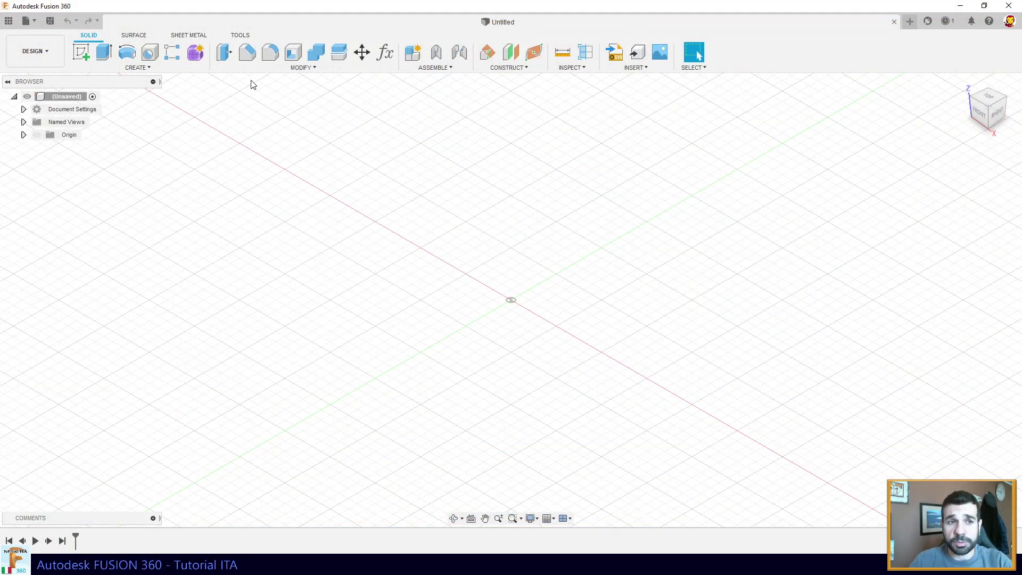
# On the front (XZ) plane, sketch a slanted back line that curves through a tangent arc into a horizontal seat line.
pyautogui.click(85, 55)
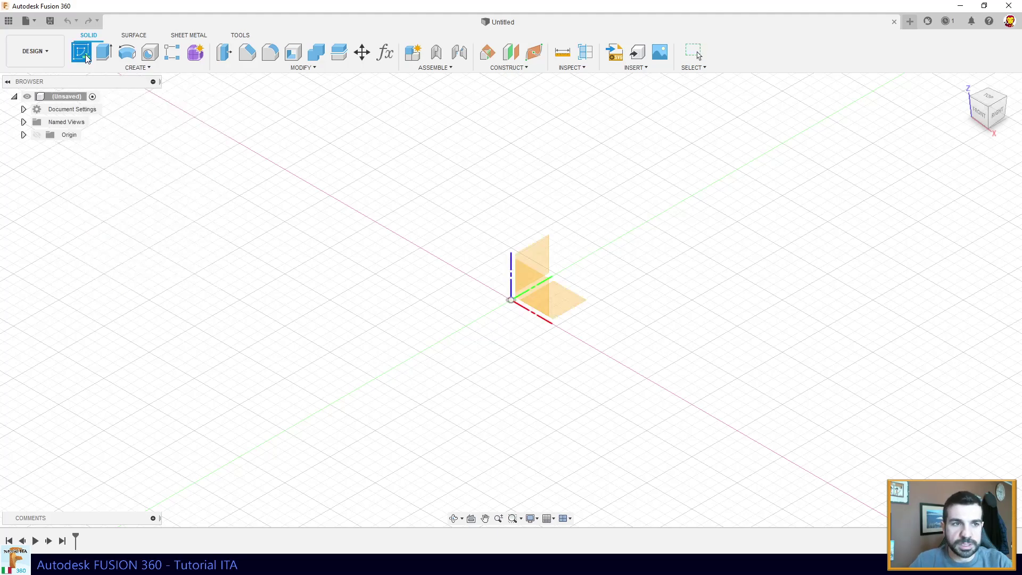
pyautogui.click(530, 288)
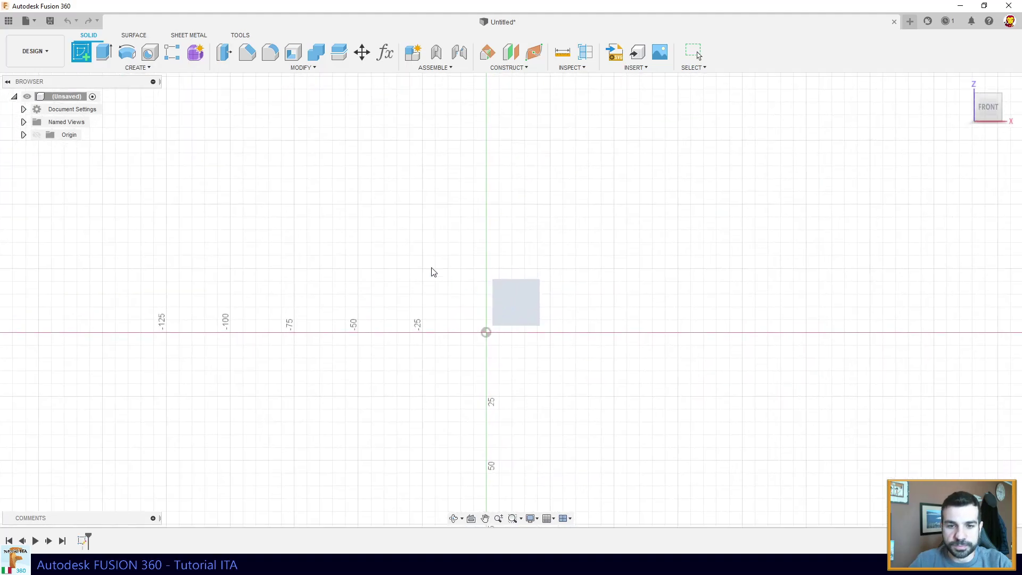
pyautogui.click(83, 54)
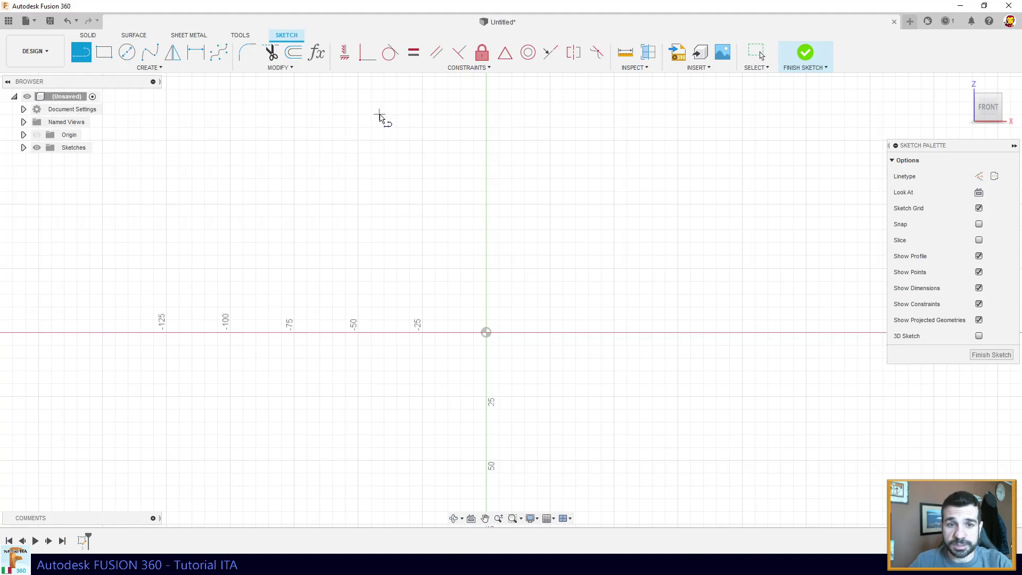
pyautogui.click(375, 113)
pyautogui.click(453, 316)
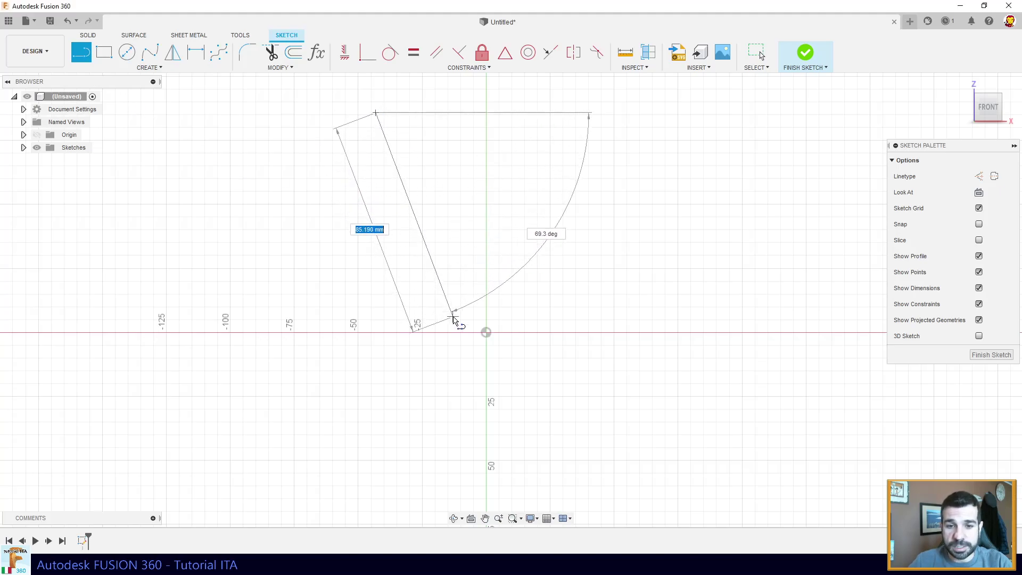
pyautogui.moveTo(453, 316); pyautogui.dragTo(499, 351)
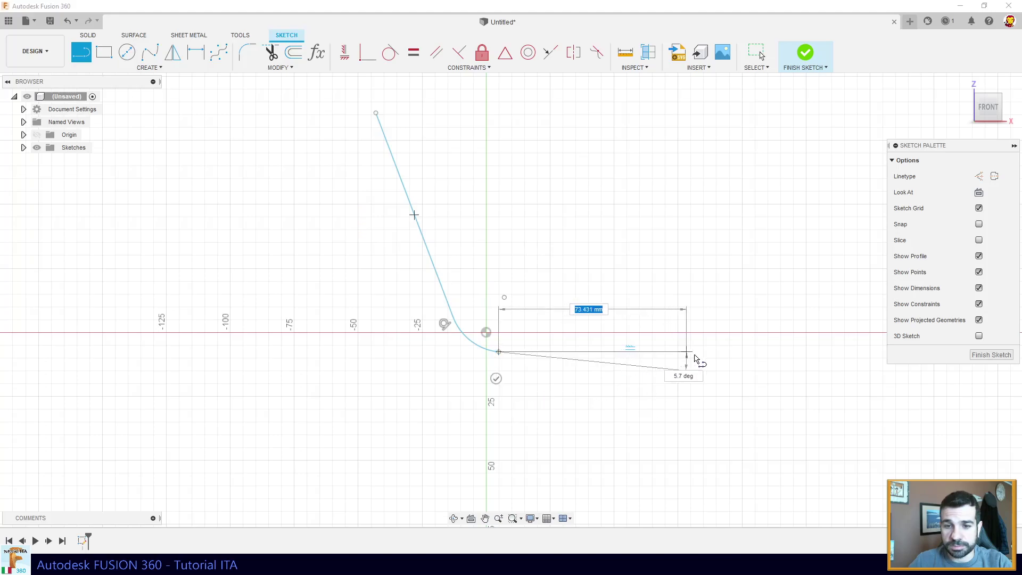
pyautogui.click(716, 351)
pyautogui.press('Escape')
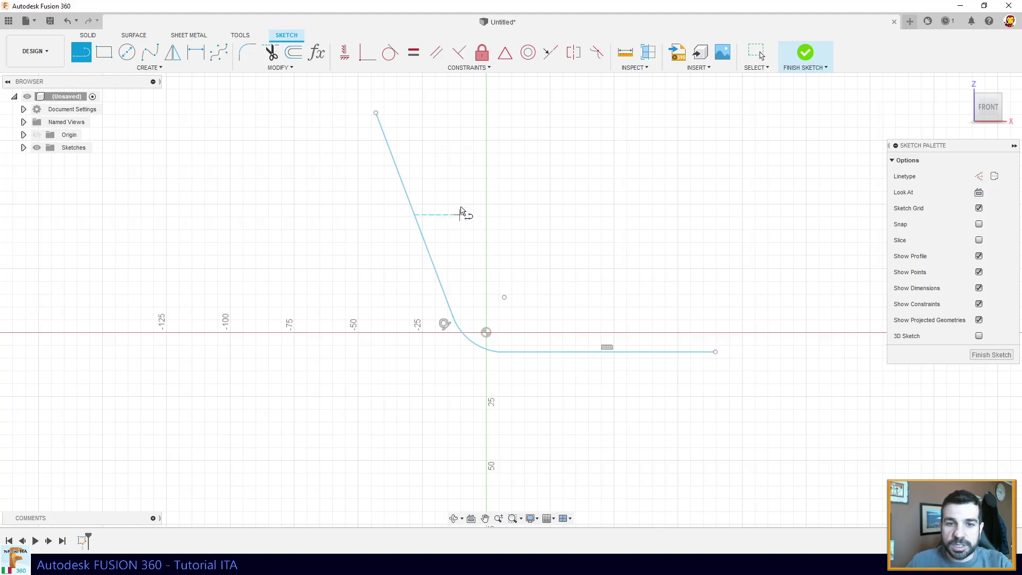
# Finish the sketch, enter Form modelling and start a symmetric form extrude of the profile curve.
pyautogui.click(805, 52)
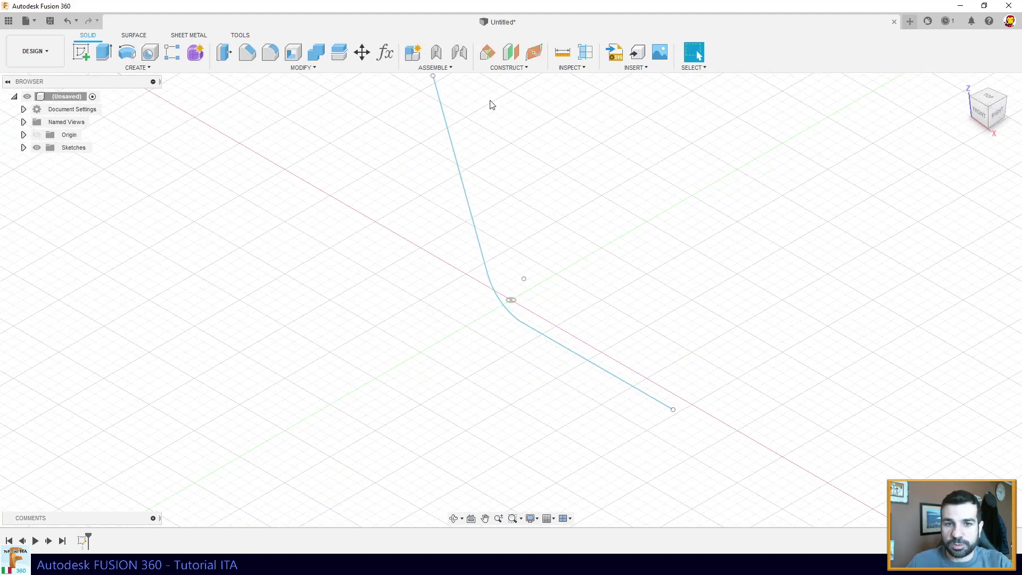
pyautogui.click(195, 54)
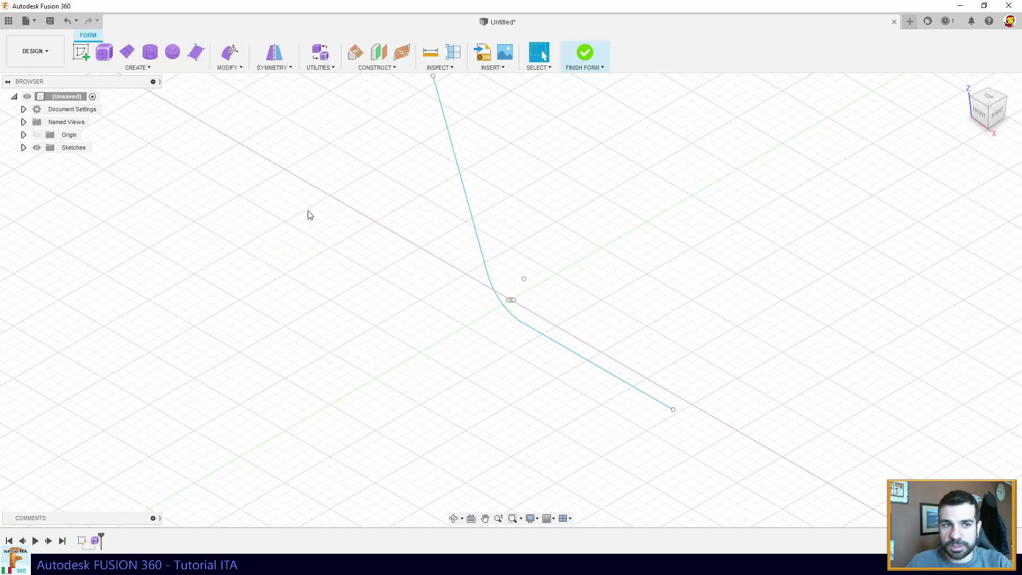
pyautogui.click(142, 68)
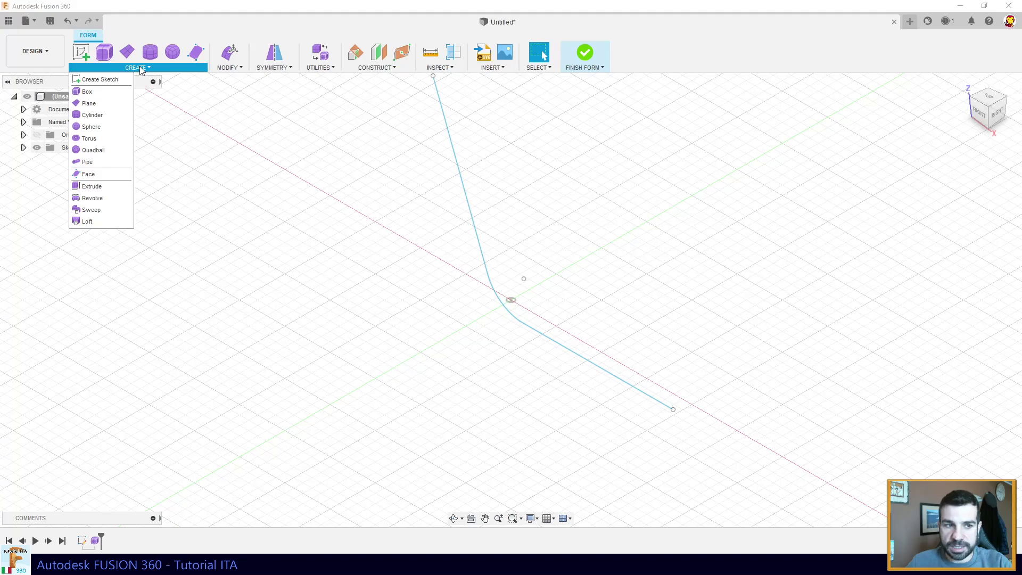
pyautogui.click(96, 187)
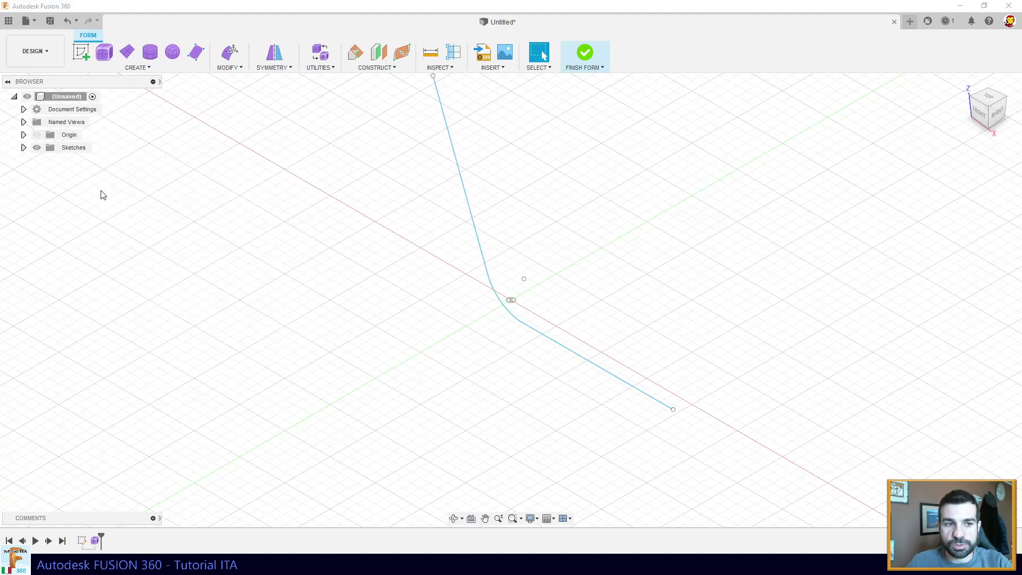
pyautogui.click(480, 247)
pyautogui.moveTo(570, 243); pyautogui.dragTo(554, 317, button='middle')
pyautogui.scroll(-2, 554, 317)
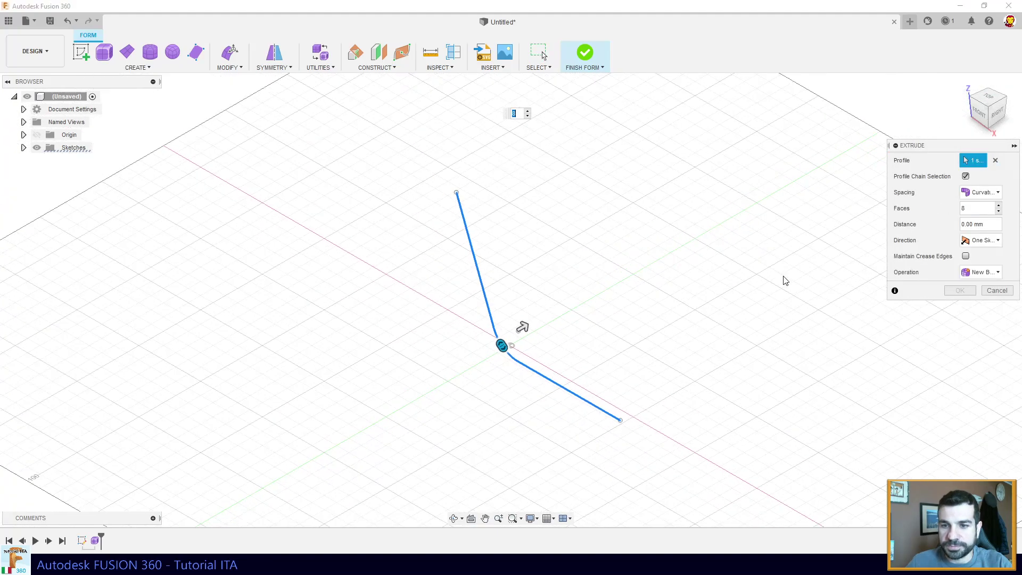
pyautogui.click(982, 240)
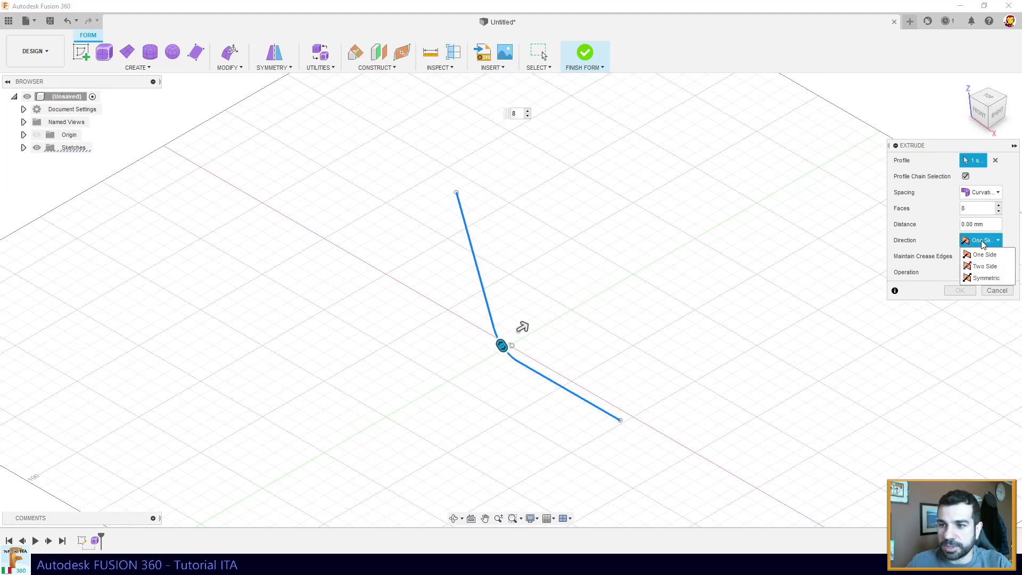
pyautogui.click(987, 277)
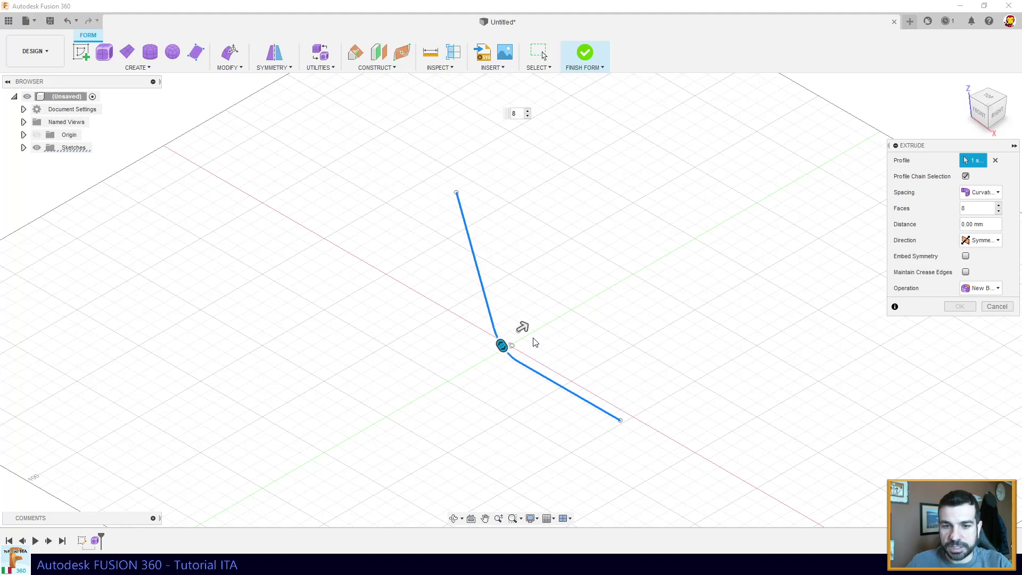
# Drag the extrude distance out to about 61.375 mm to form the bent surface.
pyautogui.moveTo(524, 326); pyautogui.dragTo(605, 290)
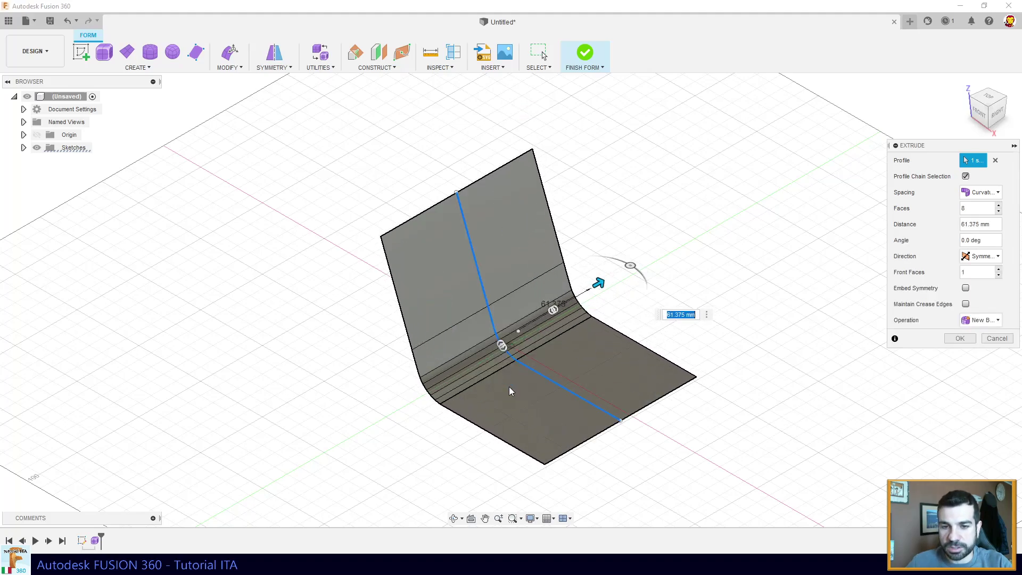
pyautogui.keyDown('shift'); pyautogui.moveTo(582, 358); pyautogui.dragTo(940, 216, button='middle'); pyautogui.keyUp('shift')
pyautogui.scroll(5, 573, 356)
pyautogui.scroll(-3, 563, 358)
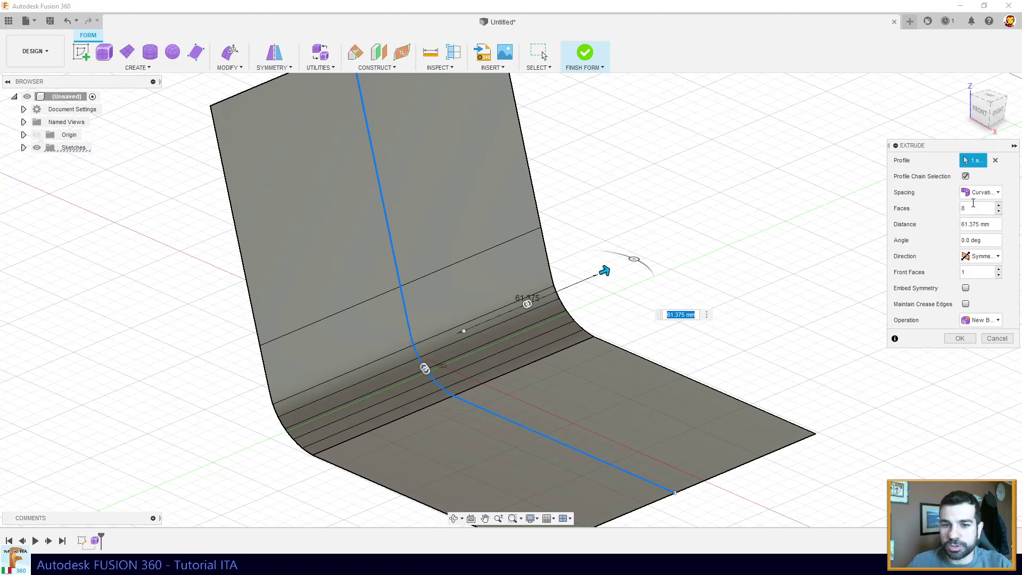
# Orbit and zoom around the extrude preview to inspect the seat-to-back bend.
pyautogui.moveTo(835, 274)
pyautogui.keyDown('shift'); pyautogui.mouseDown(button='middle')
pyautogui.moveTo(368, 387)
pyautogui.moveTo(328, 375)
pyautogui.mouseUp(button='middle'); pyautogui.keyUp('shift')
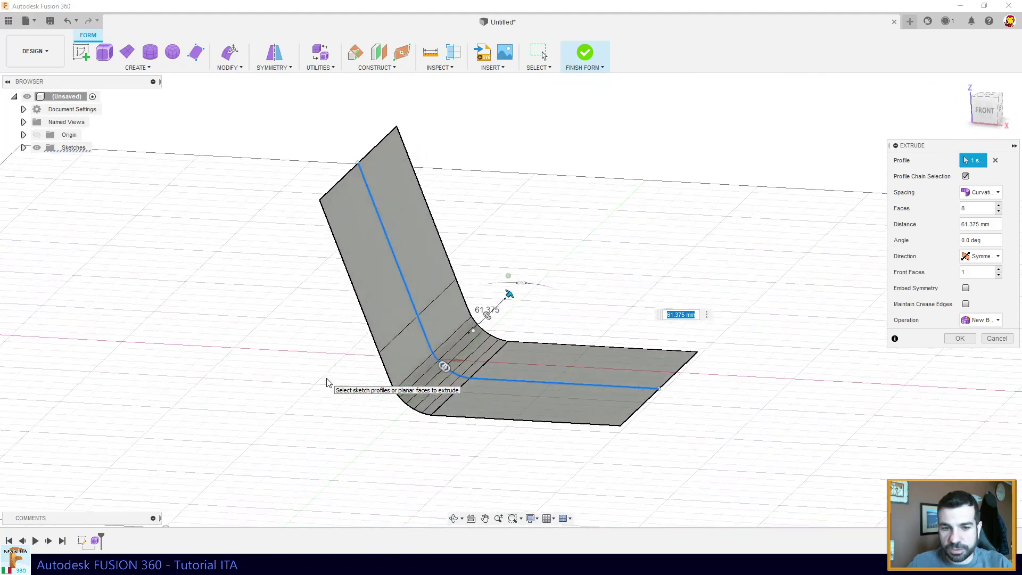
pyautogui.scroll(2, 305, 420)
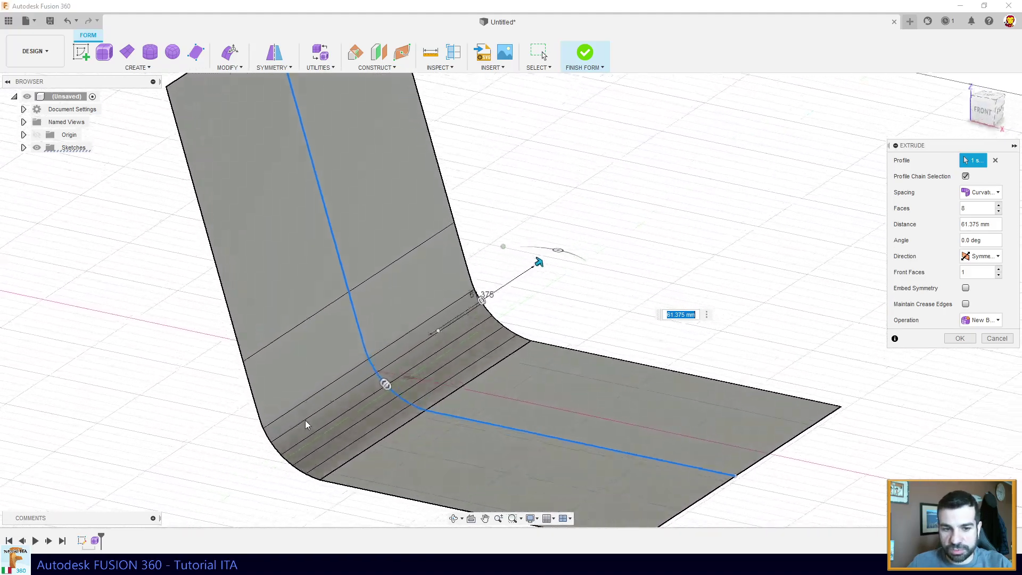
pyautogui.scroll(2, 305, 419)
pyautogui.keyDown('shift'); pyautogui.moveTo(305, 420); pyautogui.dragTo(408, 375, button='middle'); pyautogui.keyUp('shift')
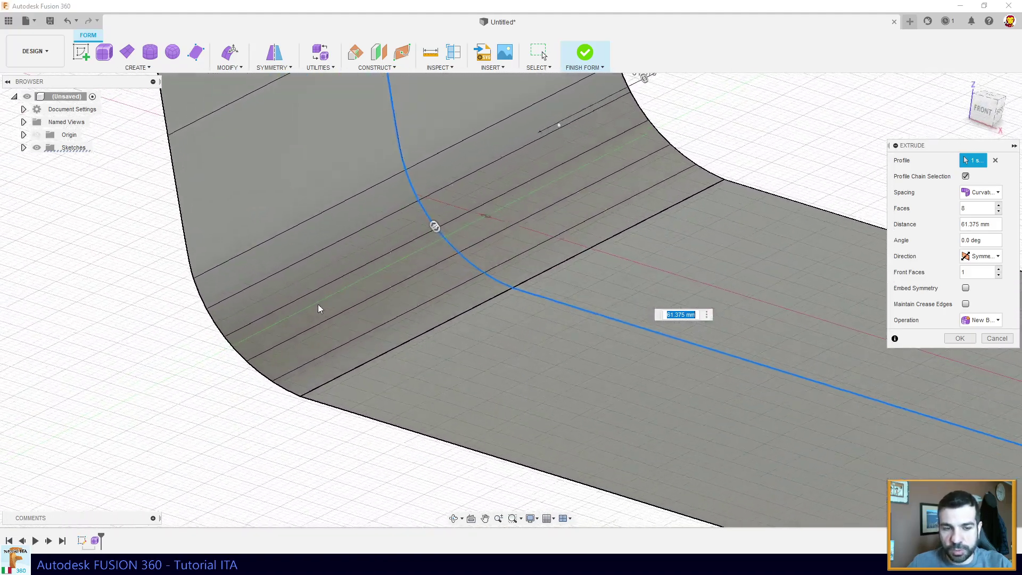
pyautogui.scroll(-2, 303, 319)
pyautogui.scroll(-2, 303, 318)
pyautogui.scroll(-2, 303, 318)
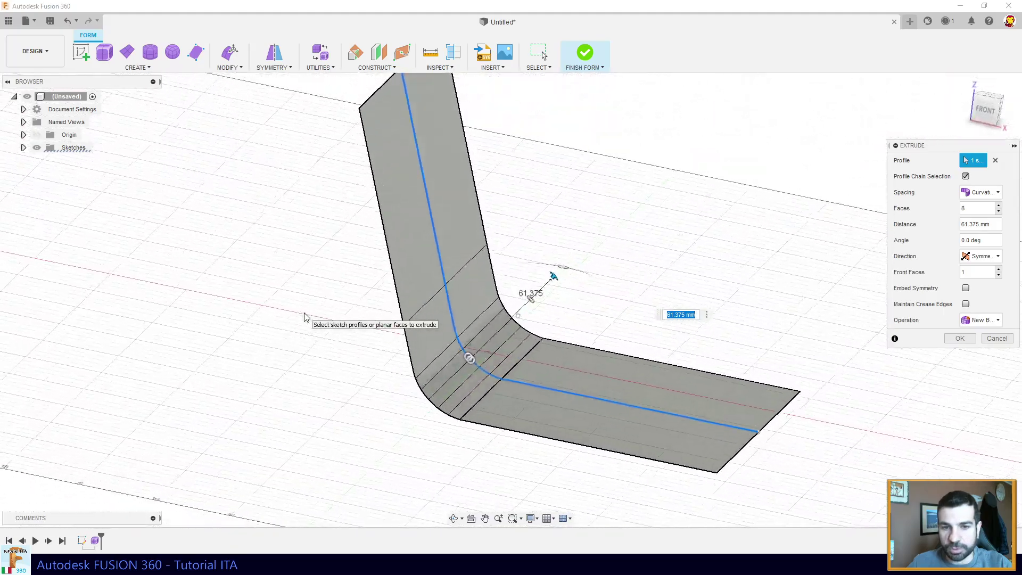
pyautogui.moveTo(371, 303)
pyautogui.keyDown('shift'); pyautogui.mouseDown(button='middle')
pyautogui.moveTo(370, 210)
pyautogui.moveTo(410, 330)
pyautogui.mouseUp(button='middle'); pyautogui.keyUp('shift')
pyautogui.scroll(2, 410, 333)
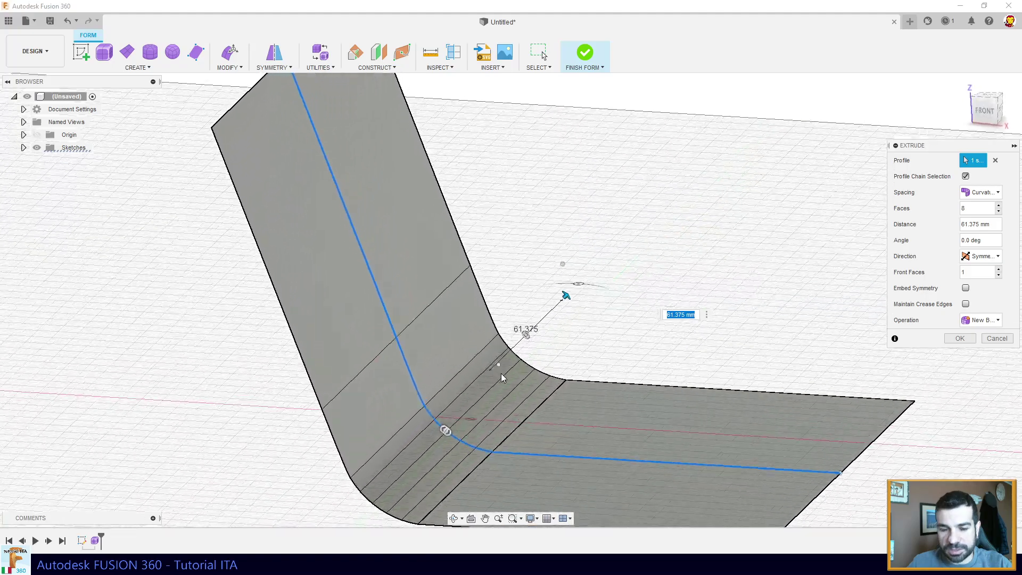
pyautogui.scroll(2, 409, 334)
pyautogui.scroll(-2, 410, 334)
pyautogui.scroll(1, 408, 308)
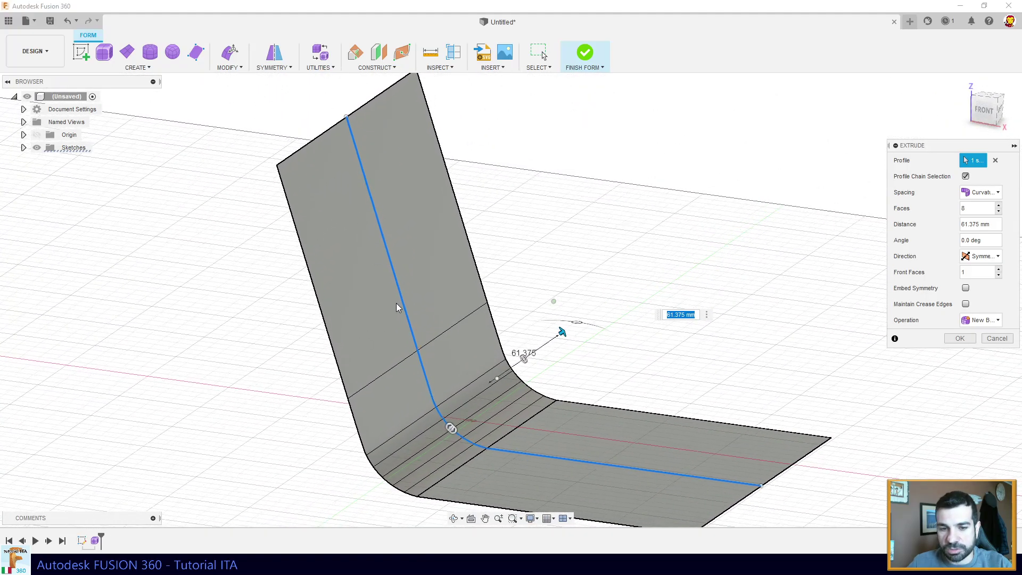
pyautogui.scroll(1, 396, 308)
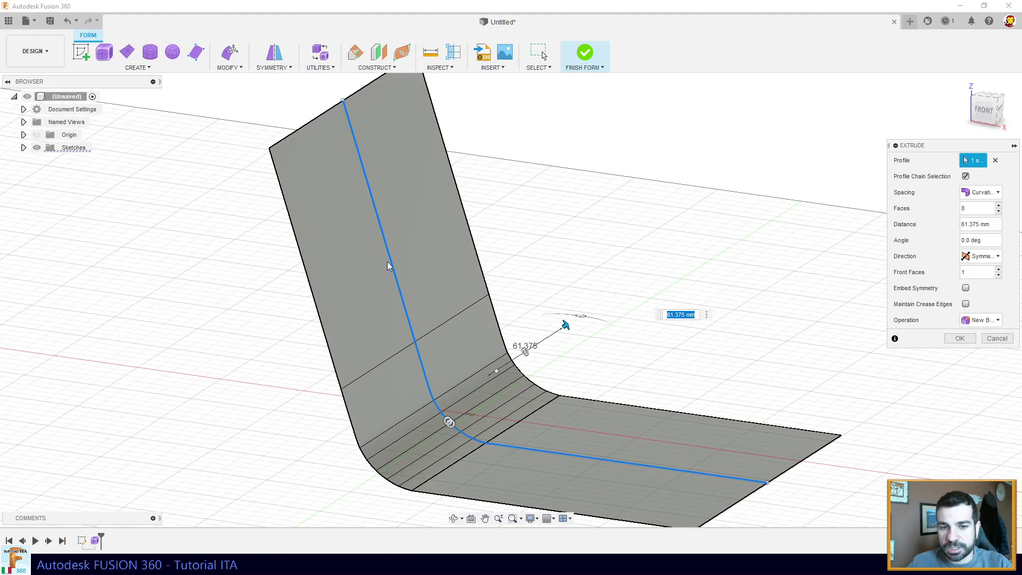
pyautogui.scroll(3, 436, 381)
pyautogui.scroll(3, 451, 405)
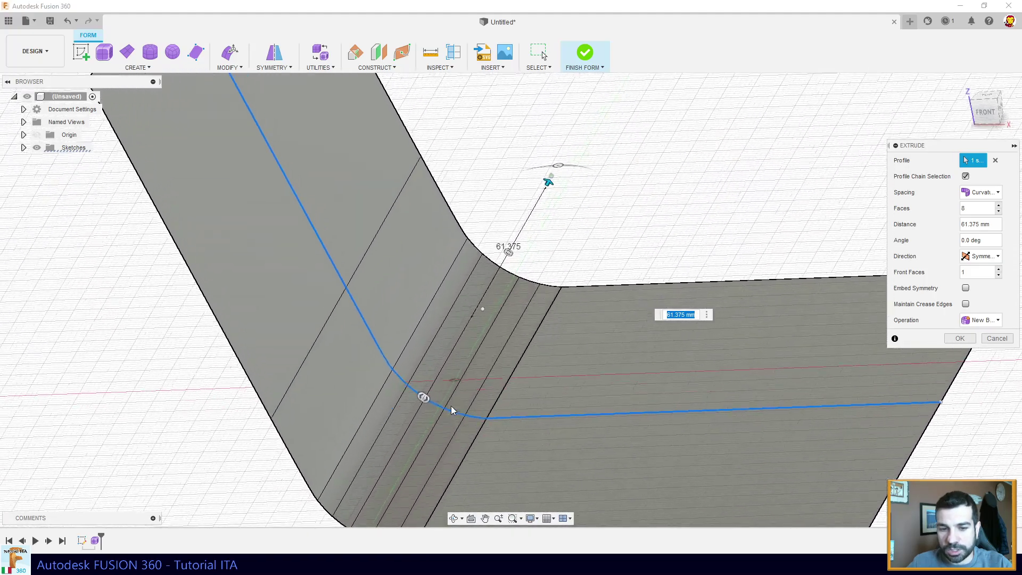
pyautogui.scroll(3, 395, 324)
pyautogui.scroll(-5, 421, 372)
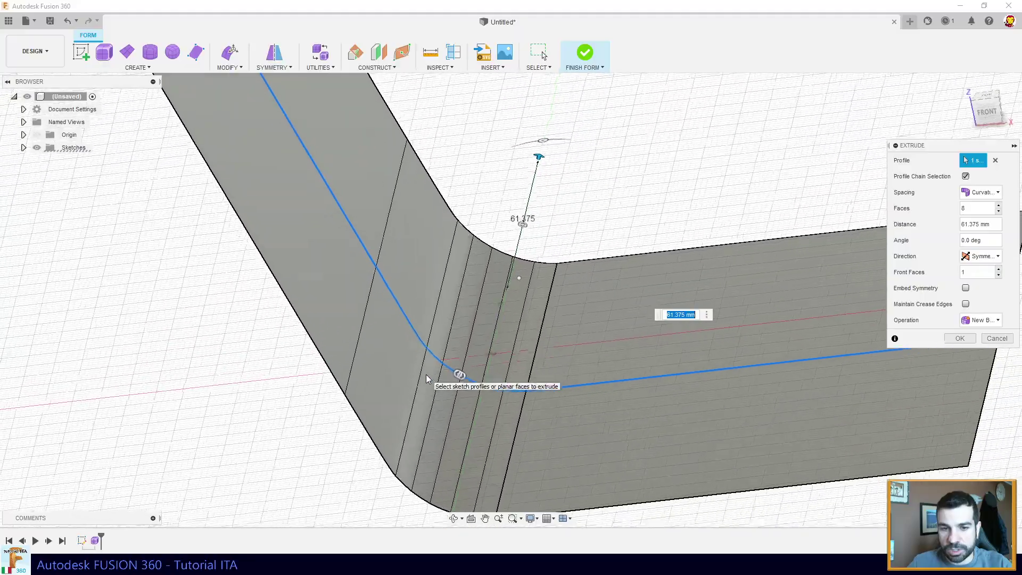
pyautogui.moveTo(426, 374)
pyautogui.keyDown('shift'); pyautogui.mouseDown(button='middle')
pyautogui.moveTo(474, 291)
pyautogui.moveTo(472, 220)
pyautogui.moveTo(501, 318)
pyautogui.moveTo(481, 327)
pyautogui.moveTo(638, 383)
pyautogui.moveTo(374, 206)
pyautogui.moveTo(422, 321)
pyautogui.moveTo(420, 362)
pyautogui.moveTo(434, 393)
pyautogui.mouseUp(button='middle'); pyautogui.keyUp('shift')
pyautogui.moveTo(480, 354)
pyautogui.keyDown('shift'); pyautogui.mouseDown(button='middle')
pyautogui.moveTo(394, 369)
pyautogui.moveTo(486, 358)
pyautogui.mouseUp(button='middle'); pyautogui.keyUp('shift')
pyautogui.keyDown('shift'); pyautogui.moveTo(682, 307); pyautogui.dragTo(628, 287, button='middle'); pyautogui.keyUp('shift')
# Reduce the extrusion to 4 faces across its width.
pyautogui.doubleClick(982, 208)
pyautogui.write('4')
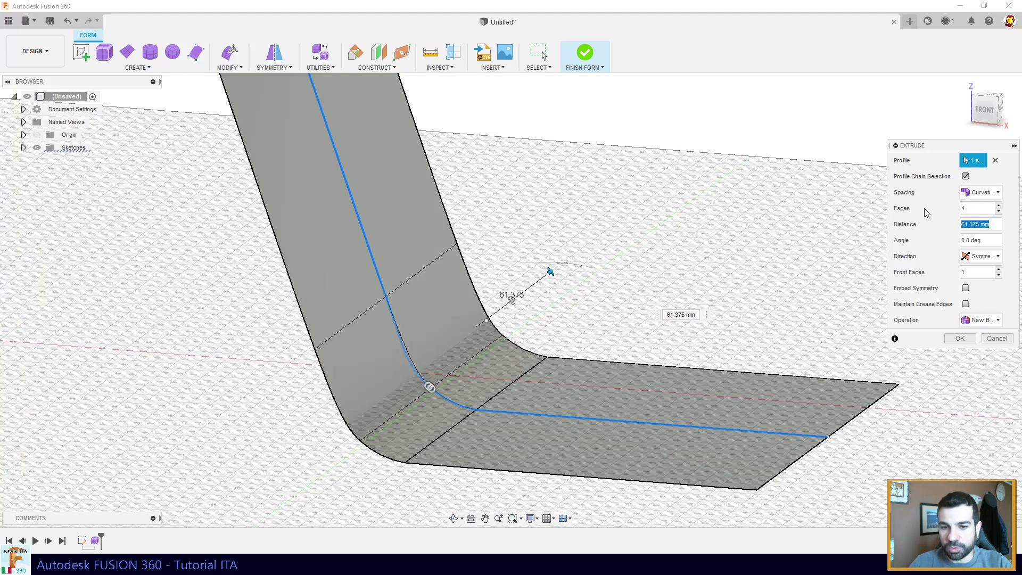
pyautogui.moveTo(692, 255)
pyautogui.keyDown('shift'); pyautogui.mouseDown(button='middle')
pyautogui.moveTo(657, 270)
pyautogui.moveTo(611, 328)
pyautogui.moveTo(480, 382)
pyautogui.moveTo(486, 298)
pyautogui.moveTo(436, 354)
pyautogui.moveTo(375, 377)
pyautogui.moveTo(389, 424)
pyautogui.moveTo(445, 417)
pyautogui.moveTo(433, 437)
pyautogui.moveTo(532, 308)
pyautogui.mouseUp(button='middle'); pyautogui.keyUp('shift')
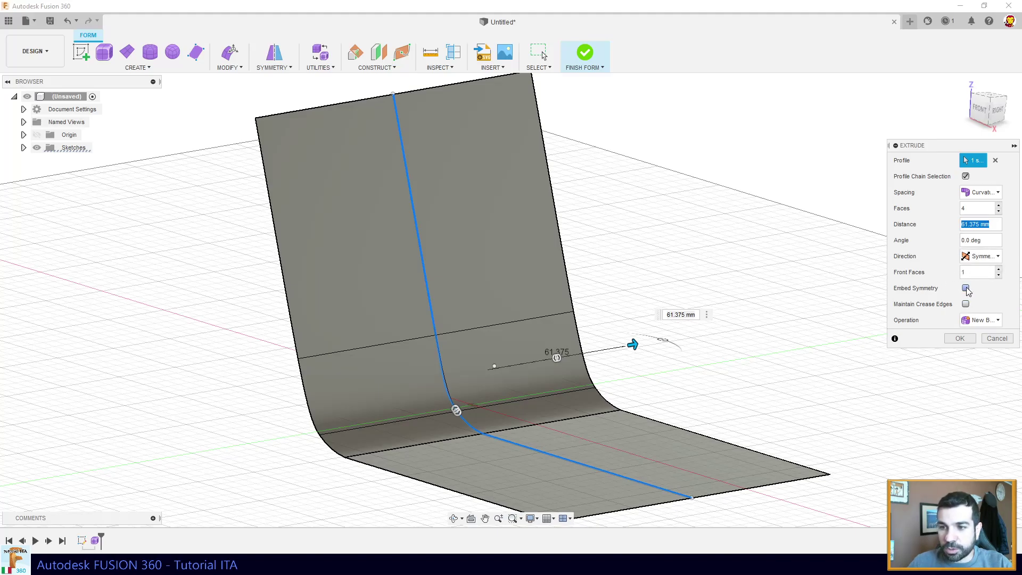
# Orbit, zoom and return to the home view to inspect the 4-face surface.
pyautogui.moveTo(852, 333)
pyautogui.keyDown('shift'); pyautogui.mouseDown(button='middle')
pyautogui.moveTo(762, 328)
pyautogui.moveTo(452, 361)
pyautogui.moveTo(418, 302)
pyautogui.mouseUp(button='middle'); pyautogui.keyUp('shift')
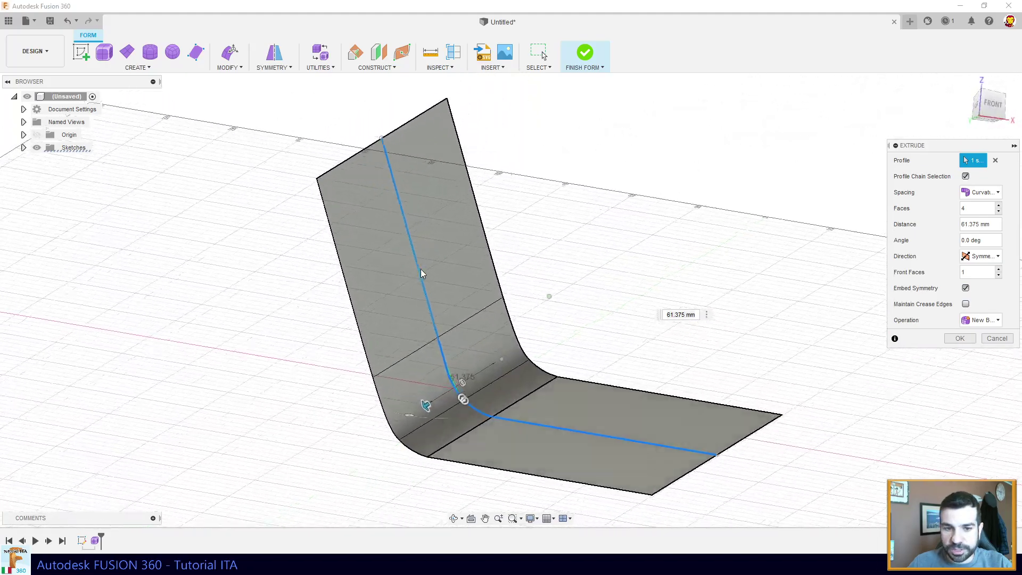
pyautogui.scroll(3, 418, 301)
pyautogui.scroll(2, 387, 358)
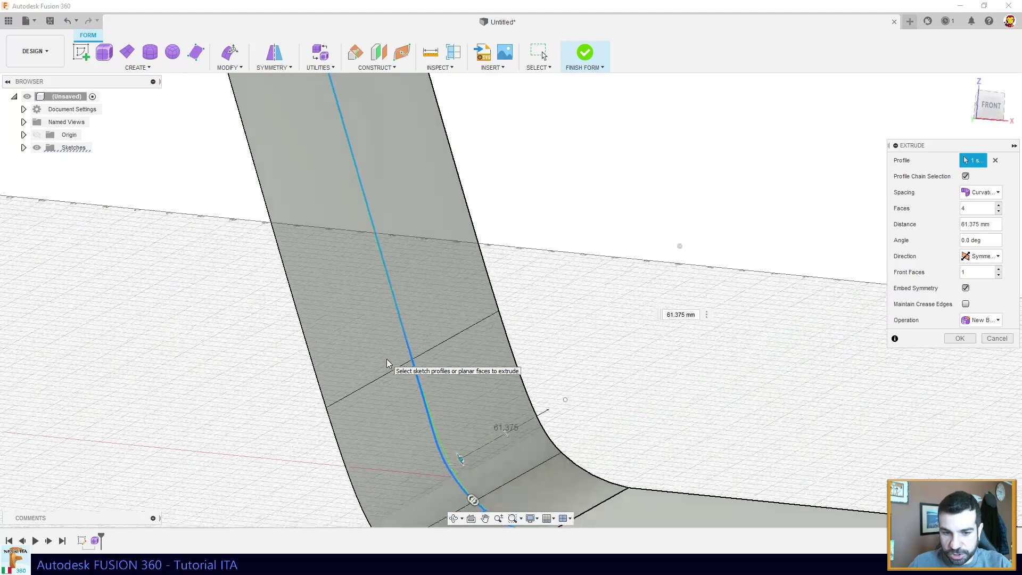
pyautogui.scroll(1, 389, 371)
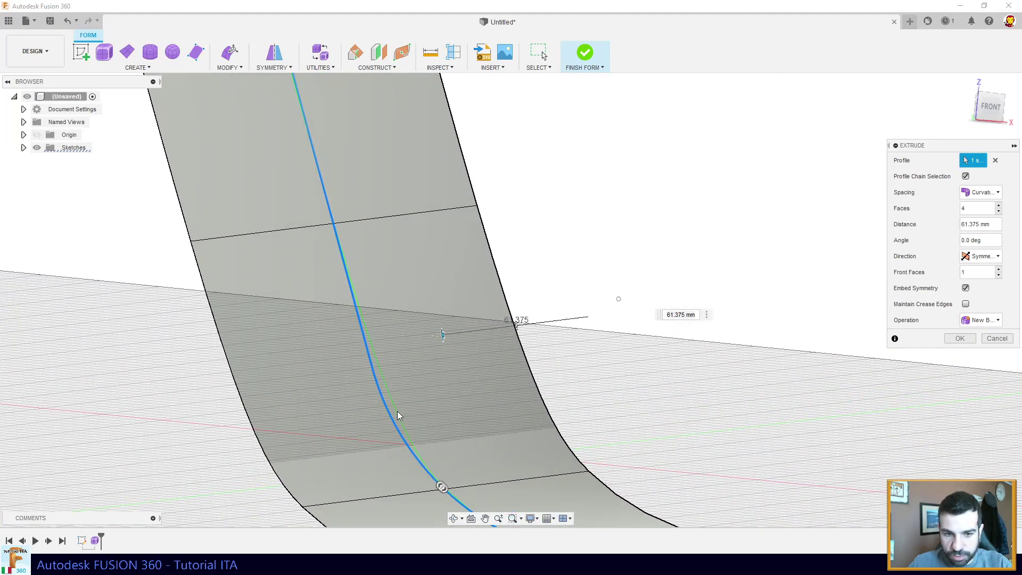
pyautogui.hotkey('shift', 'F6')
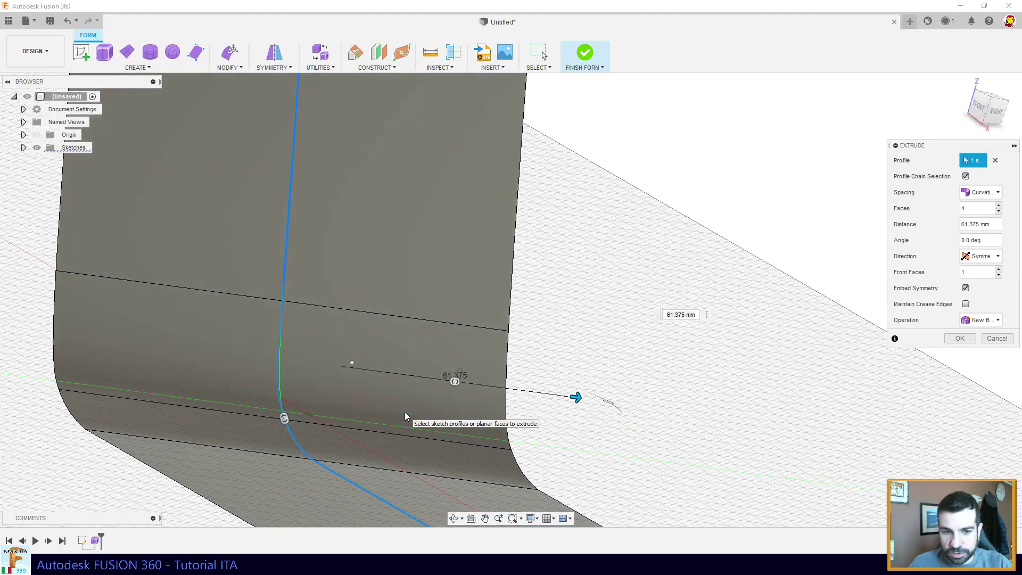
pyautogui.scroll(-2, 487, 333)
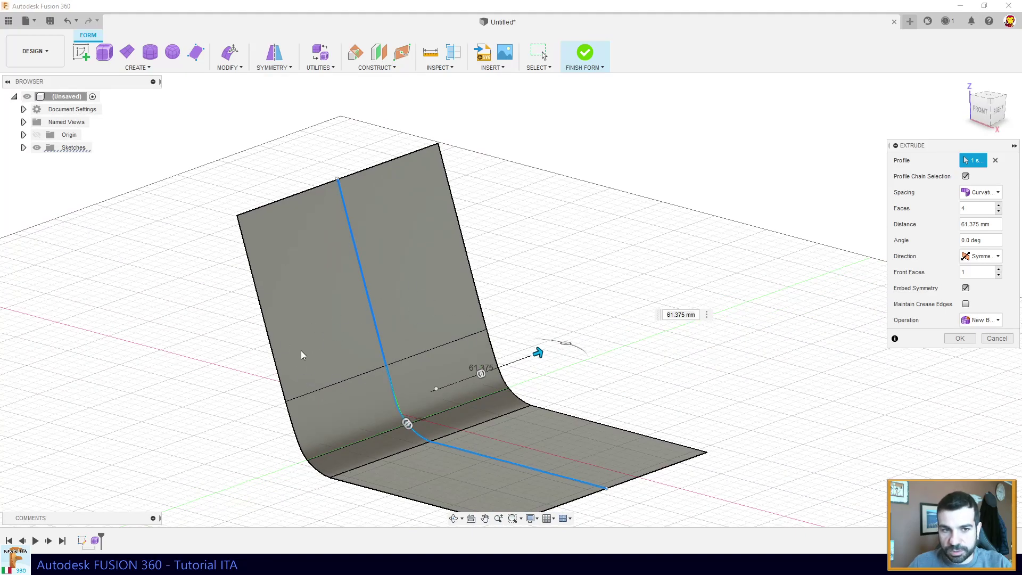
pyautogui.scroll(-1, 366, 352)
pyautogui.scroll(2, 394, 356)
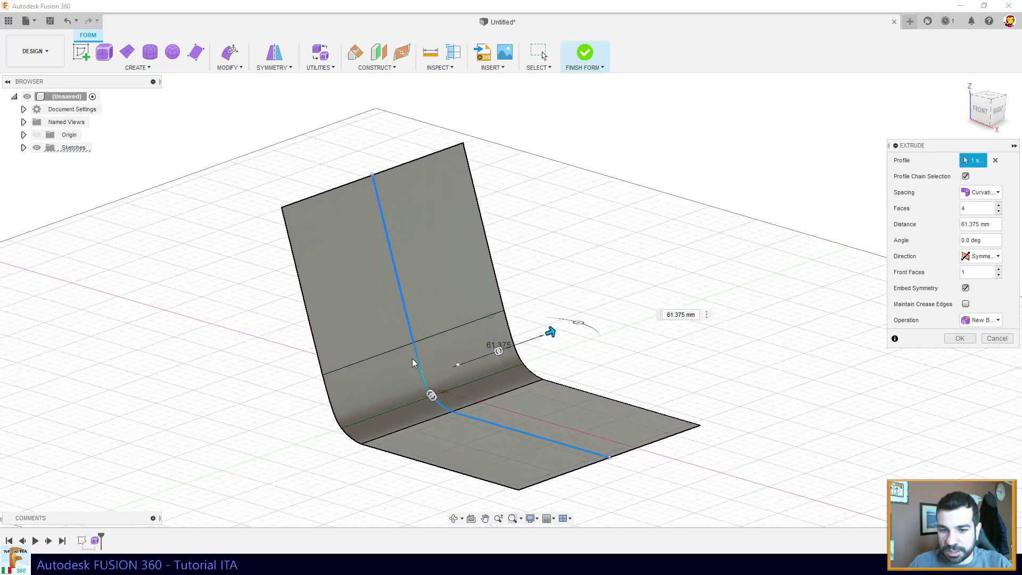
pyautogui.scroll(2, 413, 363)
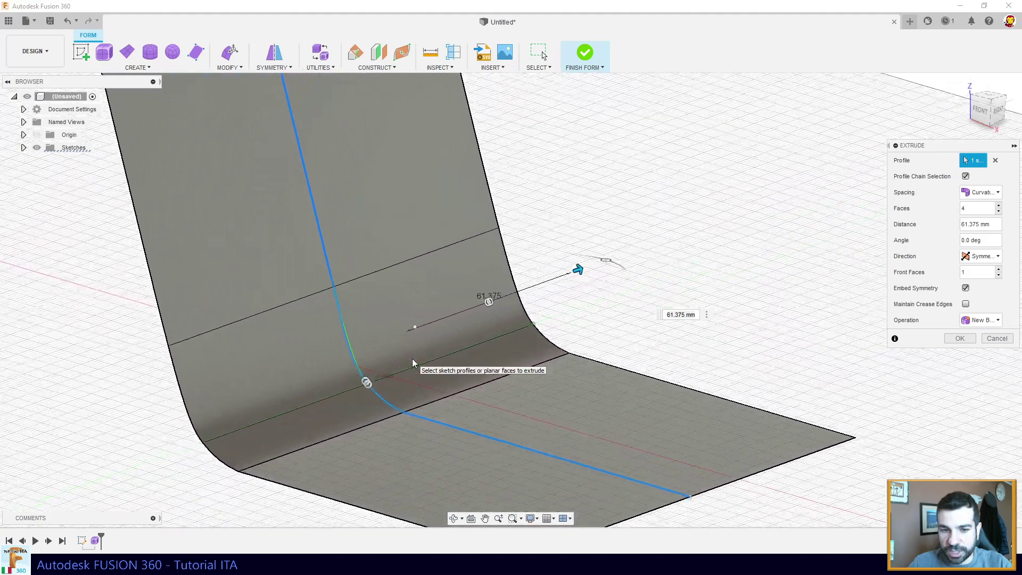
# Commit the extrusion as a new body and open Edit Form on the surface.
pyautogui.click(958, 338)
pyautogui.scroll(-2, 459, 326)
pyautogui.scroll(-2, 458, 326)
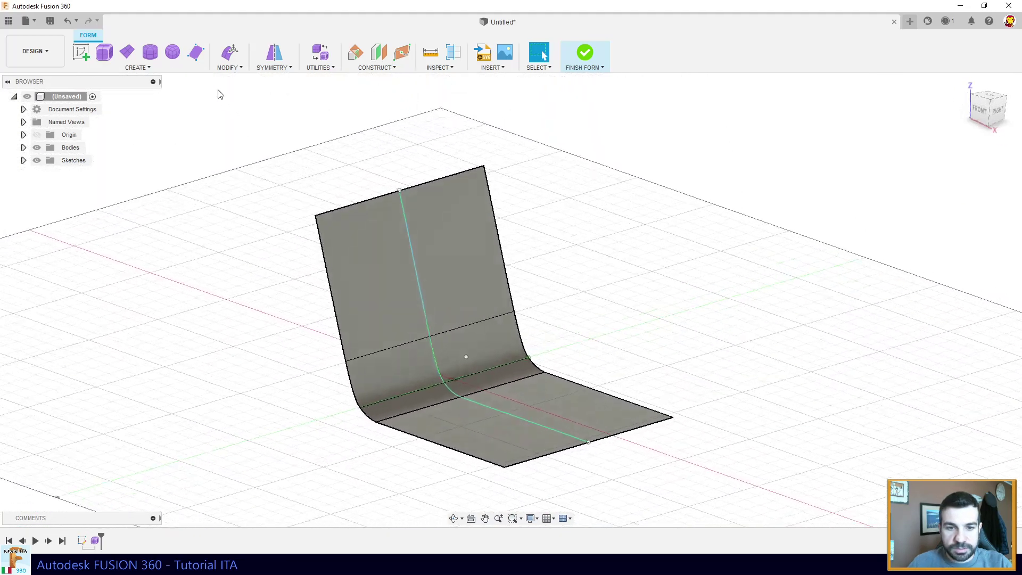
pyautogui.click(270, 54)
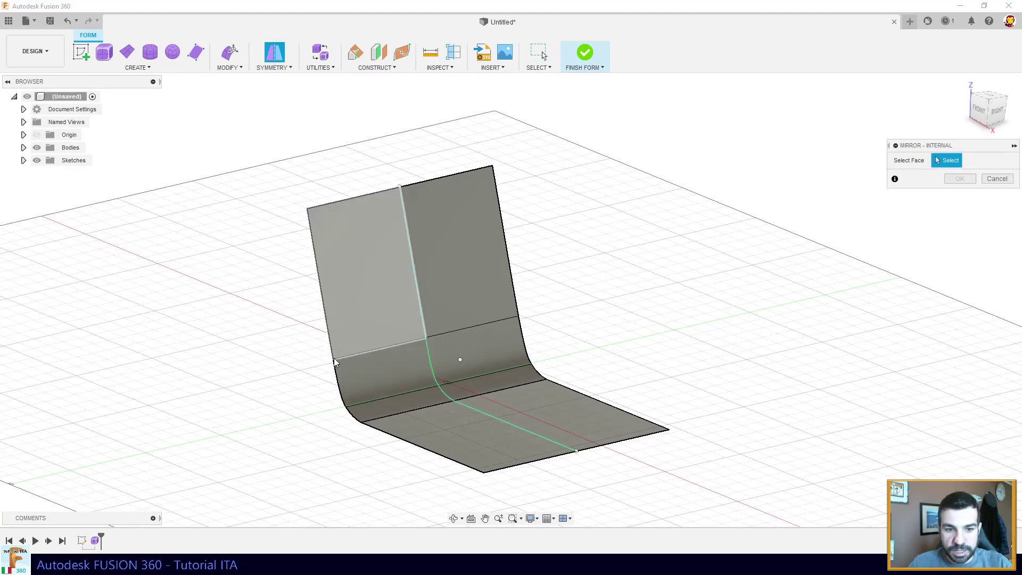
pyautogui.click(234, 53)
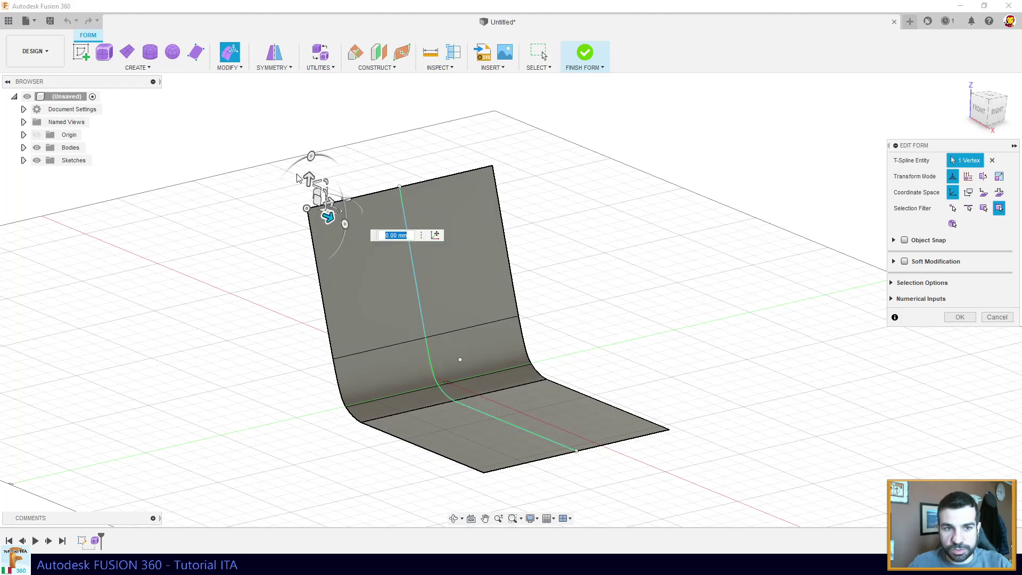
# Try moving the top corner and bend vertices, cancelling both edits to keep the original shape.
pyautogui.moveTo(312, 143); pyautogui.dragTo(324, 263)
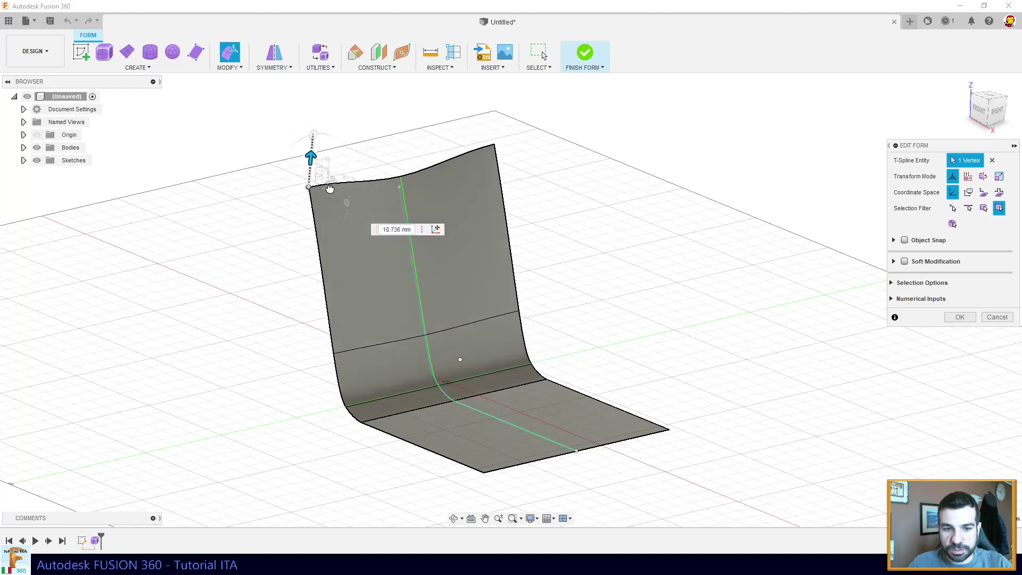
pyautogui.moveTo(324, 263); pyautogui.dragTo(325, 240)
pyautogui.click(994, 316)
pyautogui.keyDown('shift'); pyautogui.moveTo(798, 381); pyautogui.dragTo(424, 417, button='middle'); pyautogui.keyUp('shift')
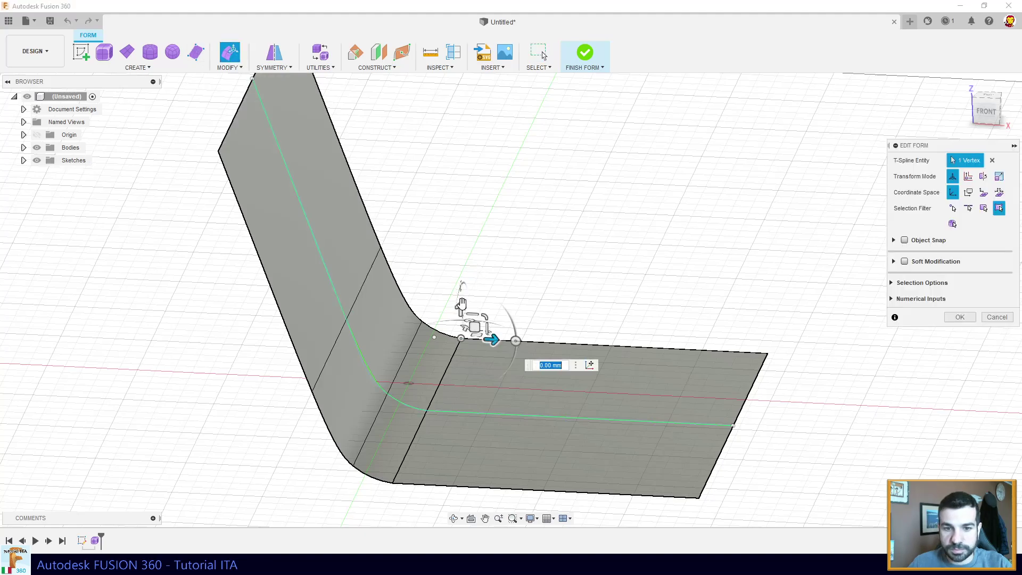
pyautogui.moveTo(461, 309)
pyautogui.mouseDown()
pyautogui.moveTo(473, 351)
pyautogui.moveTo(473, 230)
pyautogui.mouseUp()
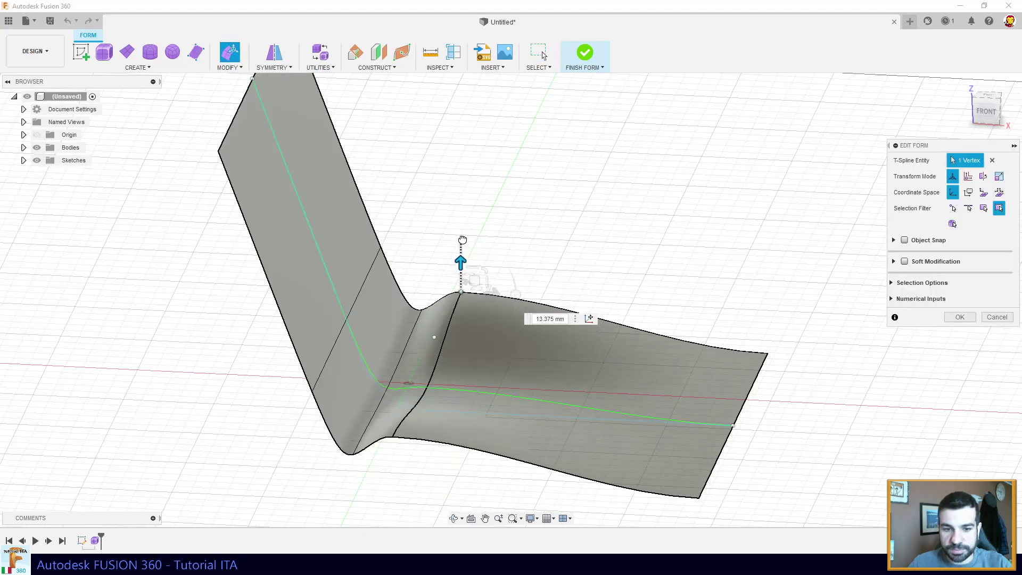
pyautogui.click(997, 317)
pyautogui.moveTo(620, 379)
pyautogui.keyDown('shift'); pyautogui.mouseDown(button='middle')
pyautogui.moveTo(433, 353)
pyautogui.moveTo(422, 325)
pyautogui.moveTo(497, 410)
pyautogui.moveTo(494, 421)
pyautogui.moveTo(399, 215)
pyautogui.moveTo(432, 260)
pyautogui.moveTo(443, 324)
pyautogui.moveTo(462, 300)
pyautogui.moveTo(288, 156)
pyautogui.mouseUp(button='middle'); pyautogui.keyUp('shift')
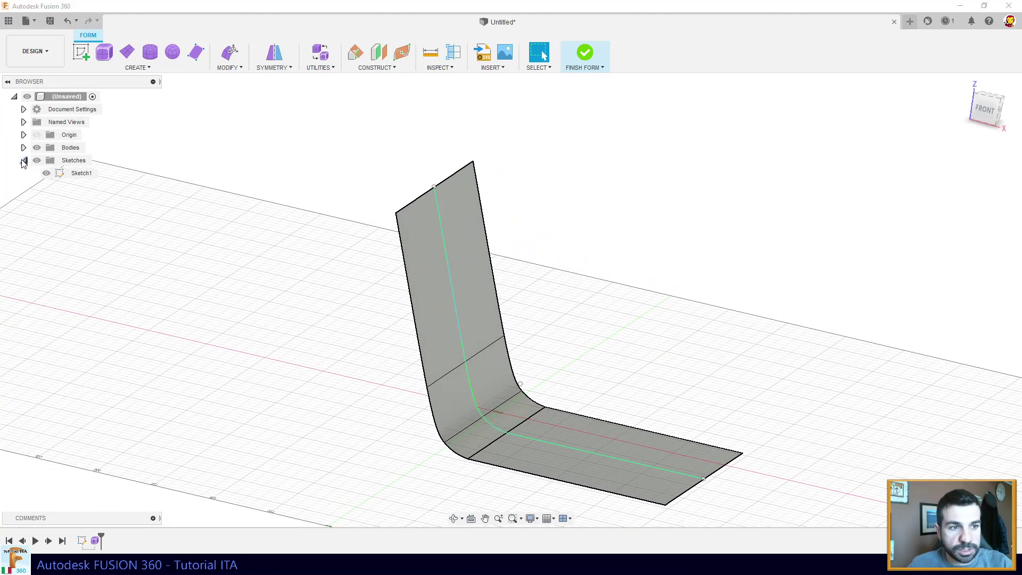
# Orbit and zoom in closer on the bent surface.
pyautogui.keyDown('shift'); pyautogui.moveTo(427, 343); pyautogui.dragTo(456, 312, button='middle'); pyautogui.keyUp('shift')
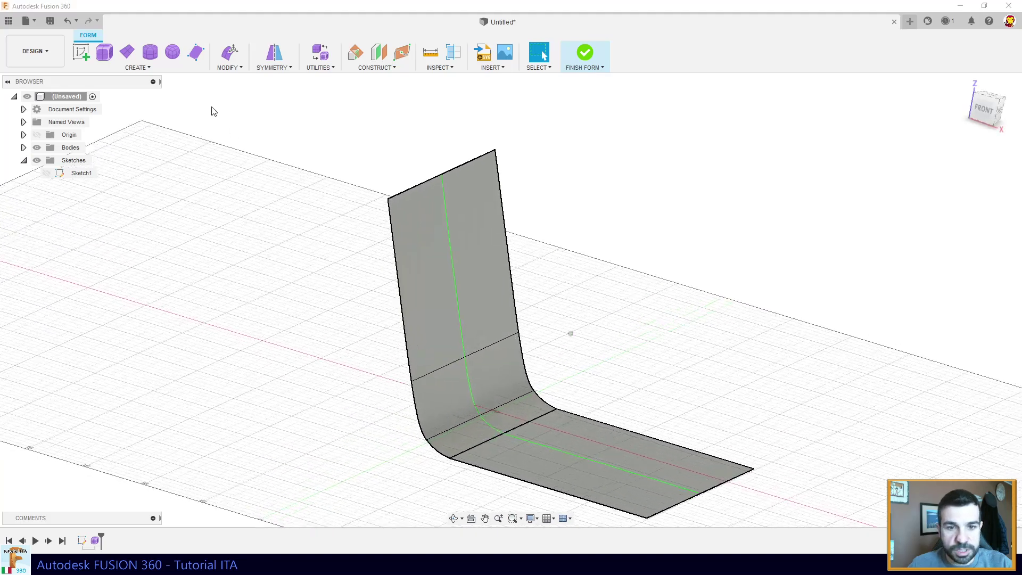
pyautogui.scroll(3, 212, 107)
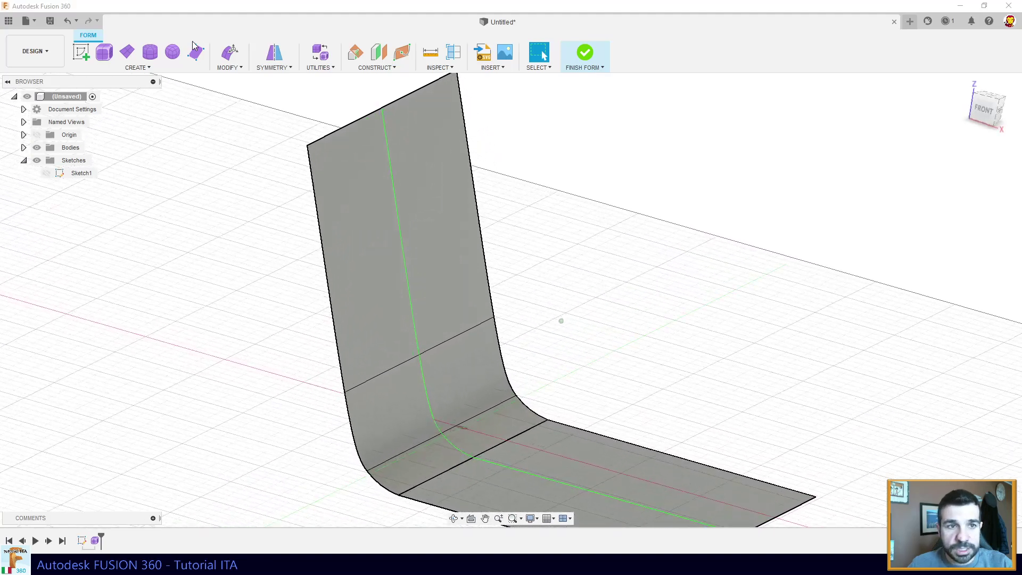
# Open Edit Form on the back's central vertical edge, then try a rotation and undo it.
pyautogui.click(230, 54)
pyautogui.click(408, 287)
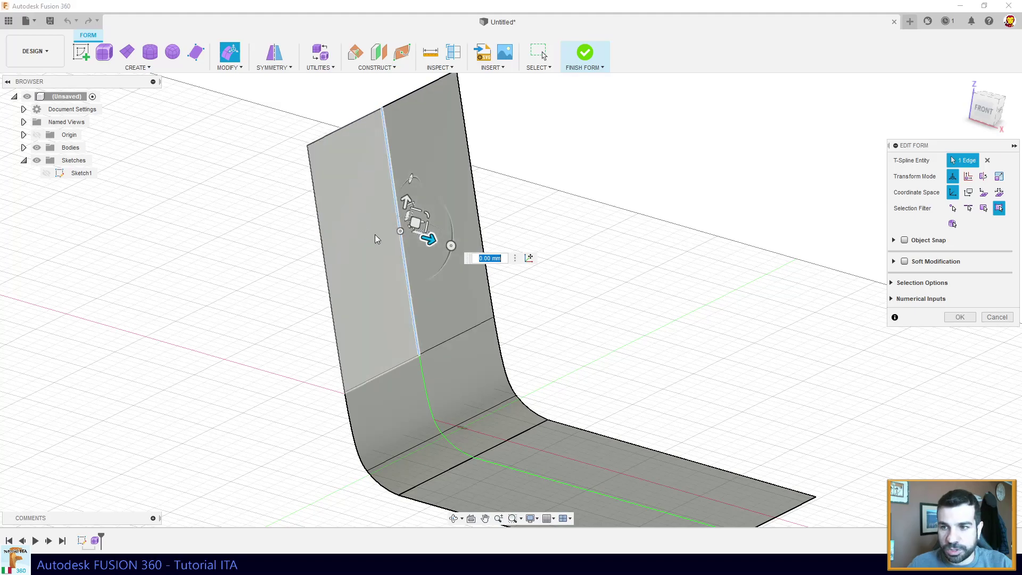
pyautogui.moveTo(374, 233)
pyautogui.keyDown('shift'); pyautogui.mouseDown(button='middle')
pyautogui.moveTo(449, 303)
pyautogui.moveTo(435, 313)
pyautogui.mouseUp(button='middle'); pyautogui.keyUp('shift')
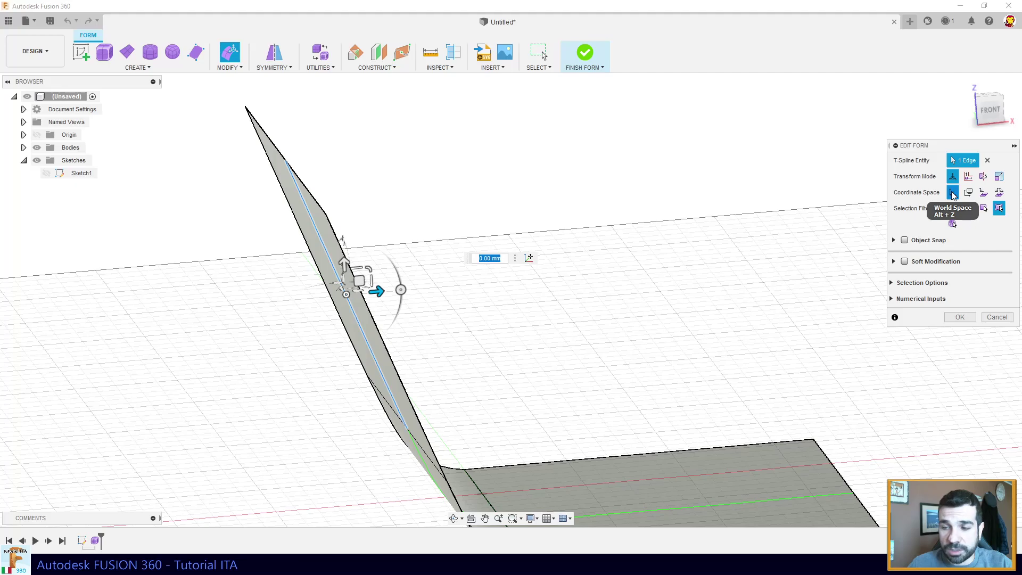
pyautogui.keyDown('shift'); pyautogui.moveTo(575, 338); pyautogui.dragTo(554, 333, button='middle'); pyautogui.keyUp('shift')
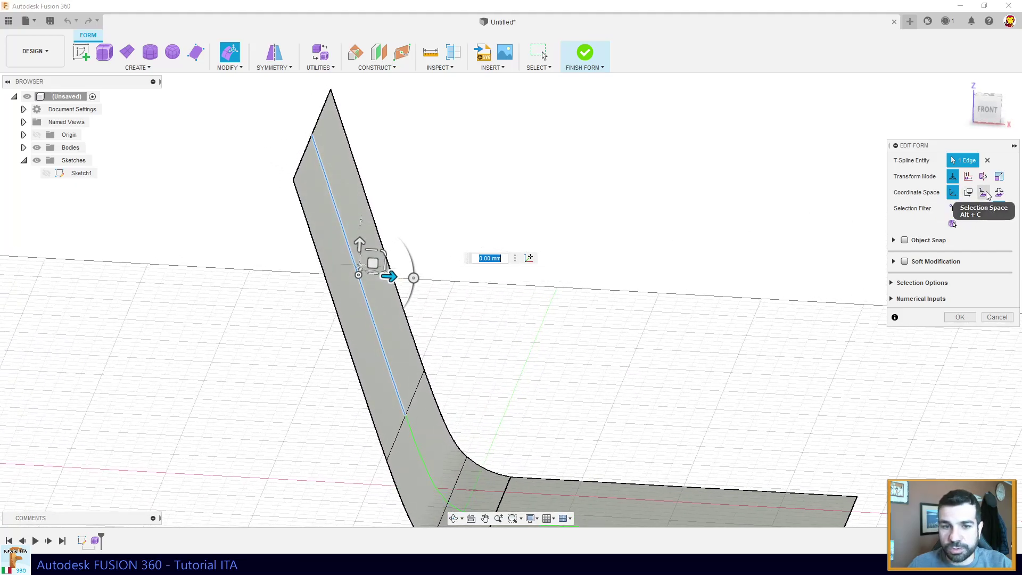
pyautogui.moveTo(380, 347)
pyautogui.keyDown('shift'); pyautogui.mouseDown(button='middle')
pyautogui.moveTo(360, 314)
pyautogui.moveTo(384, 288)
pyautogui.moveTo(406, 296)
pyautogui.mouseUp(button='middle'); pyautogui.keyUp('shift')
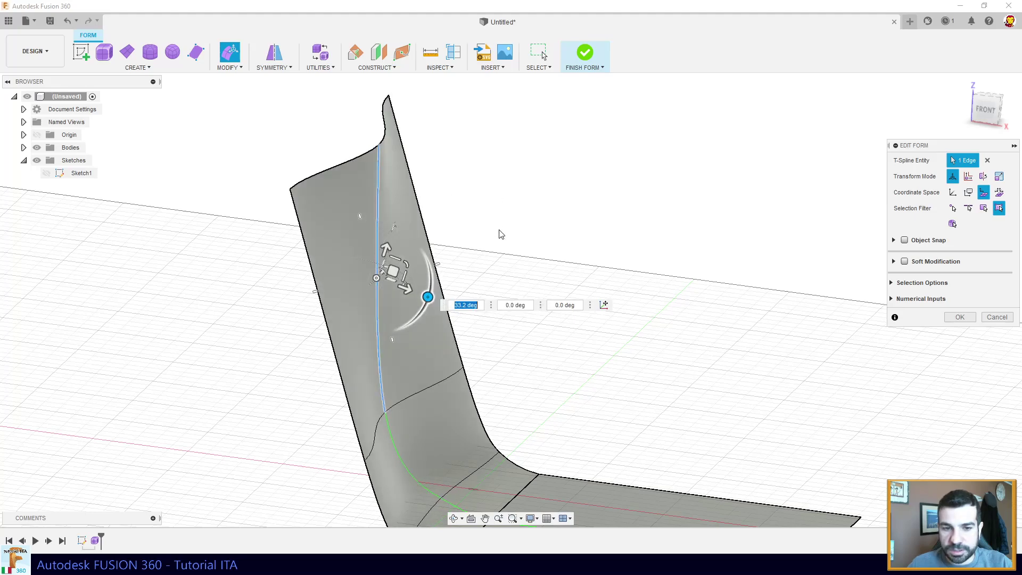
pyautogui.click(378, 266)
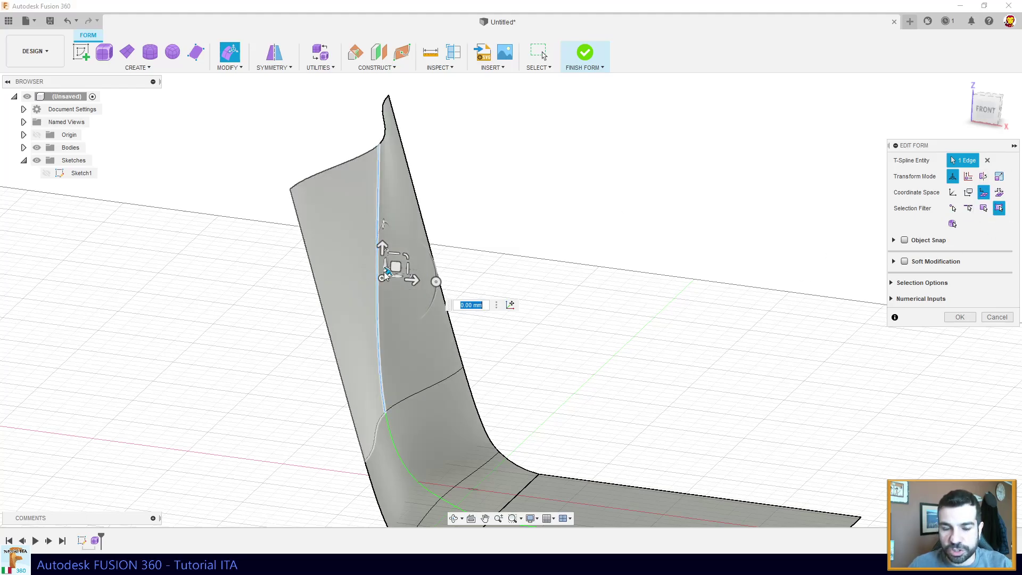
pyautogui.hotkey('ctrl', 'z')
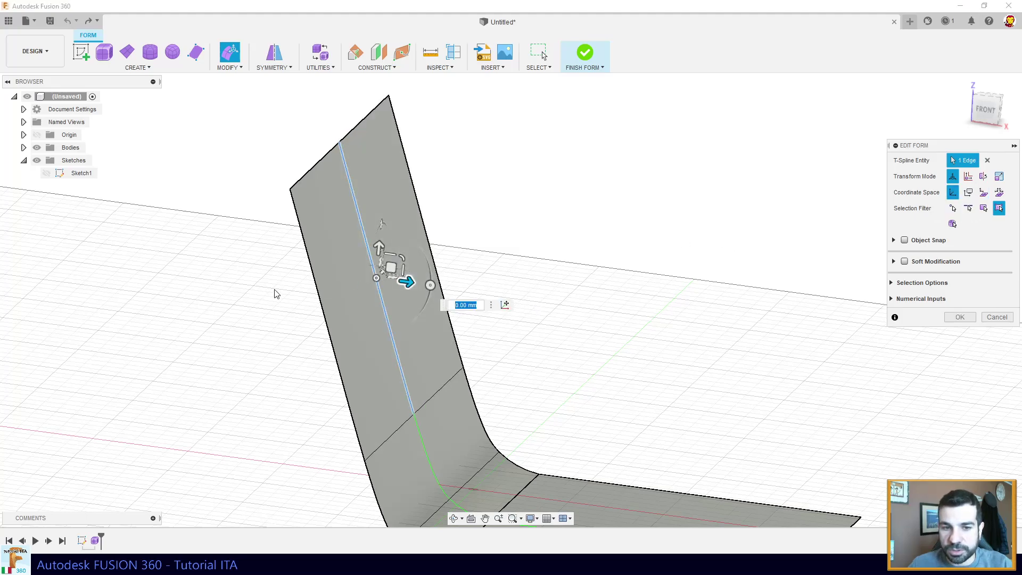
# Push the backrest's central edge -15.804 mm to dish the back, then orbit to check the curve.
pyautogui.moveTo(391, 285)
pyautogui.keyDown('shift'); pyautogui.mouseDown(button='middle')
pyautogui.moveTo(323, 282)
pyautogui.moveTo(430, 270)
pyautogui.mouseUp(button='middle'); pyautogui.keyUp('shift')
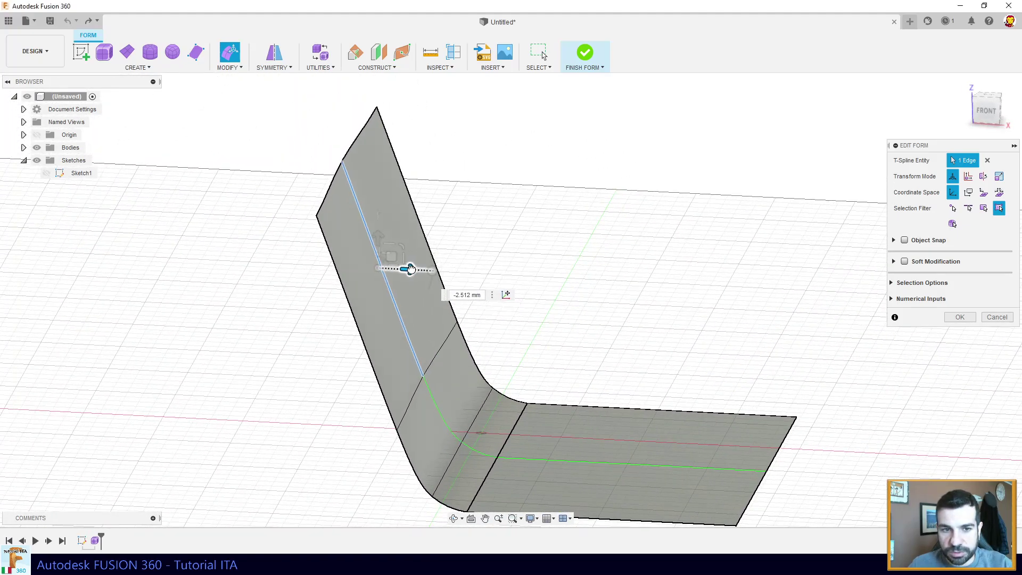
pyautogui.moveTo(389, 266); pyautogui.dragTo(381, 272)
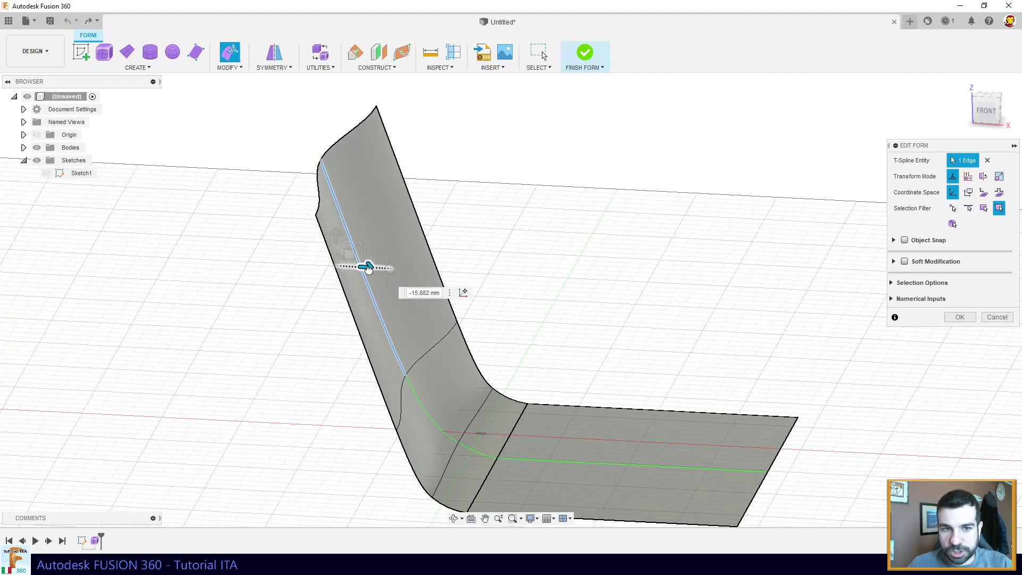
pyautogui.moveTo(374, 268)
pyautogui.keyDown('shift'); pyautogui.mouseDown(button='middle')
pyautogui.moveTo(386, 293)
pyautogui.moveTo(454, 336)
pyautogui.mouseUp(button='middle'); pyautogui.keyUp('shift')
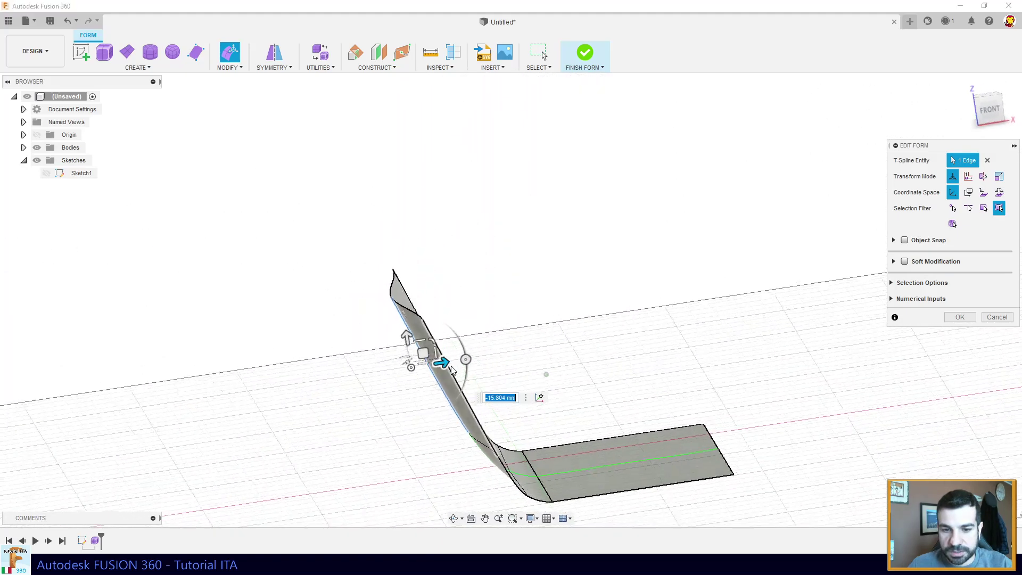
pyautogui.scroll(5, 451, 367)
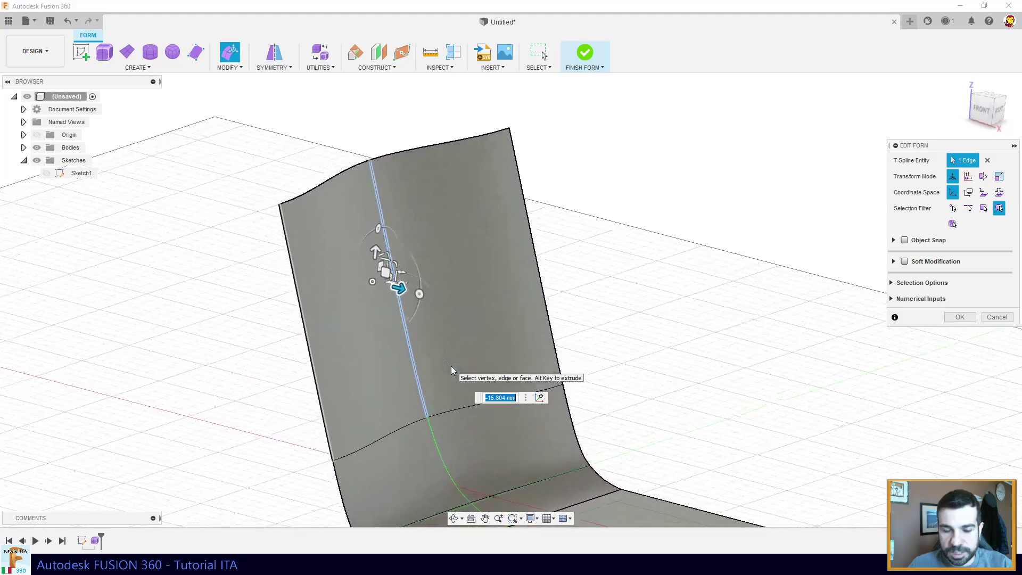
pyautogui.keyDown('shift'); pyautogui.moveTo(451, 366); pyautogui.dragTo(423, 366, button='middle'); pyautogui.keyUp('shift')
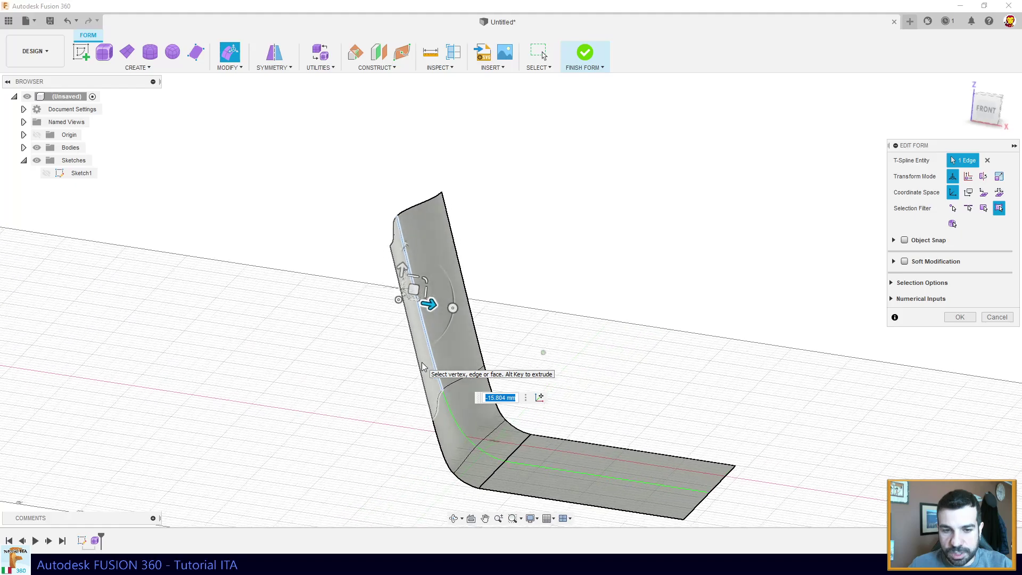
# Select both upper backrest faces and tilt them -3.4°.
pyautogui.keyDown('shift'); pyautogui.click(471, 356); pyautogui.keyUp('shift')
pyautogui.moveTo(441, 393)
pyautogui.keyDown('shift'); pyautogui.mouseDown(button='middle')
pyautogui.moveTo(443, 350)
pyautogui.moveTo(429, 364)
pyautogui.mouseUp(button='middle'); pyautogui.keyUp('shift')
pyautogui.scroll(2, 420, 376)
pyautogui.scroll(2, 385, 360)
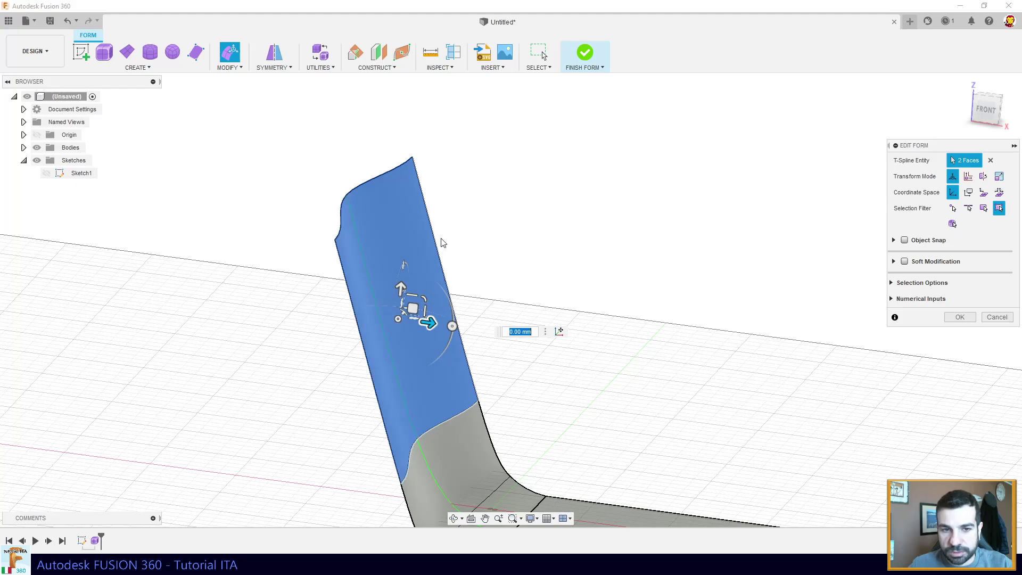
pyautogui.moveTo(441, 243)
pyautogui.keyDown('shift'); pyautogui.mouseDown(button='middle')
pyautogui.moveTo(338, 337)
pyautogui.moveTo(388, 342)
pyautogui.moveTo(487, 320)
pyautogui.mouseUp(button='middle'); pyautogui.keyUp('shift')
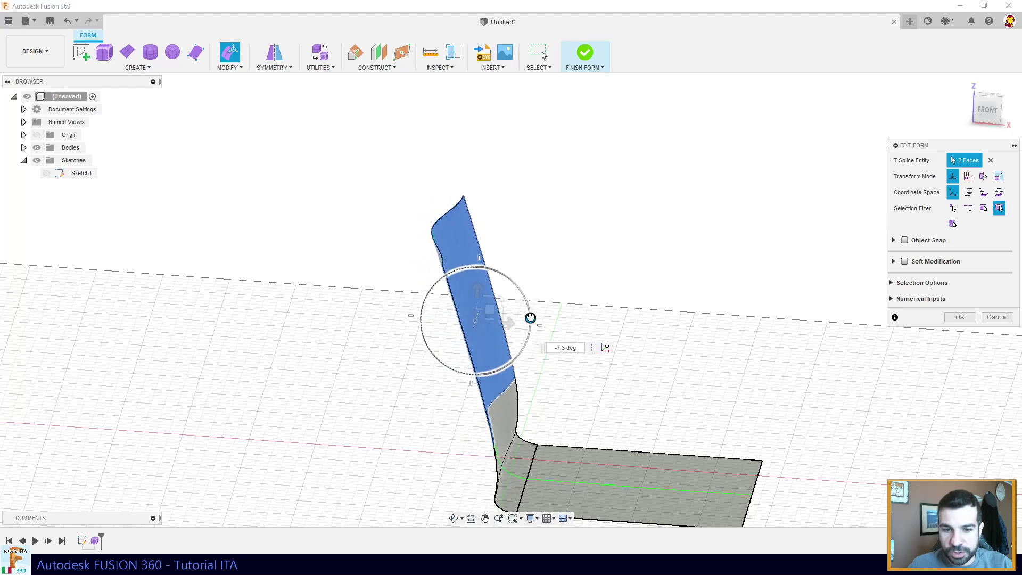
pyautogui.moveTo(529, 319); pyautogui.dragTo(530, 319)
pyautogui.moveTo(529, 319)
pyautogui.keyDown('shift'); pyautogui.mouseDown(button='middle')
pyautogui.moveTo(518, 365)
pyautogui.moveTo(468, 434)
pyautogui.moveTo(411, 386)
pyautogui.moveTo(361, 386)
pyautogui.moveTo(358, 341)
pyautogui.moveTo(361, 352)
pyautogui.moveTo(375, 302)
pyautogui.moveTo(360, 285)
pyautogui.moveTo(520, 452)
pyautogui.moveTo(520, 440)
pyautogui.moveTo(495, 429)
pyautogui.moveTo(504, 384)
pyautogui.mouseUp(button='middle'); pyautogui.keyUp('shift')
pyautogui.scroll(5, 356, 343)
pyautogui.scroll(-5, 356, 343)
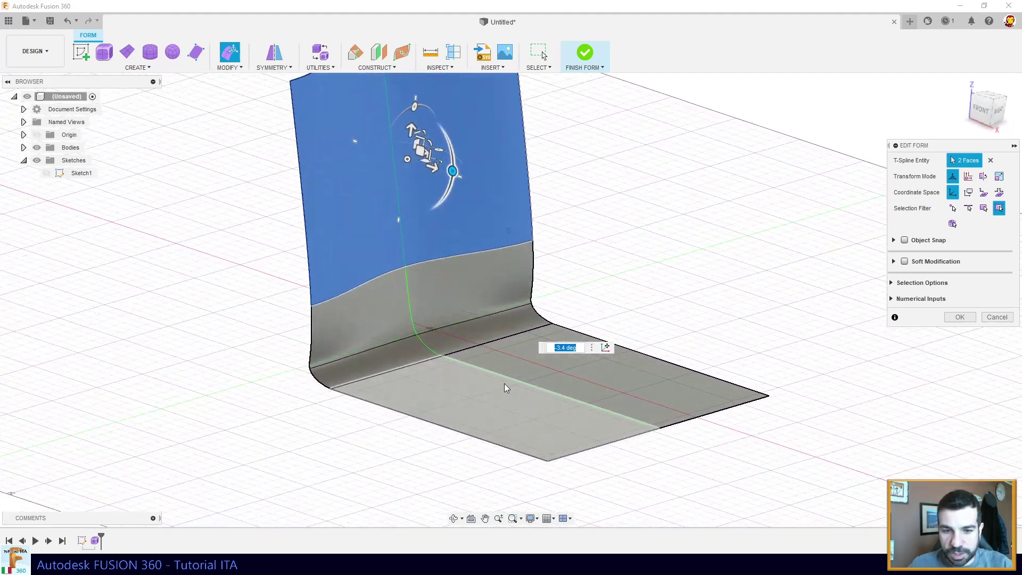
# Lower the seat's centre edge by -13.128 mm.
pyautogui.click(505, 379)
pyautogui.keyDown('shift'); pyautogui.moveTo(509, 444); pyautogui.dragTo(532, 363, button='middle'); pyautogui.keyUp('shift')
pyautogui.moveTo(532, 363); pyautogui.dragTo(522, 401)
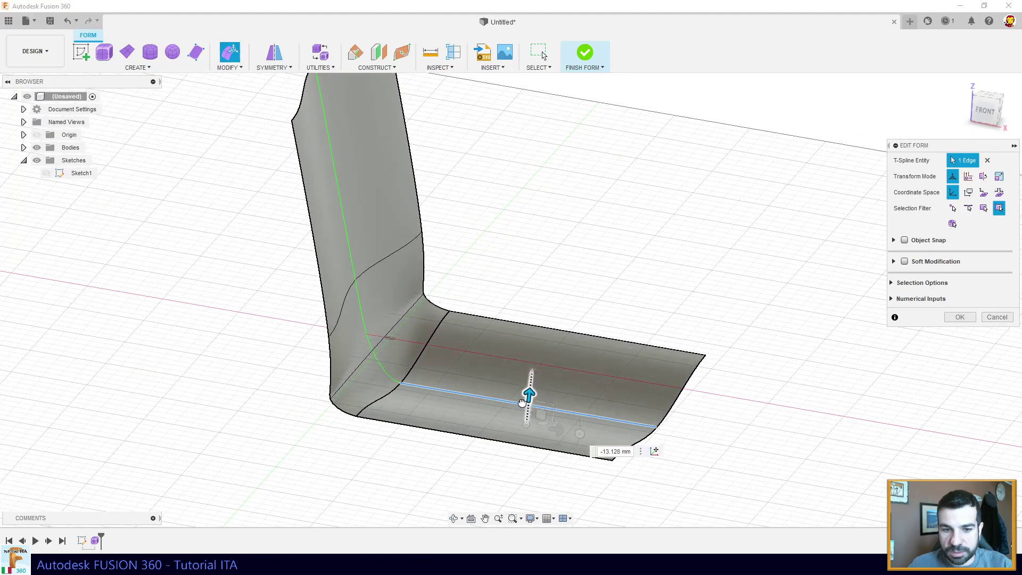
# Undo the earlier edge move and lower the seat's centre edge to -8.635 mm for a gentler dip.
pyautogui.hotkey('ctrl', 'z')
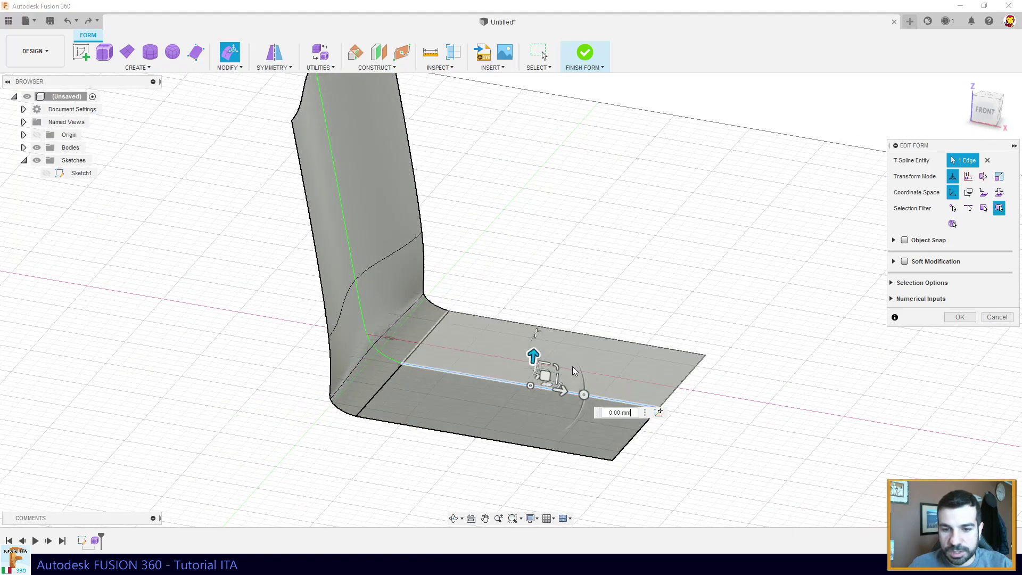
pyautogui.keyDown('shift'); pyautogui.moveTo(573, 367); pyautogui.dragTo(586, 379, button='middle'); pyautogui.keyUp('shift')
pyautogui.moveTo(585, 379); pyautogui.dragTo(592, 404)
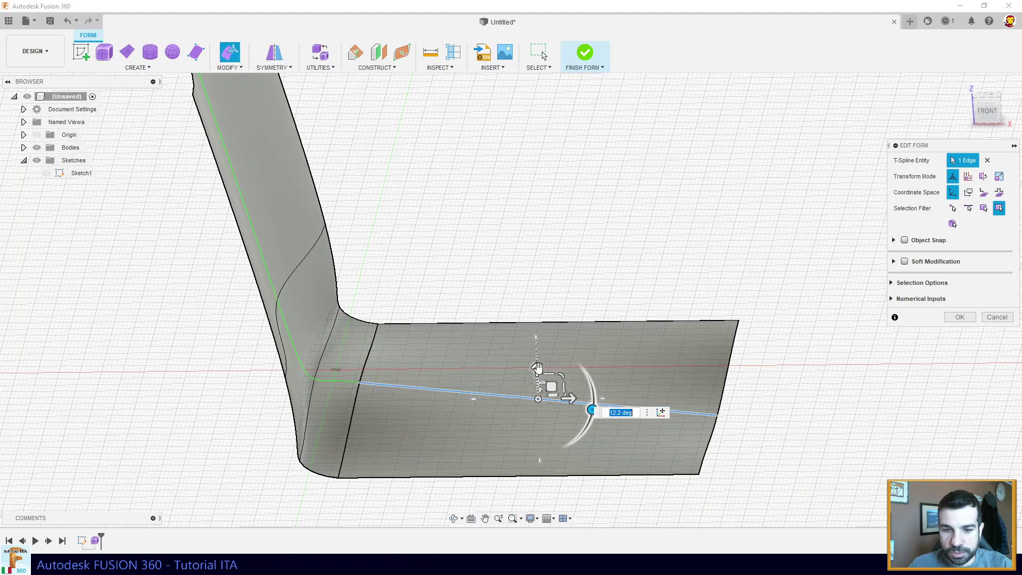
pyautogui.moveTo(537, 381); pyautogui.dragTo(538, 390)
pyautogui.keyDown('shift'); pyautogui.moveTo(538, 390); pyautogui.dragTo(487, 375, button='middle'); pyautogui.keyUp('shift')
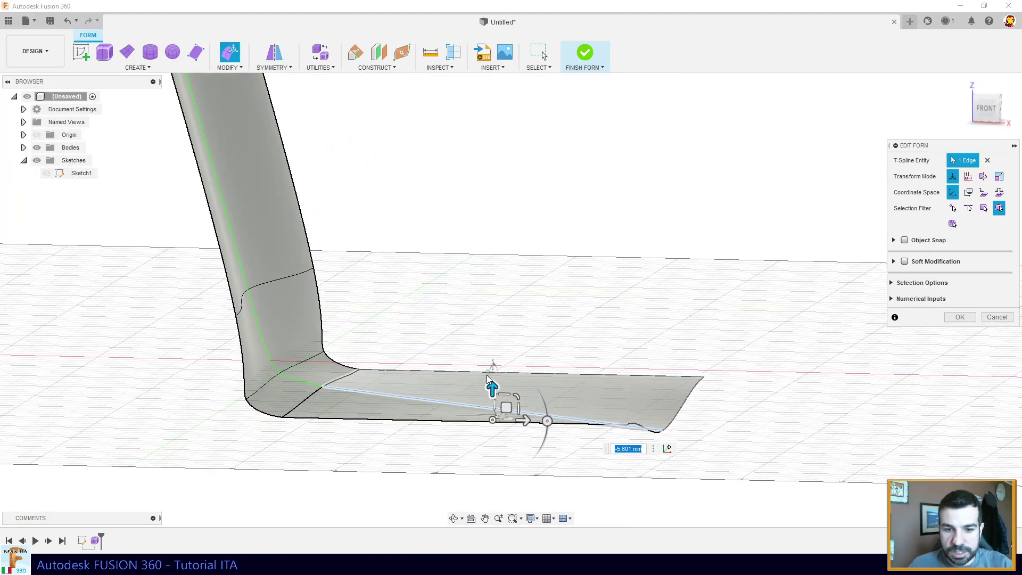
pyautogui.moveTo(492, 388); pyautogui.dragTo(491, 405)
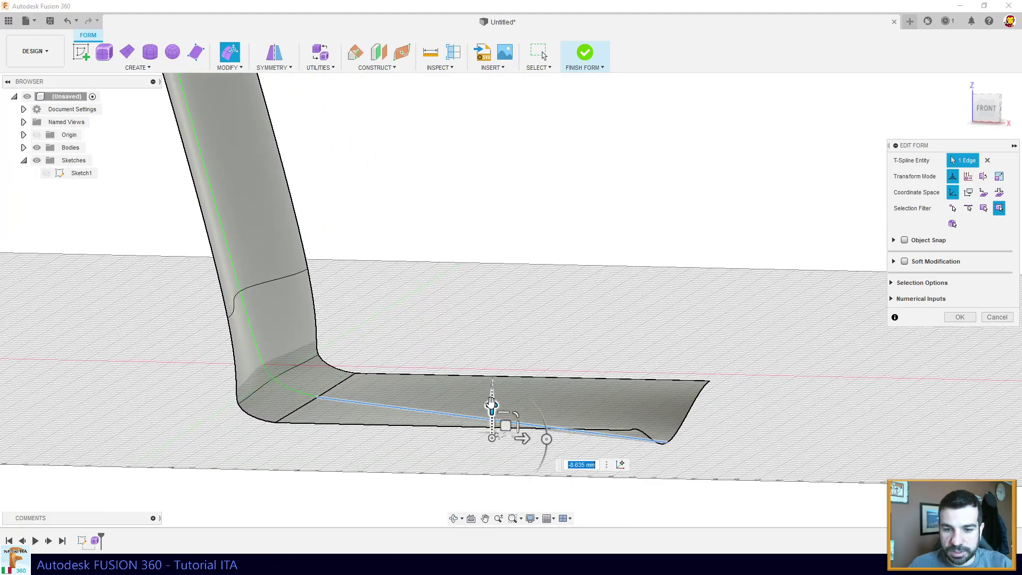
pyautogui.moveTo(491, 403)
pyautogui.keyDown('shift'); pyautogui.mouseDown(button='middle')
pyautogui.moveTo(456, 378)
pyautogui.moveTo(284, 384)
pyautogui.moveTo(421, 416)
pyautogui.moveTo(446, 435)
pyautogui.moveTo(431, 456)
pyautogui.moveTo(420, 437)
pyautogui.moveTo(445, 439)
pyautogui.mouseUp(button='middle'); pyautogui.keyUp('shift')
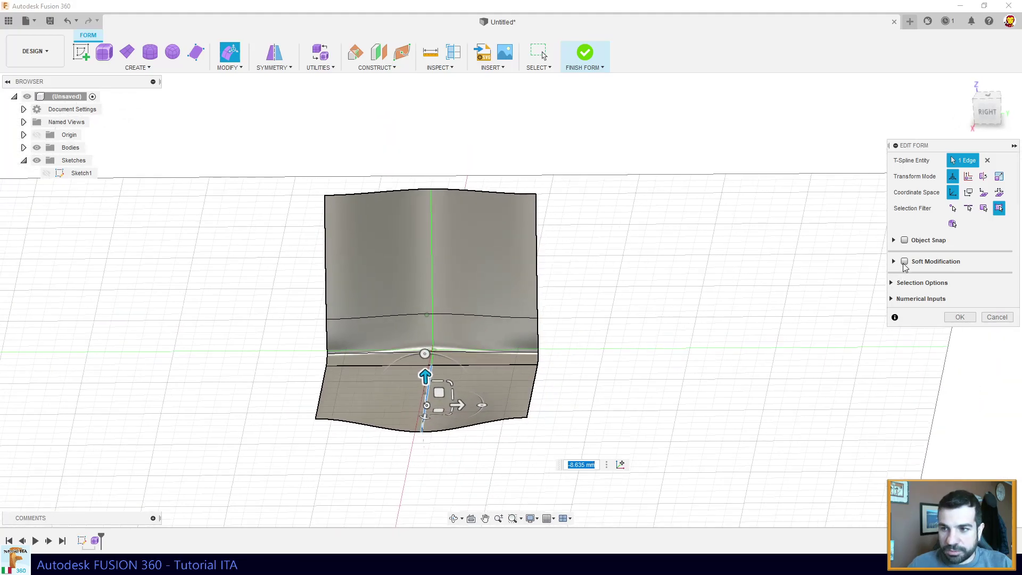
pyautogui.moveTo(560, 333)
pyautogui.keyDown('shift'); pyautogui.mouseDown(button='middle')
pyautogui.moveTo(497, 316)
pyautogui.moveTo(552, 271)
pyautogui.moveTo(455, 279)
pyautogui.moveTo(323, 198)
pyautogui.moveTo(433, 252)
pyautogui.moveTo(466, 387)
pyautogui.moveTo(549, 430)
pyautogui.moveTo(560, 415)
pyautogui.moveTo(490, 237)
pyautogui.moveTo(560, 421)
pyautogui.mouseUp(button='middle'); pyautogui.keyUp('shift')
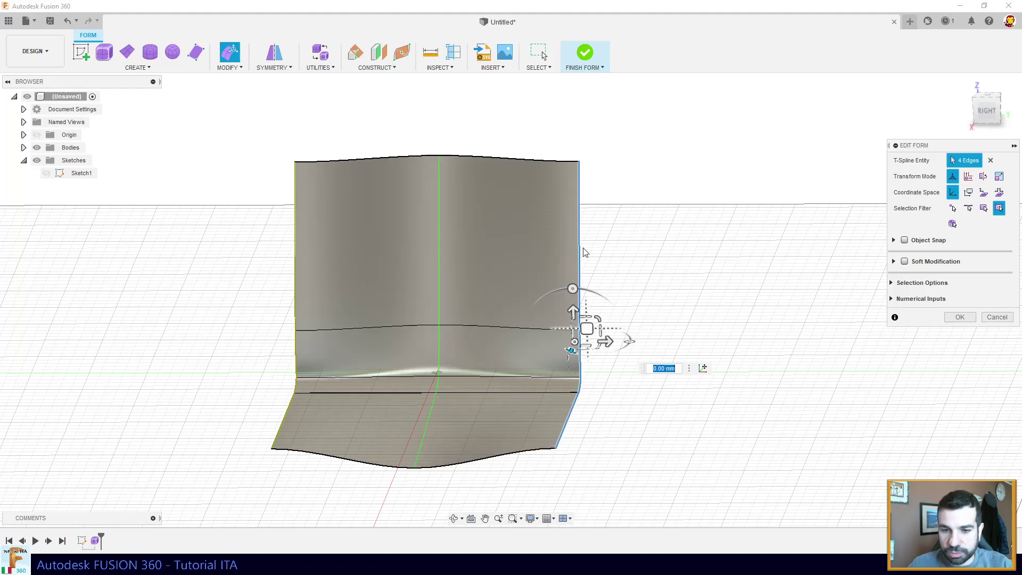
# From the Right view, rotate the four selected side edges about 9° so the outline tapers inward.
pyautogui.keyDown('shift'); pyautogui.moveTo(584, 251); pyautogui.dragTo(569, 341, button='middle'); pyautogui.keyUp('shift')
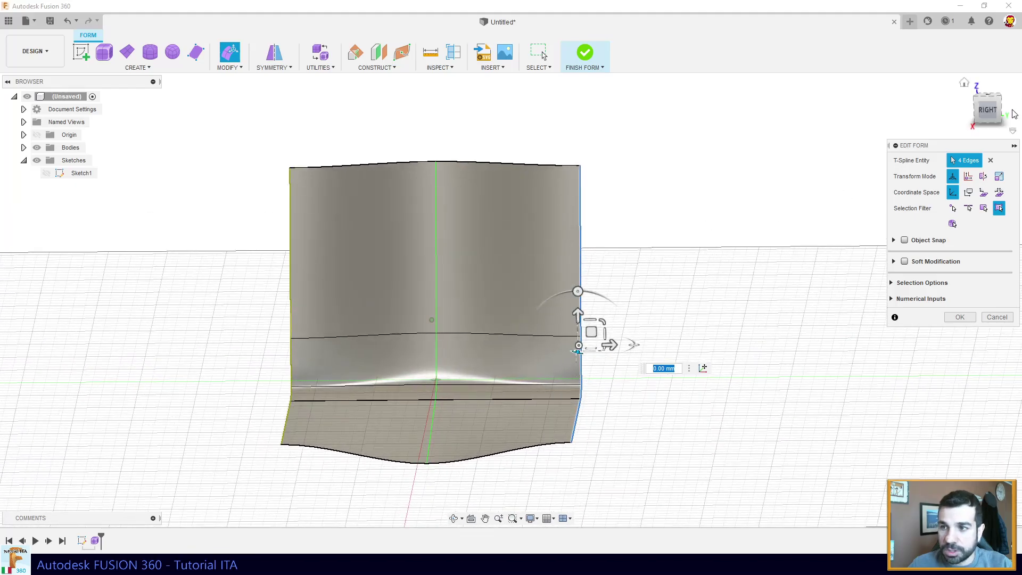
pyautogui.click(985, 113)
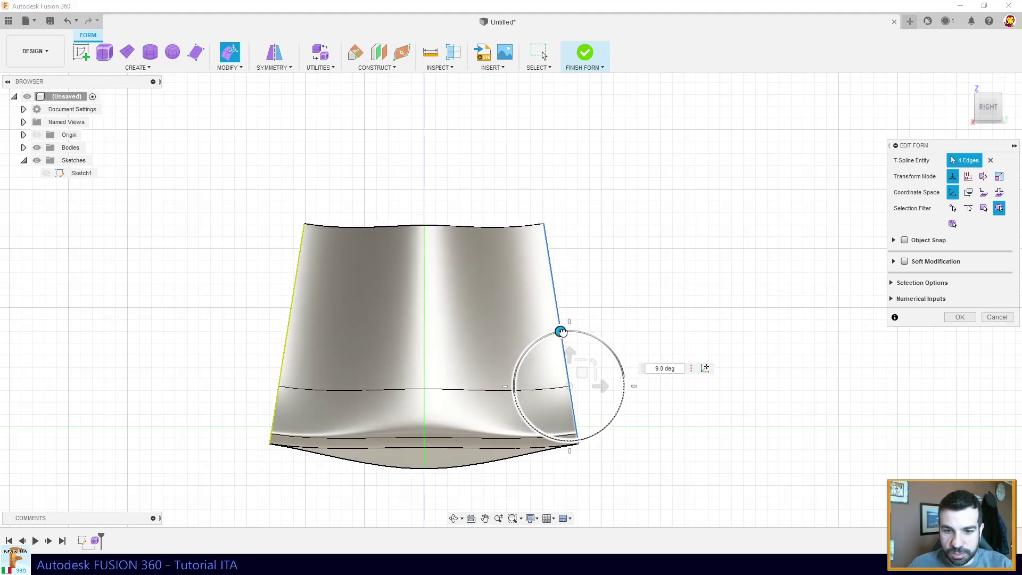
pyautogui.moveTo(600, 386); pyautogui.dragTo(581, 384)
pyautogui.moveTo(581, 384)
pyautogui.keyDown('shift'); pyautogui.mouseDown(button='middle')
pyautogui.moveTo(487, 407)
pyautogui.moveTo(494, 397)
pyautogui.moveTo(467, 426)
pyautogui.moveTo(413, 412)
pyautogui.moveTo(445, 484)
pyautogui.moveTo(446, 469)
pyautogui.moveTo(507, 424)
pyautogui.mouseUp(button='middle'); pyautogui.keyUp('shift')
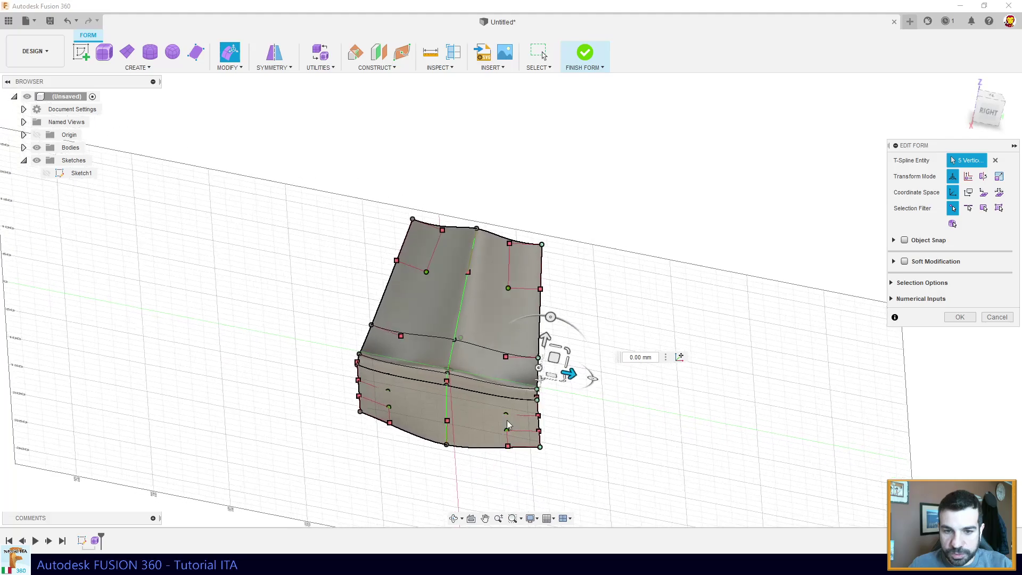
pyautogui.moveTo(521, 348)
pyautogui.keyDown('shift'); pyautogui.mouseDown(button='middle')
pyautogui.moveTo(483, 228)
pyautogui.moveTo(486, 120)
pyautogui.mouseUp(button='middle'); pyautogui.keyUp('shift')
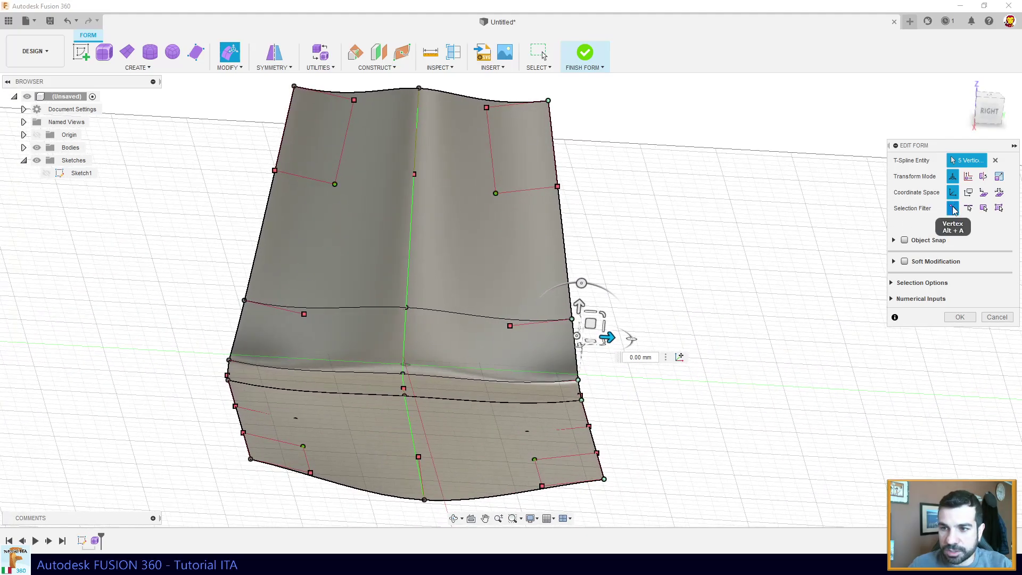
pyautogui.scroll(1, 783, 312)
pyautogui.moveTo(783, 312)
pyautogui.keyDown('shift'); pyautogui.mouseDown(button='middle')
pyautogui.moveTo(434, 373)
pyautogui.moveTo(426, 387)
pyautogui.moveTo(493, 441)
pyautogui.mouseUp(button='middle'); pyautogui.keyUp('shift')
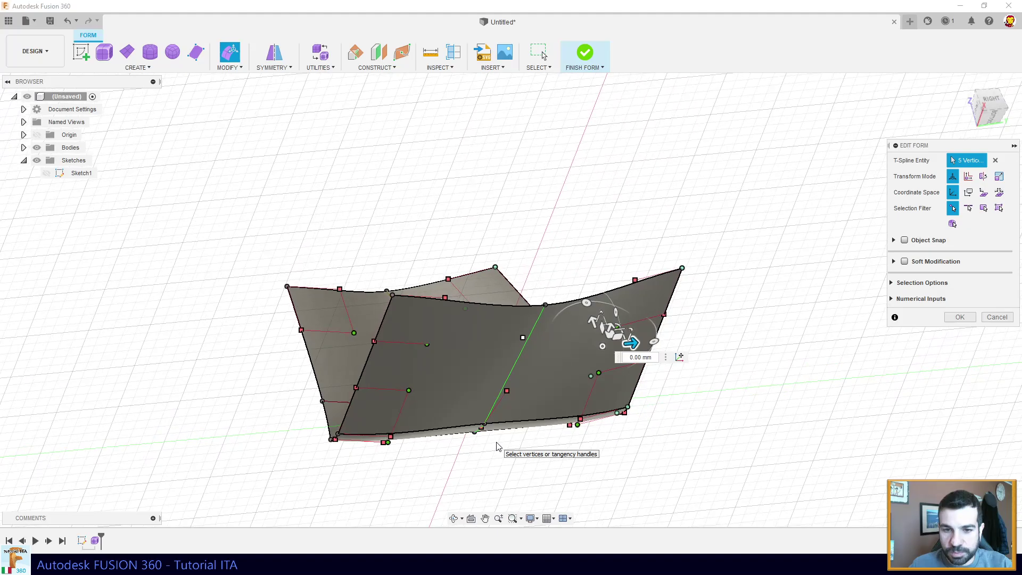
pyautogui.keyDown('shift'); pyautogui.moveTo(496, 446); pyautogui.dragTo(496, 443, button='middle'); pyautogui.keyUp('shift')
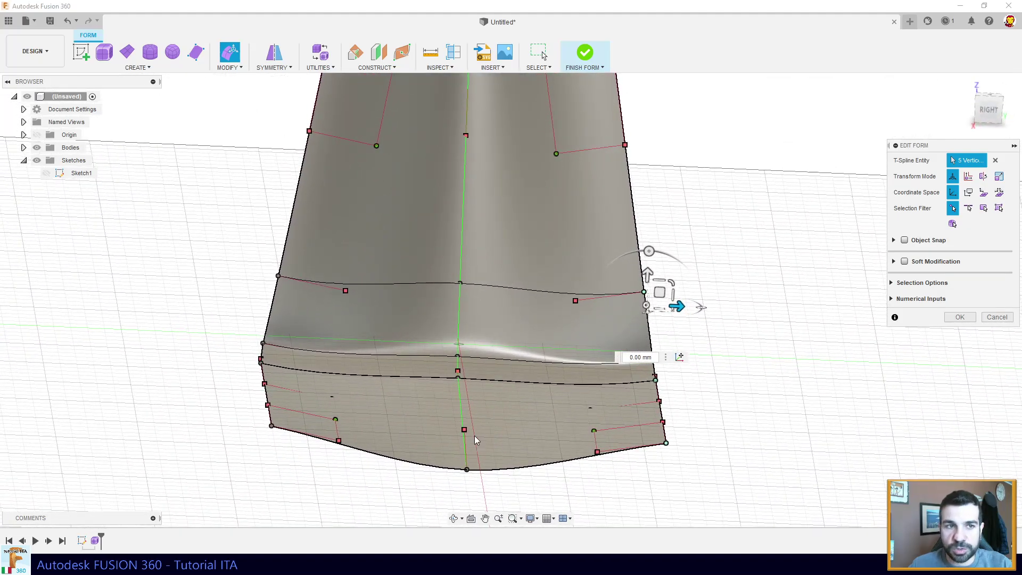
pyautogui.moveTo(475, 436)
pyautogui.keyDown('shift'); pyautogui.mouseDown(button='middle')
pyautogui.moveTo(392, 479)
pyautogui.moveTo(363, 437)
pyautogui.moveTo(417, 405)
pyautogui.mouseUp(button='middle'); pyautogui.keyUp('shift')
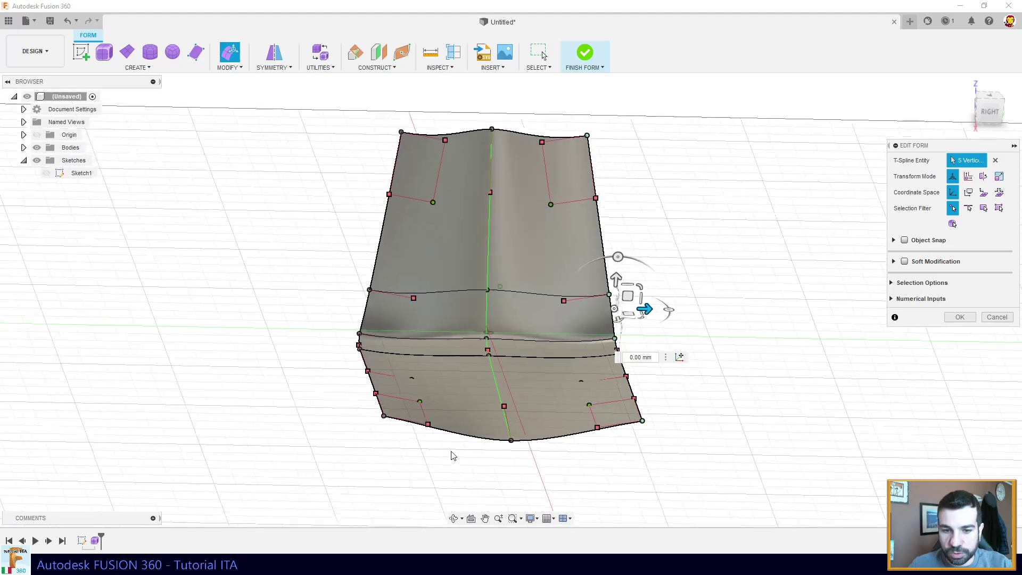
pyautogui.scroll(5, 418, 406)
pyautogui.scroll(3, 407, 413)
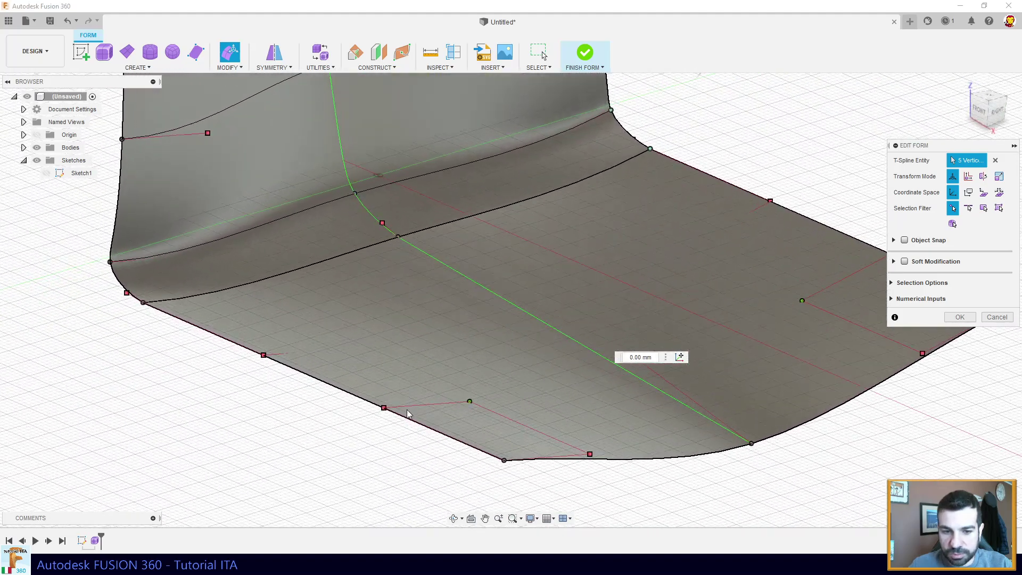
pyautogui.keyDown('shift'); pyautogui.moveTo(566, 454); pyautogui.dragTo(506, 458, button='middle'); pyautogui.keyUp('shift')
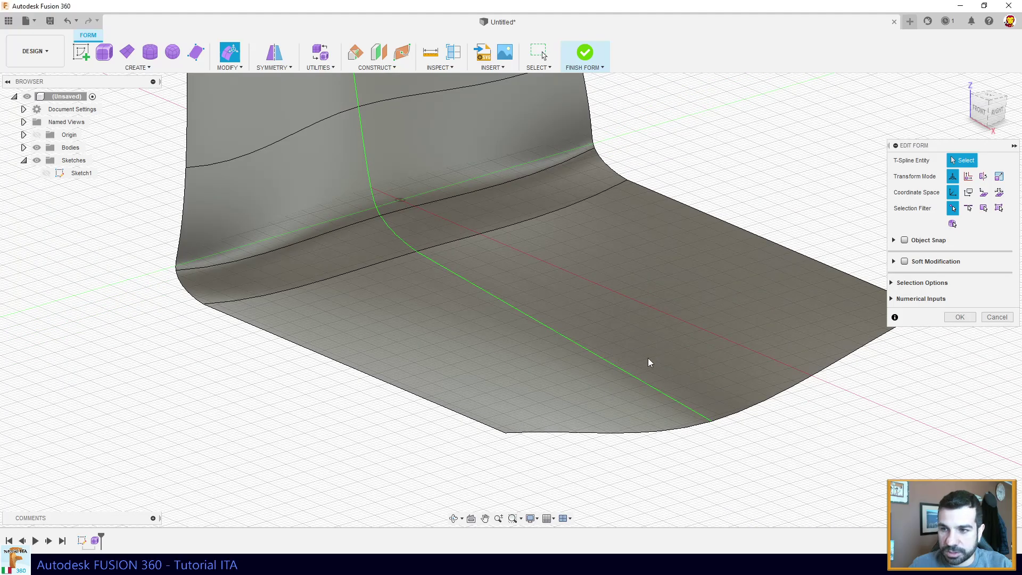
# Pull a tangency handle upward to start reshaping the seat's curve.
pyautogui.scroll(-2, 615, 352)
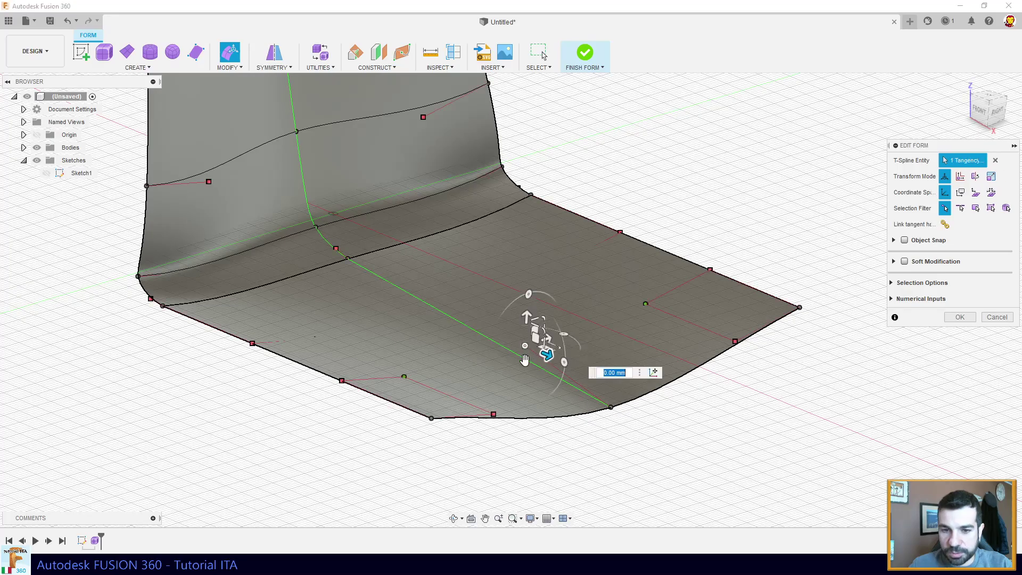
pyautogui.moveTo(538, 360)
pyautogui.keyDown('shift'); pyautogui.mouseDown(button='middle')
pyautogui.moveTo(555, 320)
pyautogui.moveTo(741, 365)
pyautogui.mouseUp(button='middle'); pyautogui.keyUp('shift')
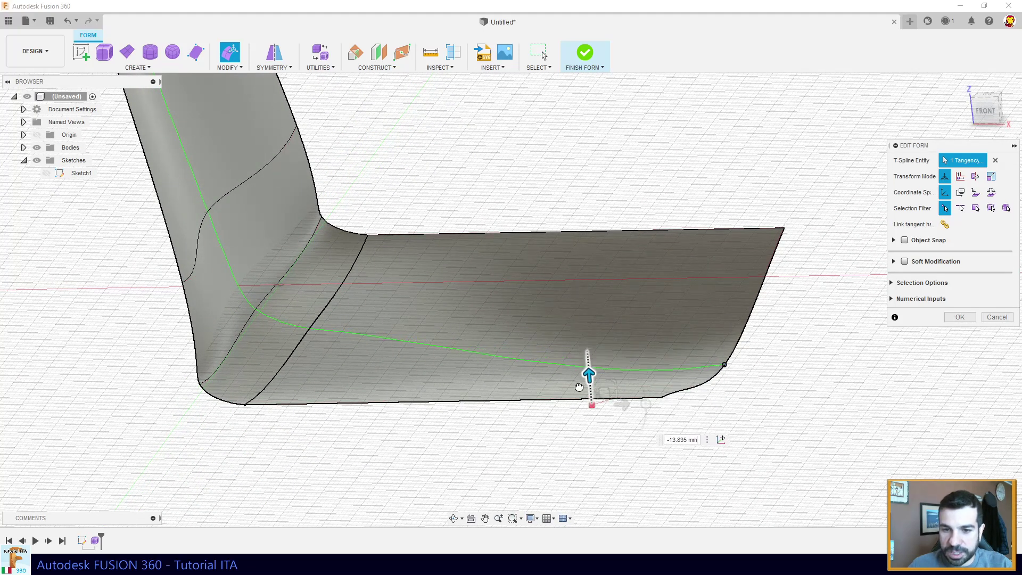
pyautogui.moveTo(565, 436); pyautogui.dragTo(571, 387)
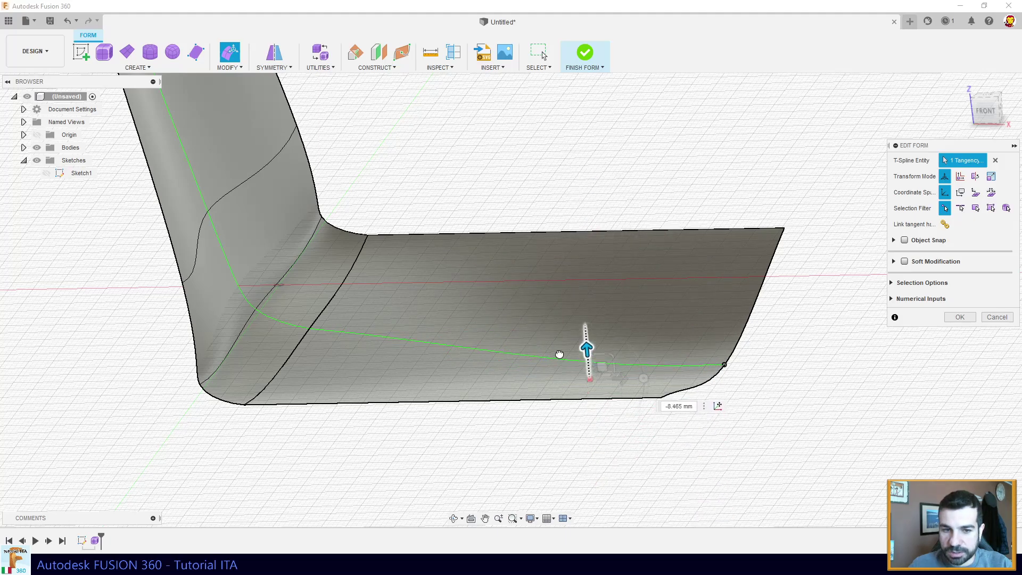
# Select the lower bend's tangency handle and move it -22.884 mm to soften the seat-to-back bend.
pyautogui.click(310, 329)
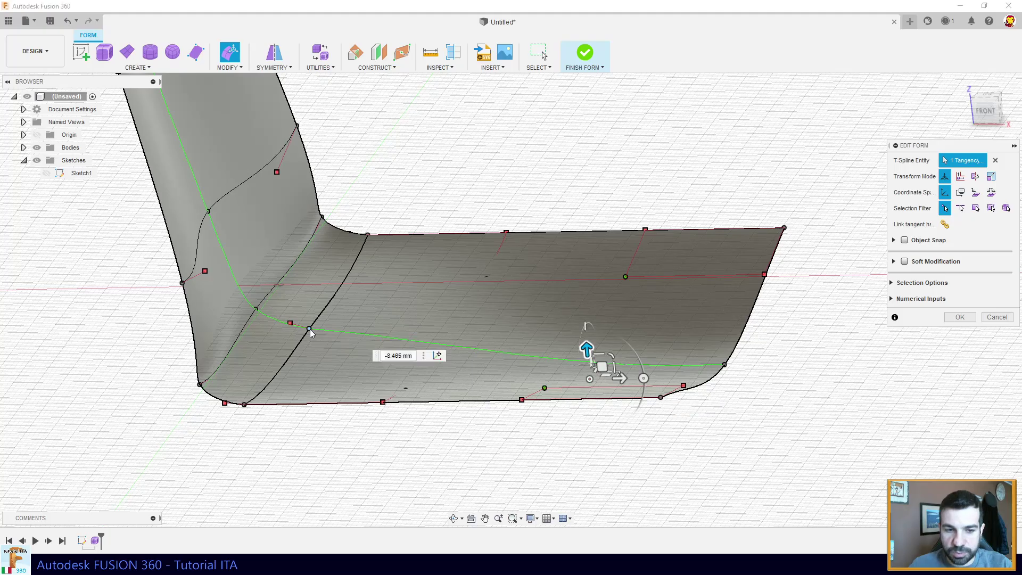
pyautogui.moveTo(310, 329)
pyautogui.keyDown('shift'); pyautogui.mouseDown(button='middle')
pyautogui.moveTo(312, 340)
pyautogui.moveTo(361, 345)
pyautogui.moveTo(363, 336)
pyautogui.mouseUp(button='middle'); pyautogui.keyUp('shift')
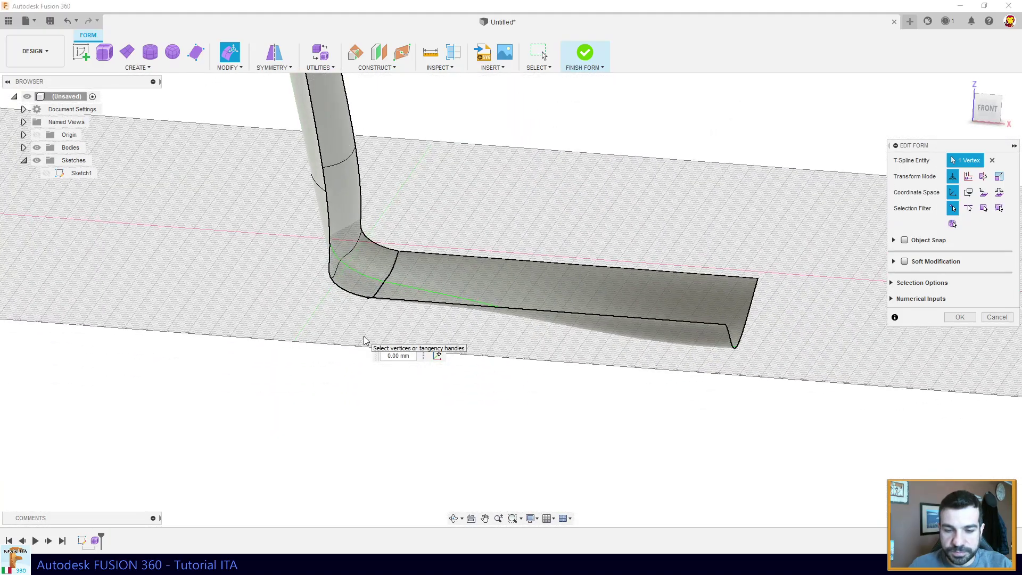
pyautogui.scroll(3, 363, 336)
pyautogui.scroll(2, 363, 335)
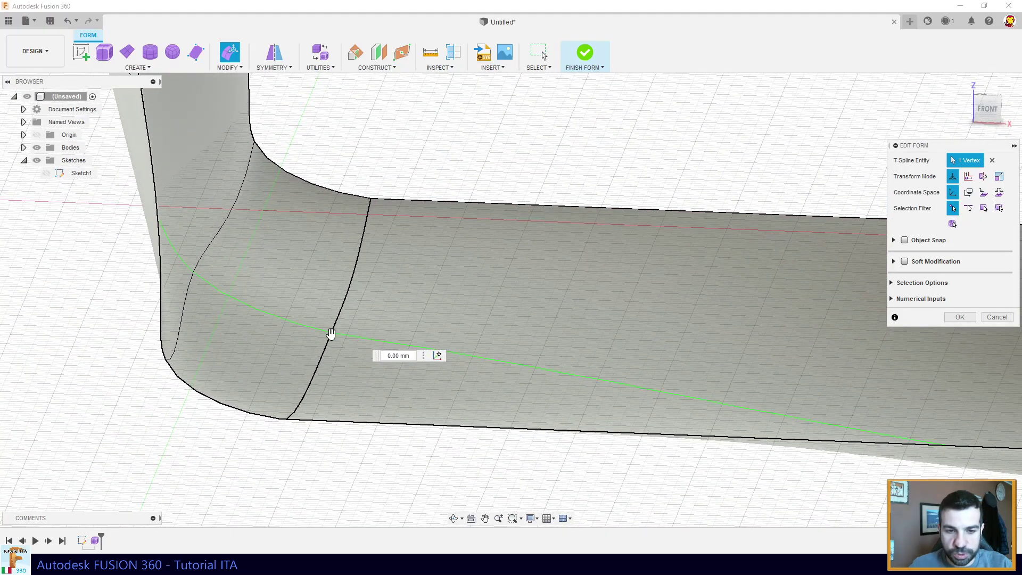
pyautogui.scroll(2, 332, 346)
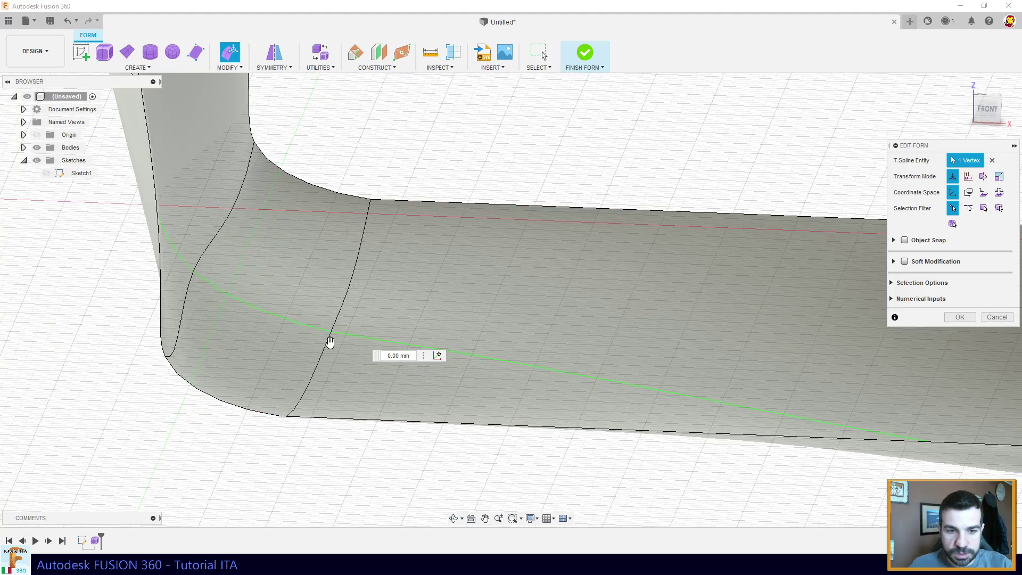
pyautogui.scroll(2, 330, 342)
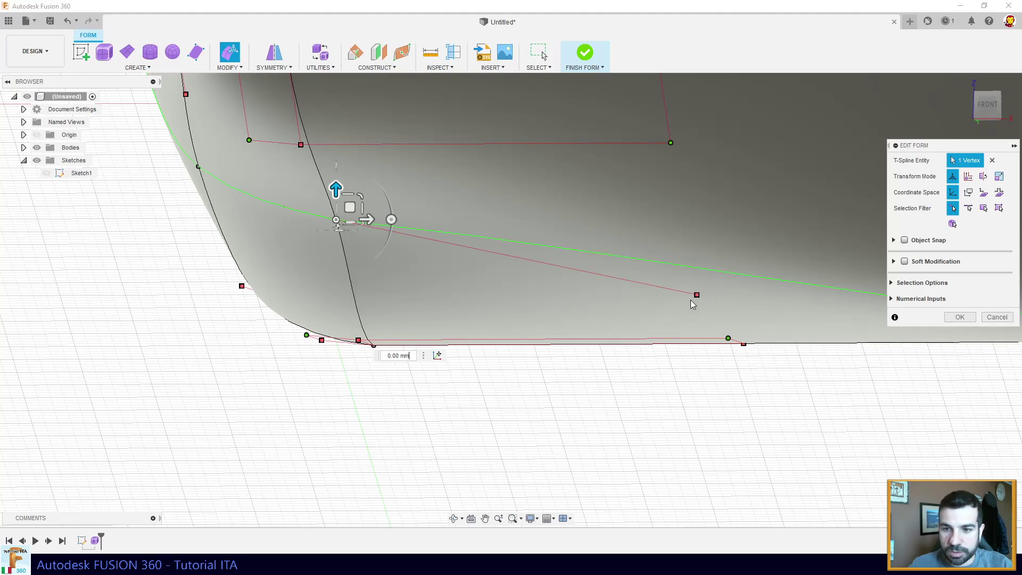
pyautogui.click(697, 295)
pyautogui.scroll(-5, 674, 327)
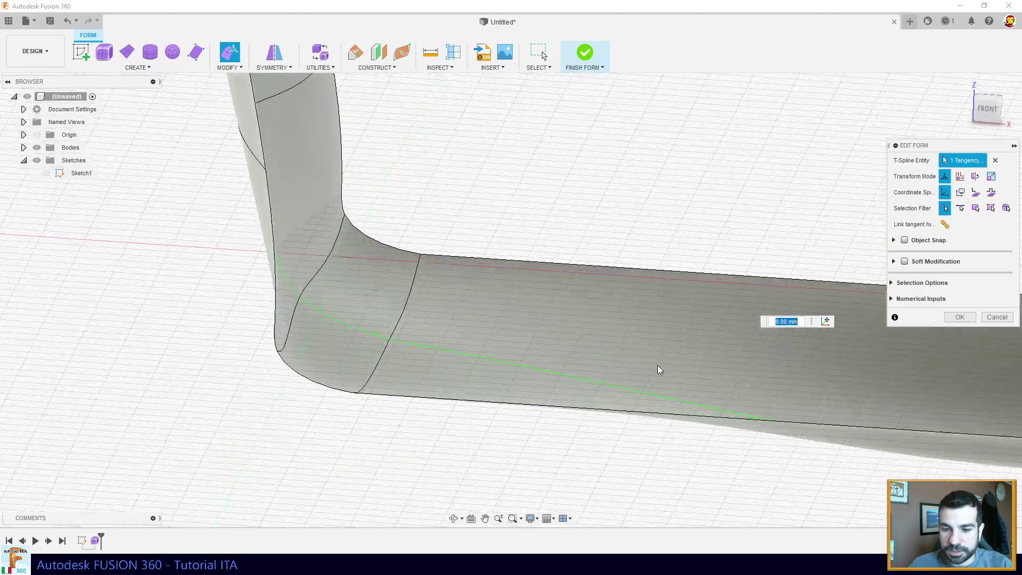
pyautogui.moveTo(655, 372); pyautogui.dragTo(628, 387, button='middle')
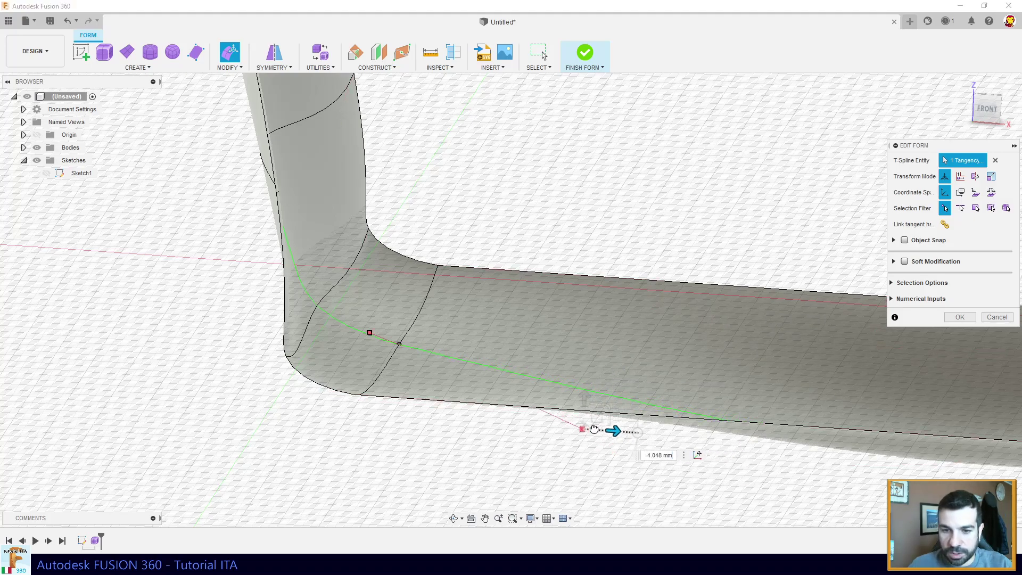
pyautogui.keyDown('shift'); pyautogui.moveTo(467, 399); pyautogui.dragTo(449, 404, button='middle'); pyautogui.keyUp('shift')
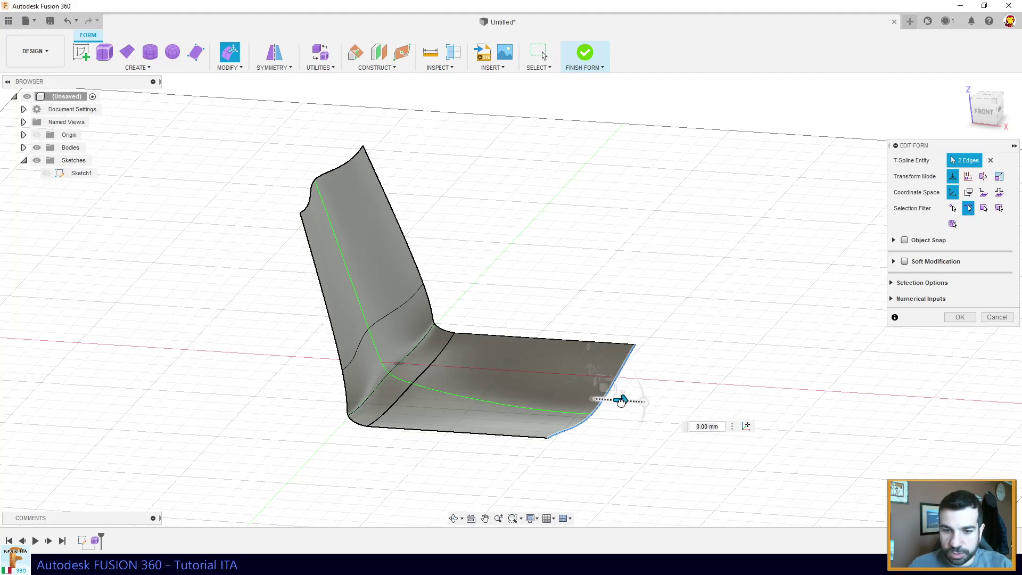
# Shift the two seat front edges about -21.5 mm and accept the form edit.
pyautogui.moveTo(574, 396)
pyautogui.keyDown('shift'); pyautogui.mouseDown(button='middle')
pyautogui.moveTo(843, 363)
pyautogui.moveTo(913, 321)
pyautogui.mouseUp(button='middle'); pyautogui.keyUp('shift')
pyautogui.click(960, 317)
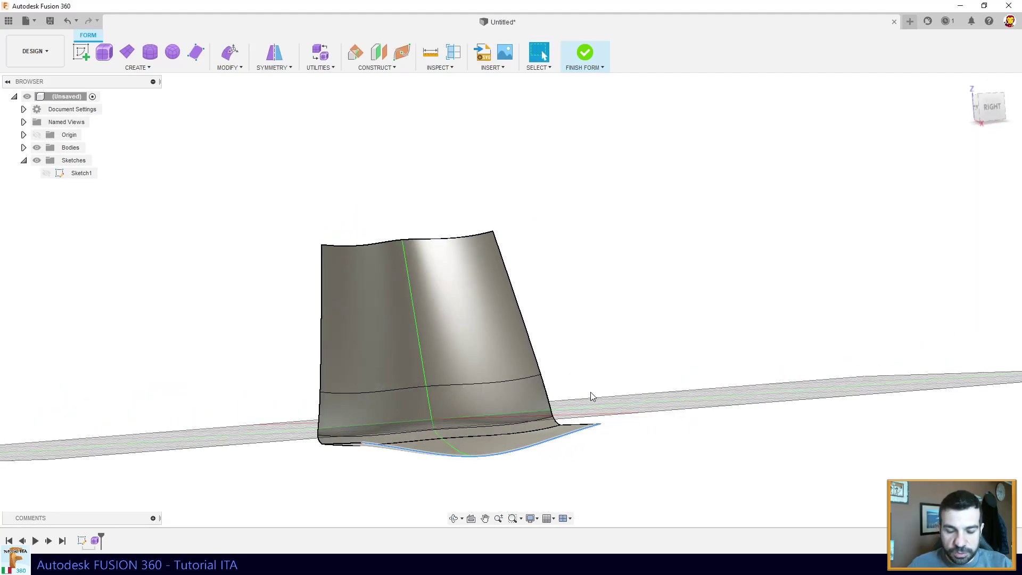
pyautogui.moveTo(589, 392)
pyautogui.keyDown('shift'); pyautogui.mouseDown(button='middle')
pyautogui.moveTo(417, 412)
pyautogui.moveTo(571, 145)
pyautogui.mouseUp(button='middle'); pyautogui.keyUp('shift')
# Finish the form, then thicken the chair surface -3.649 mm into new solid Body2.
pyautogui.click(583, 53)
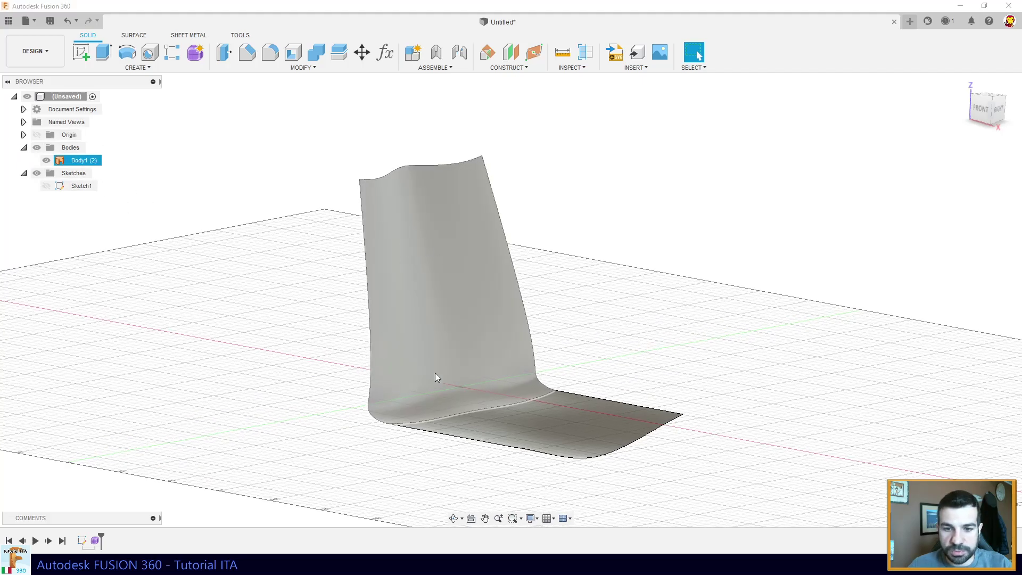
pyautogui.click(59, 160)
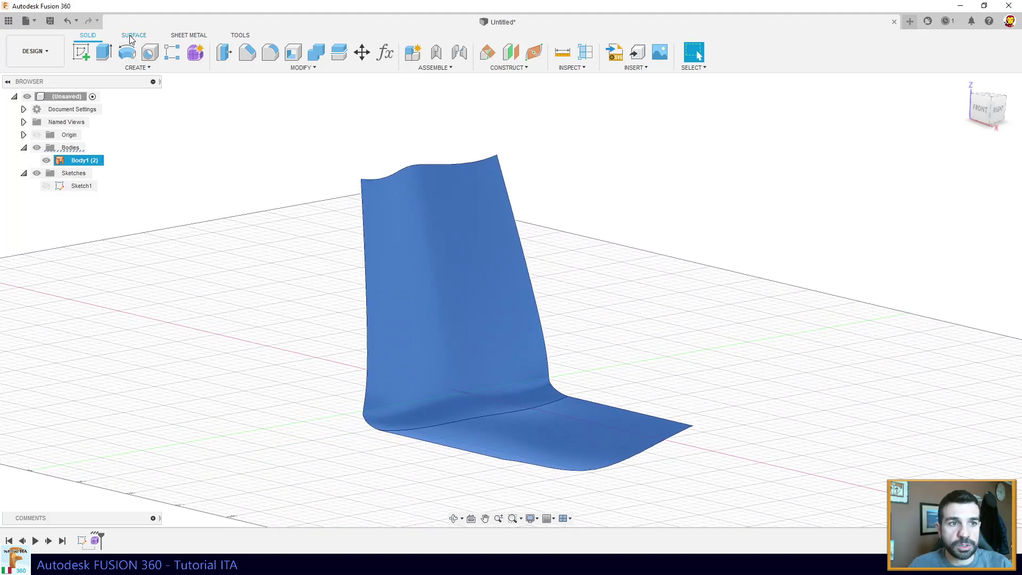
pyautogui.click(138, 66)
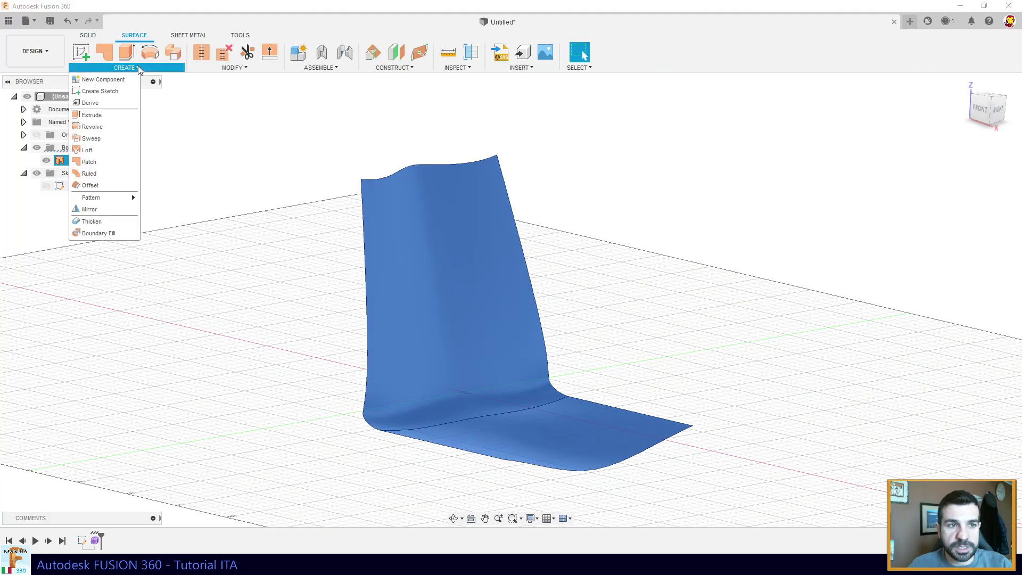
pyautogui.click(103, 220)
pyautogui.moveTo(534, 426)
pyautogui.keyDown('shift'); pyautogui.mouseDown(button='middle')
pyautogui.moveTo(541, 417)
pyautogui.moveTo(555, 446)
pyautogui.mouseUp(button='middle'); pyautogui.keyUp('shift')
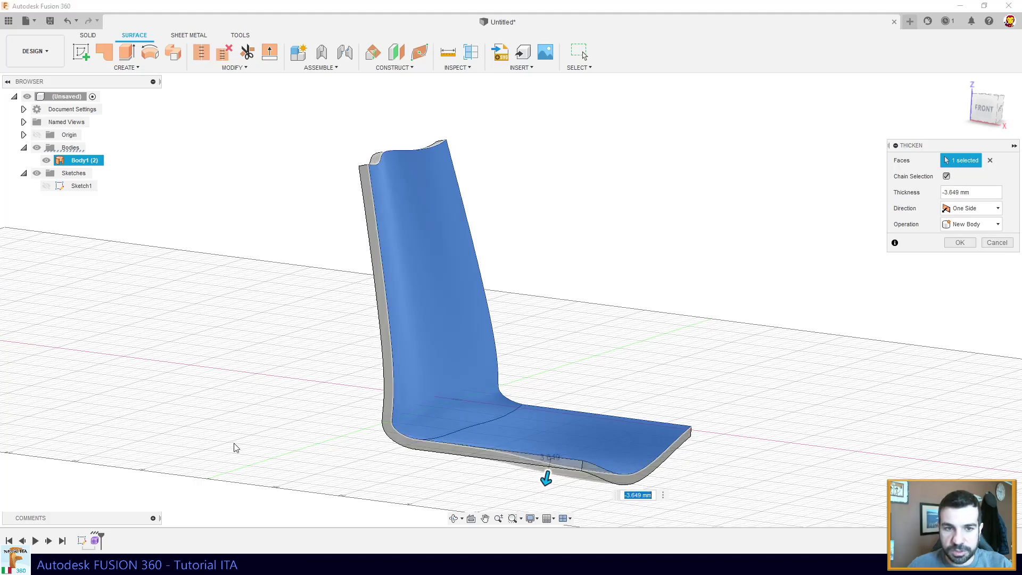
pyautogui.keyDown('shift'); pyautogui.moveTo(235, 447); pyautogui.dragTo(382, 378, button='middle'); pyautogui.keyUp('shift')
pyautogui.keyDown('shift'); pyautogui.moveTo(645, 482); pyautogui.dragTo(535, 426, button='middle'); pyautogui.keyUp('shift')
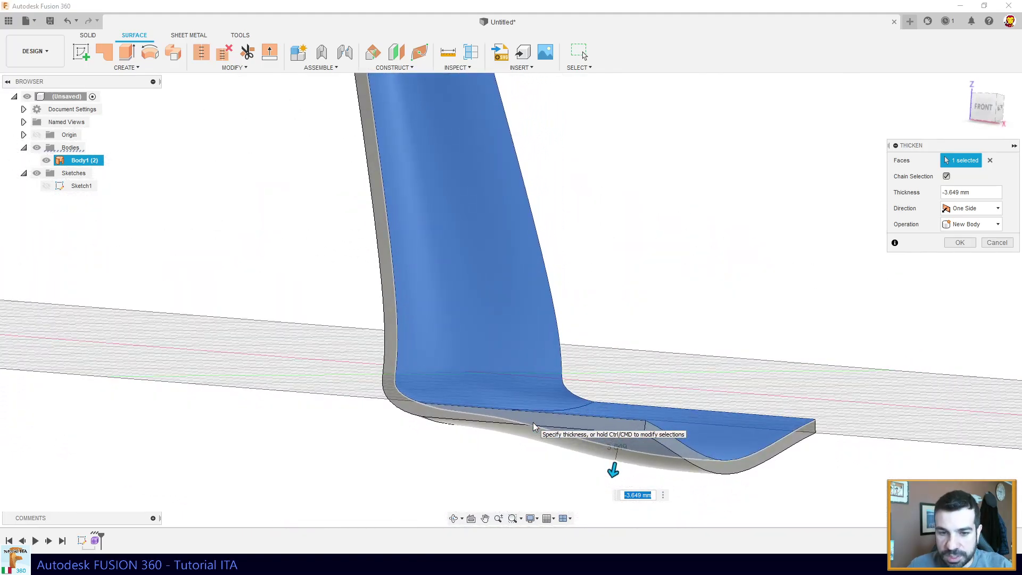
pyautogui.scroll(-3, 531, 425)
pyautogui.keyDown('shift'); pyautogui.moveTo(532, 426); pyautogui.dragTo(904, 325, button='middle'); pyautogui.keyUp('shift')
pyautogui.click(960, 242)
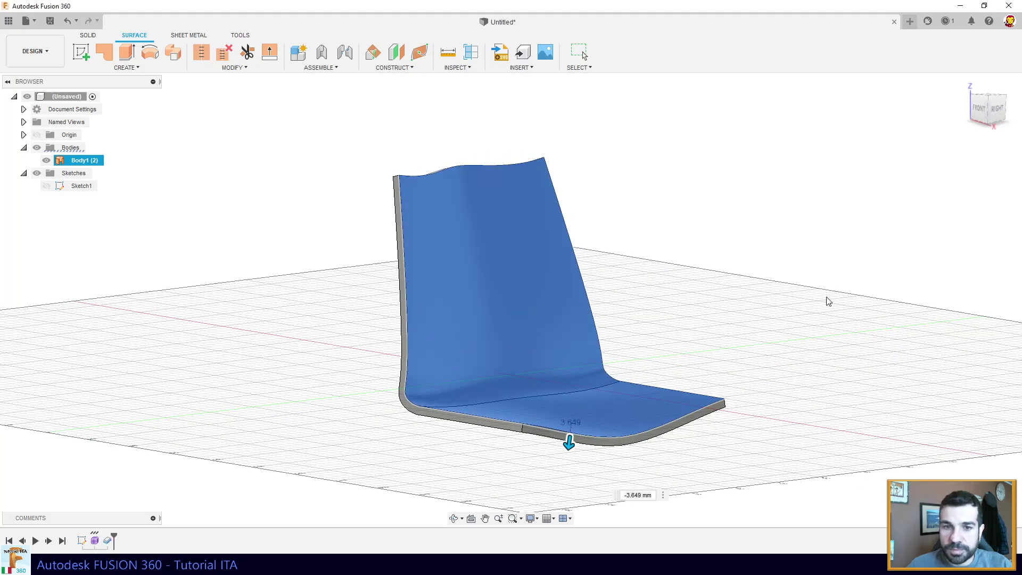
pyautogui.moveTo(825, 296)
pyautogui.keyDown('shift'); pyautogui.mouseDown(button='middle')
pyautogui.moveTo(323, 413)
pyautogui.moveTo(401, 354)
pyautogui.moveTo(535, 136)
pyautogui.moveTo(589, 290)
pyautogui.moveTo(529, 413)
pyautogui.moveTo(497, 417)
pyautogui.mouseUp(button='middle'); pyautogui.keyUp('shift')
pyautogui.scroll(-3, 498, 417)
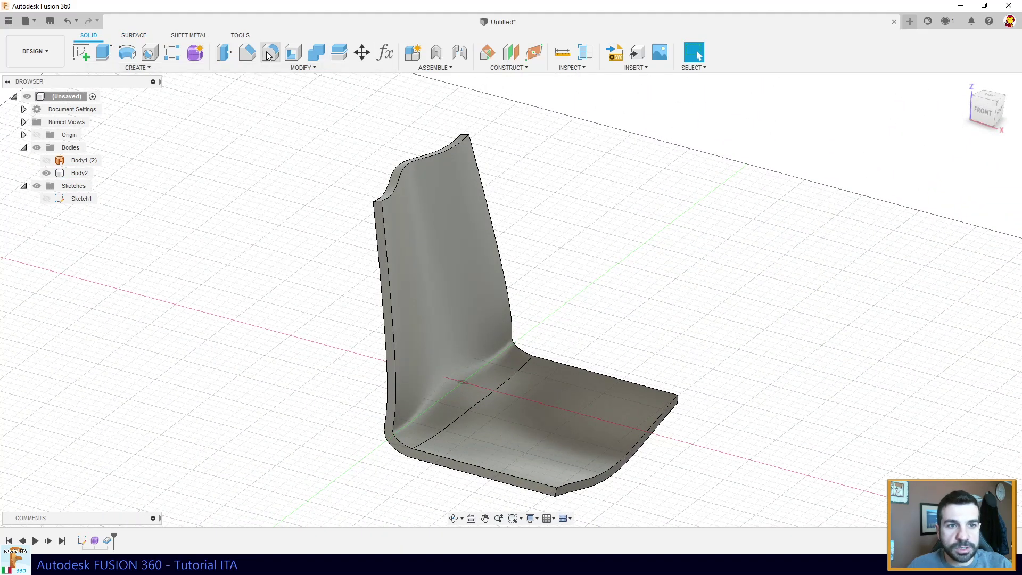
# Start a fillet on the chair back's top edge and a second edge.
pyautogui.click(272, 52)
pyautogui.scroll(3, 362, 192)
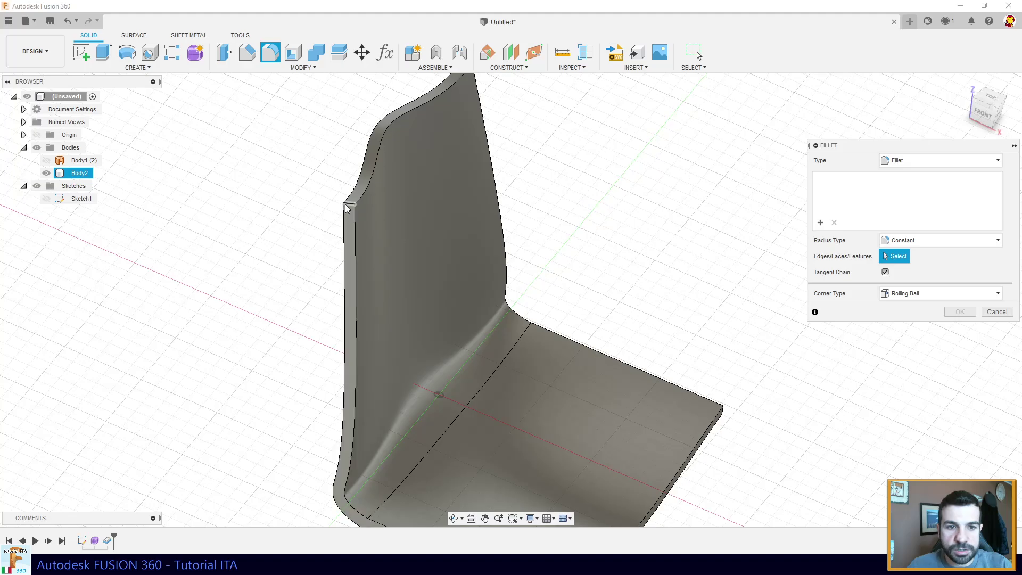
pyautogui.click(346, 208)
pyautogui.keyDown('shift'); pyautogui.moveTo(423, 175); pyautogui.dragTo(500, 285, button='middle'); pyautogui.keyUp('shift')
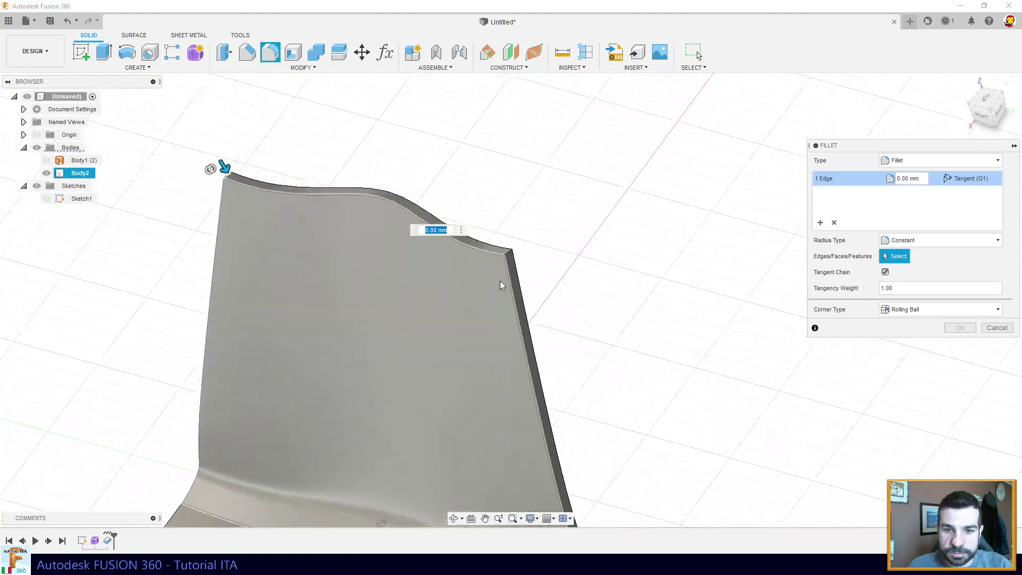
pyautogui.scroll(2, 511, 274)
pyautogui.click(532, 260)
pyautogui.scroll(-3, 515, 213)
pyautogui.scroll(3, 445, 335)
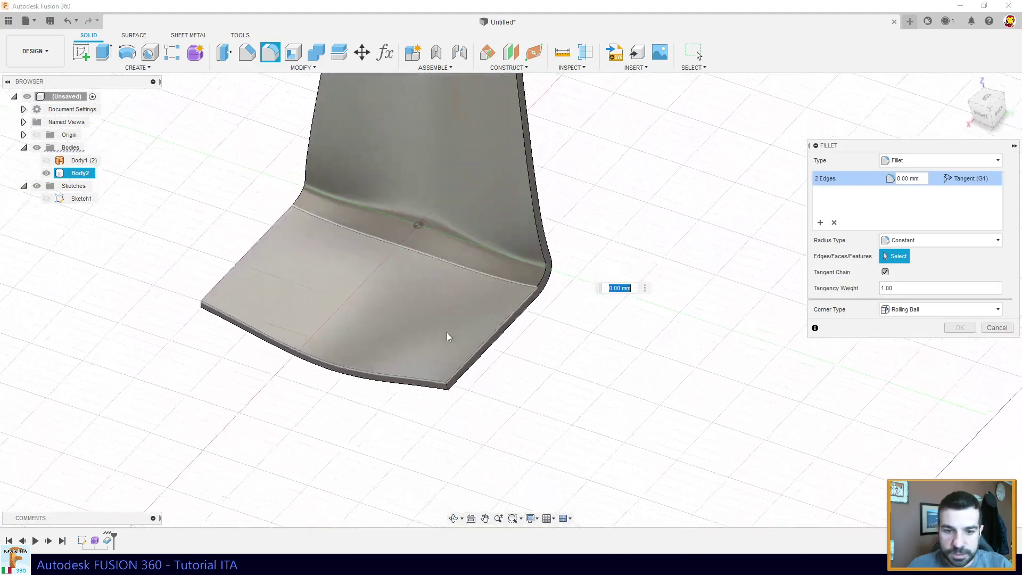
pyautogui.scroll(3, 383, 445)
pyautogui.scroll(2, 385, 424)
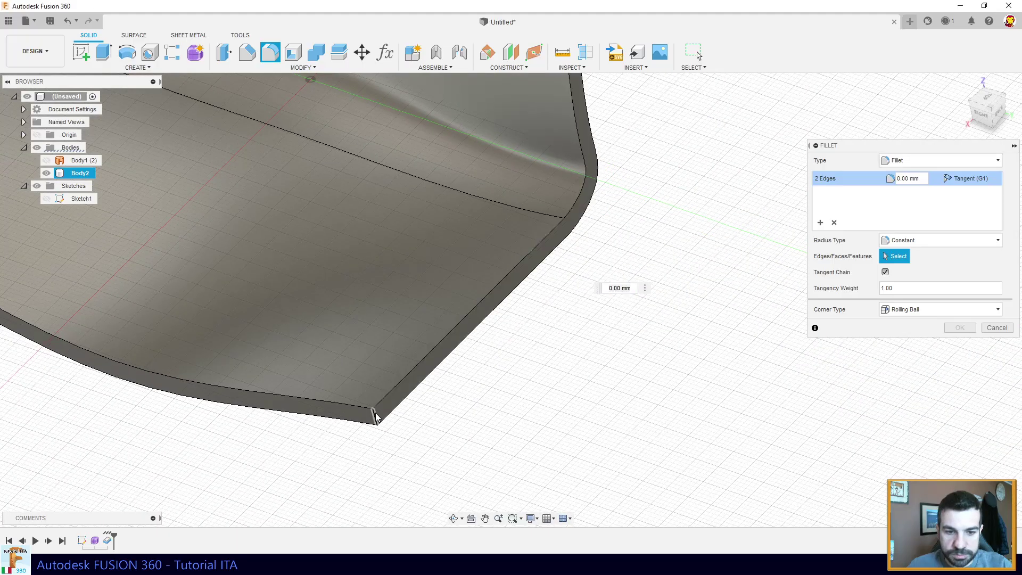
# Add the seat's front edge and a fourth edge, applying the 15.297 mm tangent fillet.
pyautogui.click(375, 417)
pyautogui.moveTo(376, 417)
pyautogui.keyDown('shift'); pyautogui.mouseDown(button='middle')
pyautogui.moveTo(596, 392)
pyautogui.moveTo(389, 471)
pyautogui.moveTo(397, 492)
pyautogui.mouseUp(button='middle'); pyautogui.keyUp('shift')
pyautogui.scroll(2, 595, 392)
pyautogui.click(617, 416)
pyautogui.scroll(-4, 566, 402)
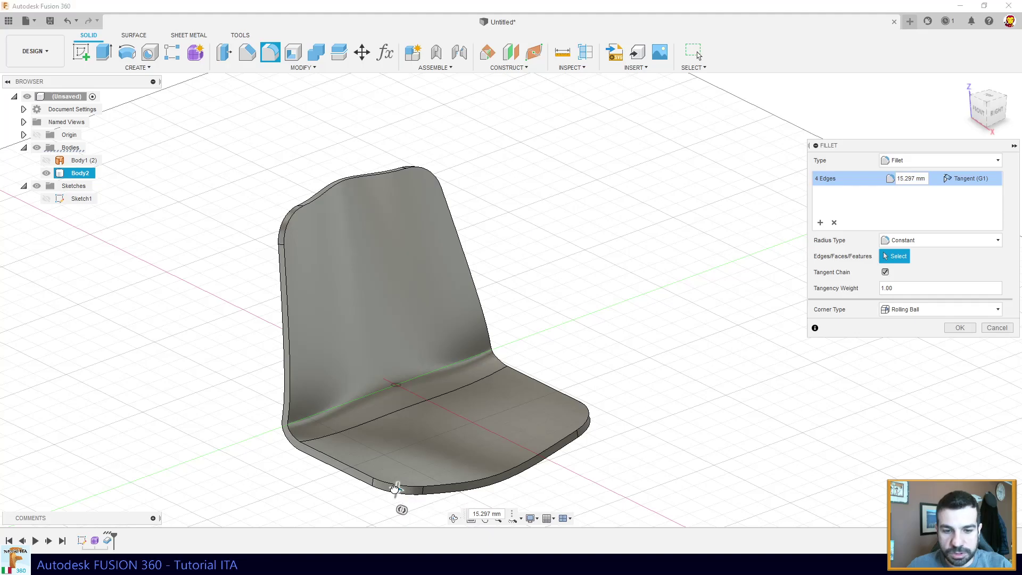
pyautogui.press('Return')
pyautogui.keyDown('shift'); pyautogui.moveTo(394, 488); pyautogui.dragTo(454, 359, button='middle'); pyautogui.keyUp('shift')
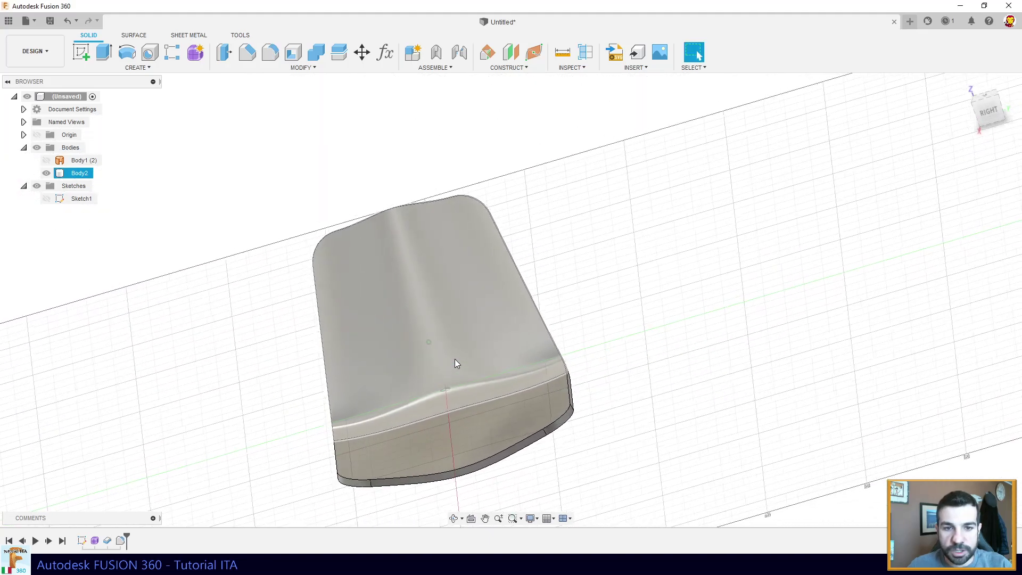
pyautogui.scroll(1, 454, 359)
pyautogui.scroll(2, 454, 358)
pyautogui.scroll(2, 455, 358)
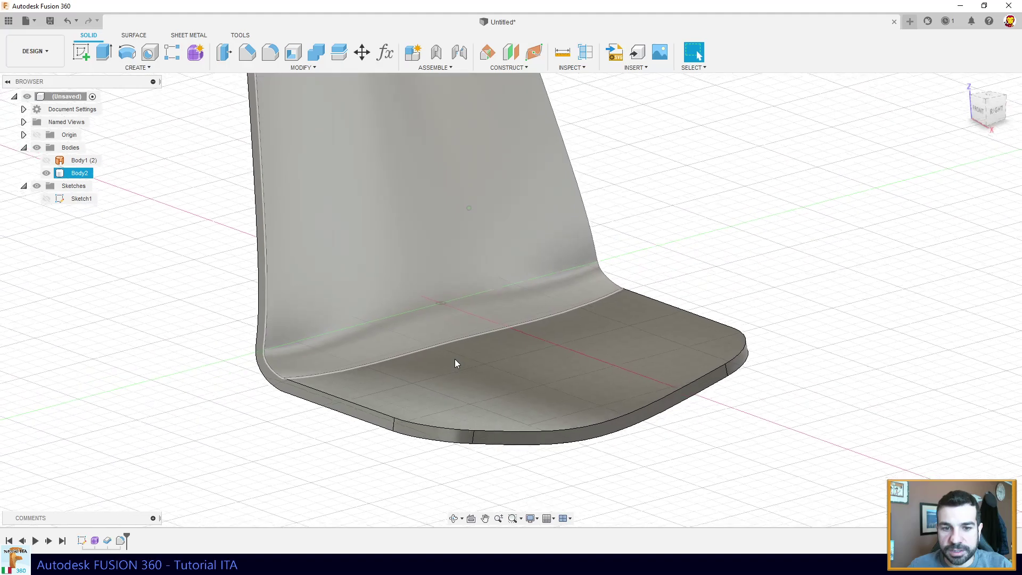
pyautogui.scroll(1, 455, 359)
pyautogui.moveTo(455, 359)
pyautogui.keyDown('shift'); pyautogui.mouseDown(button='middle')
pyautogui.moveTo(468, 229)
pyautogui.moveTo(541, 406)
pyautogui.moveTo(390, 394)
pyautogui.moveTo(430, 353)
pyautogui.moveTo(425, 340)
pyautogui.moveTo(467, 355)
pyautogui.moveTo(565, 356)
pyautogui.moveTo(515, 314)
pyautogui.moveTo(419, 349)
pyautogui.moveTo(448, 312)
pyautogui.moveTo(462, 458)
pyautogui.moveTo(483, 325)
pyautogui.moveTo(509, 381)
pyautogui.moveTo(491, 322)
pyautogui.moveTo(522, 424)
pyautogui.moveTo(477, 468)
pyautogui.moveTo(415, 454)
pyautogui.moveTo(440, 435)
pyautogui.moveTo(327, 241)
pyautogui.moveTo(262, 243)
pyautogui.mouseUp(button='middle'); pyautogui.keyUp('shift')
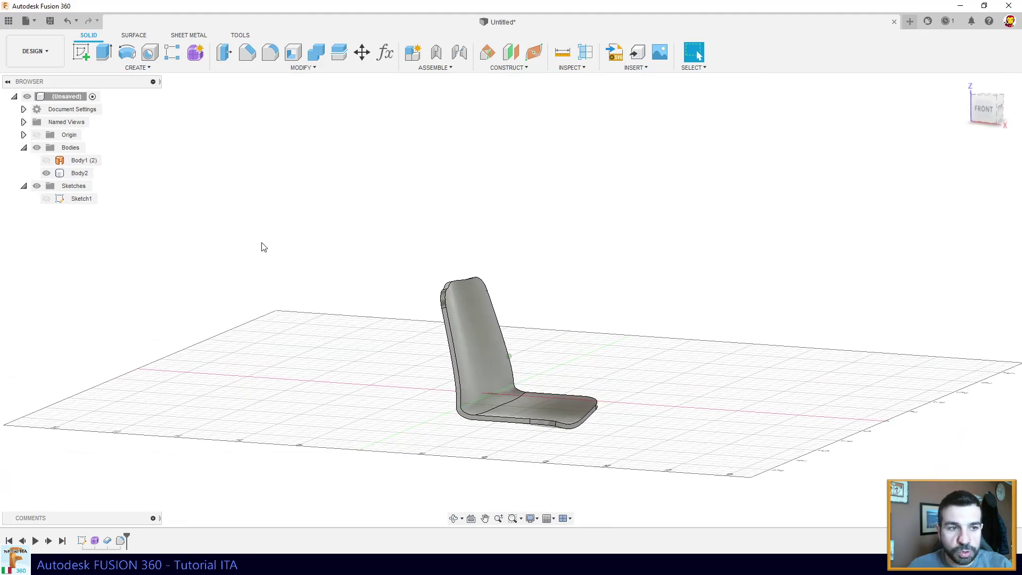
# Move Body2 upward about 70 mm above the ground grid.
pyautogui.click(75, 174)
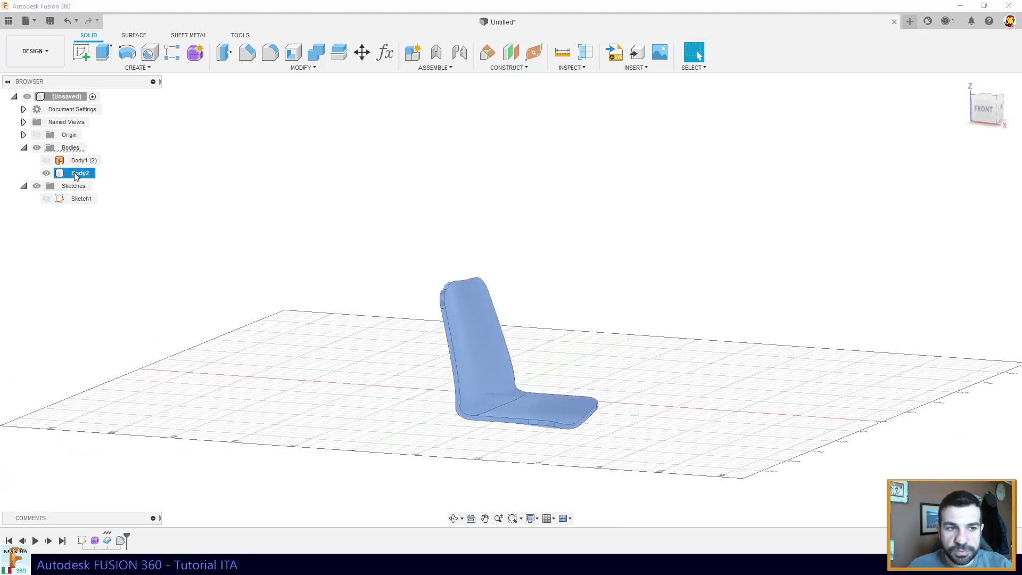
pyautogui.click(368, 57)
pyautogui.moveTo(412, 405); pyautogui.dragTo(413, 333)
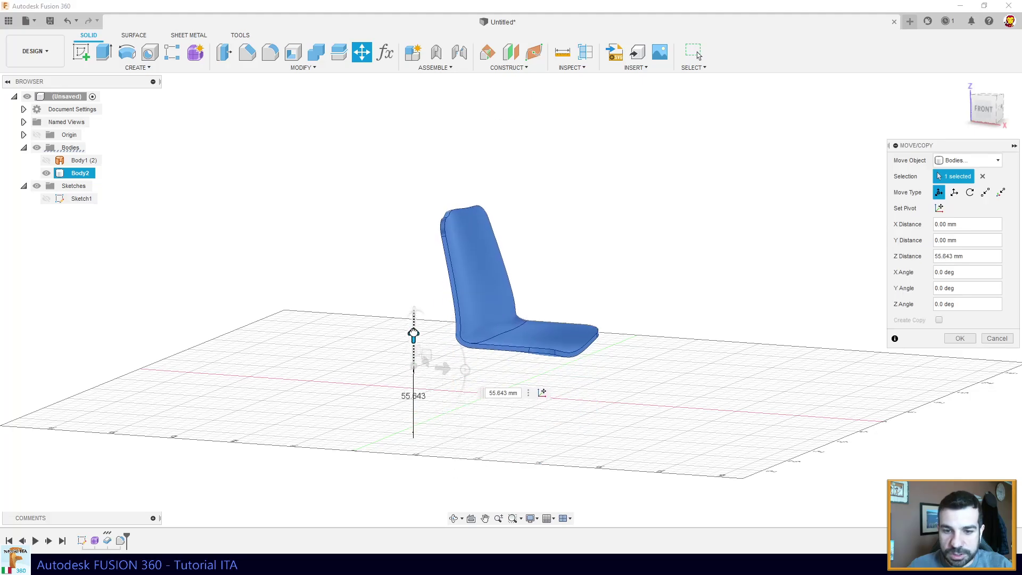
pyautogui.click(983, 109)
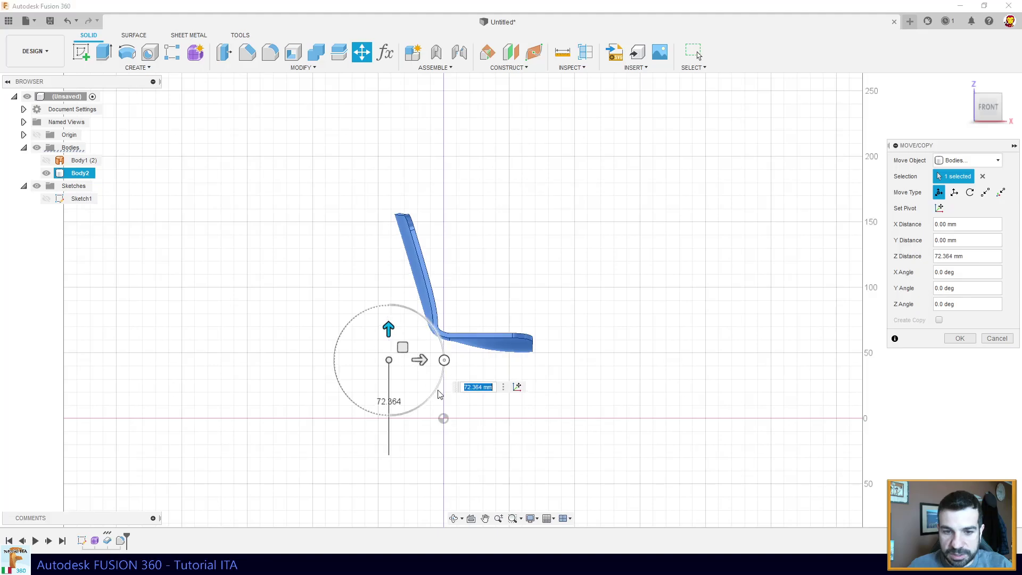
pyautogui.scroll(1, 438, 394)
pyautogui.scroll(1, 439, 393)
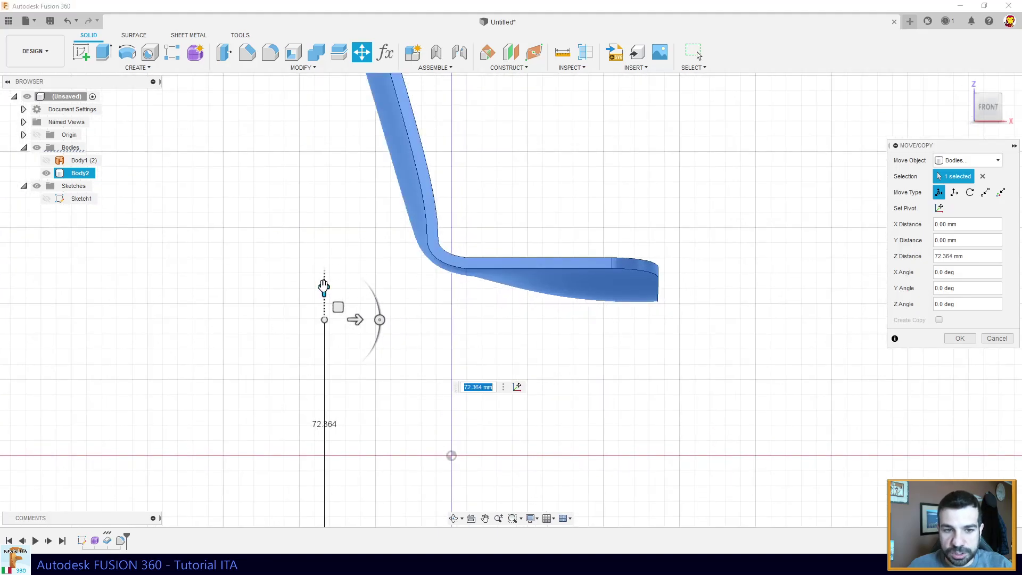
pyautogui.moveTo(323, 286); pyautogui.dragTo(323, 305)
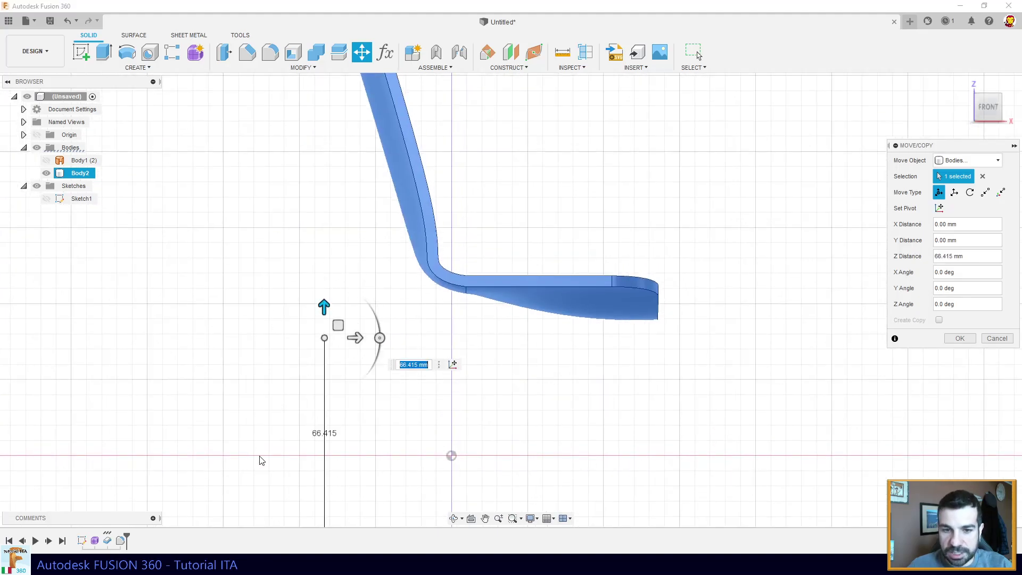
pyautogui.moveTo(323, 306); pyautogui.dragTo(323, 295)
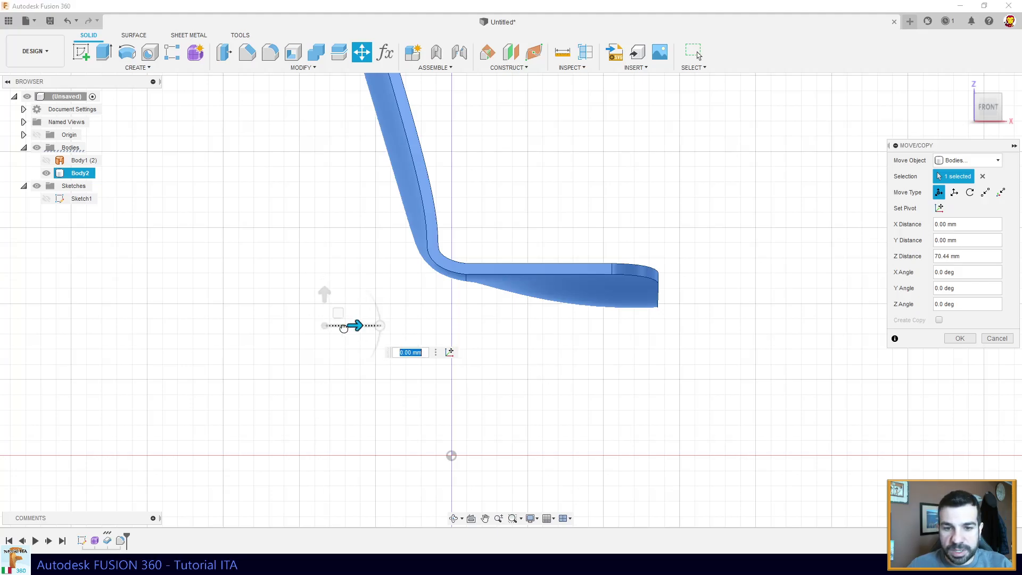
# Slide the chair body -31.672 mm along X and confirm the move.
pyautogui.moveTo(343, 328); pyautogui.dragTo(264, 318)
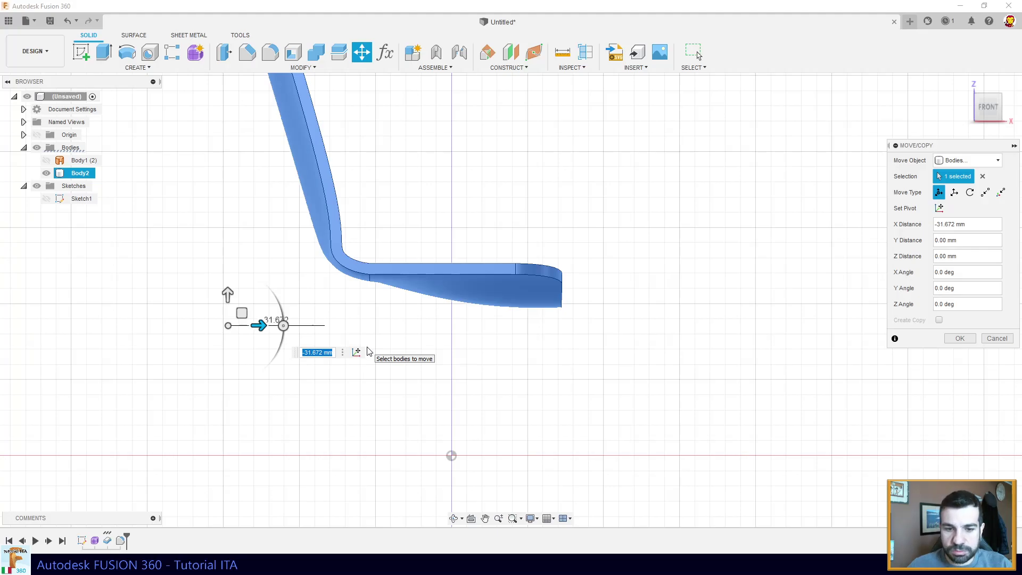
pyautogui.press('Return')
pyautogui.keyDown('shift'); pyautogui.moveTo(446, 324); pyautogui.dragTo(445, 324, button='middle'); pyautogui.keyUp('shift')
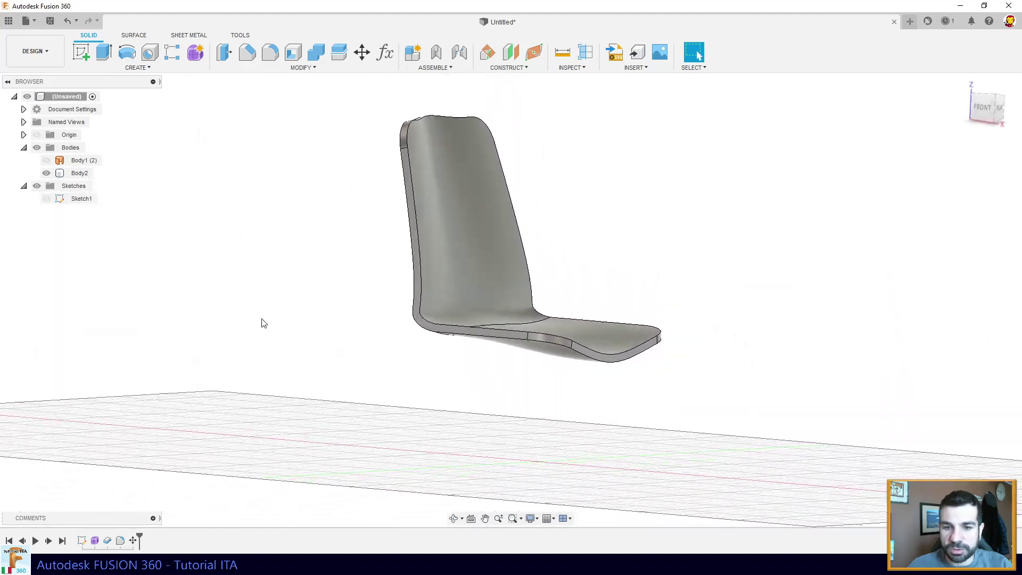
# Inspect the chair shell from the bottom view, then begin a new sketch.
pyautogui.scroll(1, 261, 322)
pyautogui.scroll(-3, 262, 322)
pyautogui.keyDown('shift'); pyautogui.moveTo(261, 323); pyautogui.dragTo(261, 322, button='middle'); pyautogui.keyUp('shift')
pyautogui.click(989, 110)
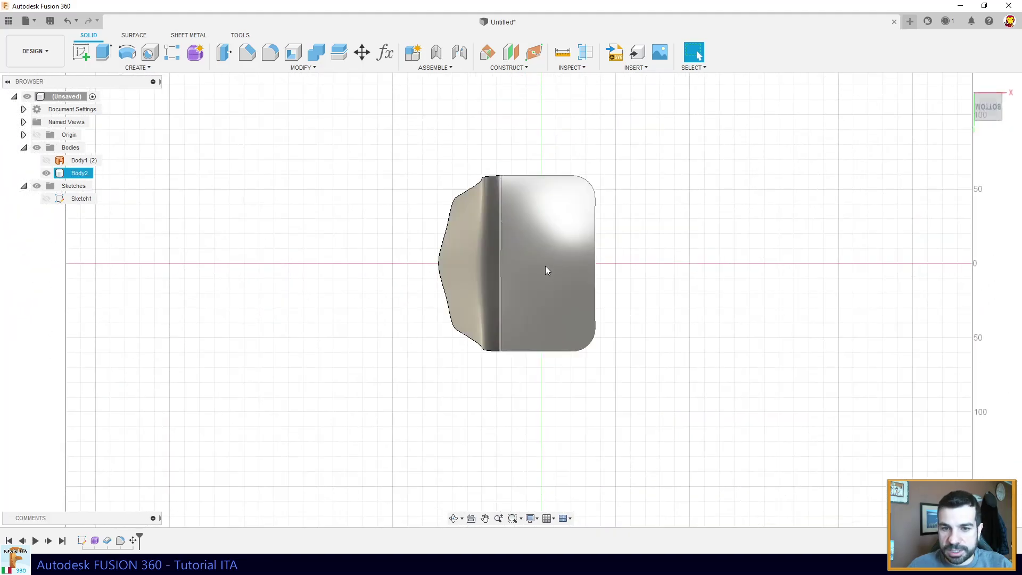
pyautogui.scroll(3, 542, 263)
pyautogui.scroll(2, 541, 263)
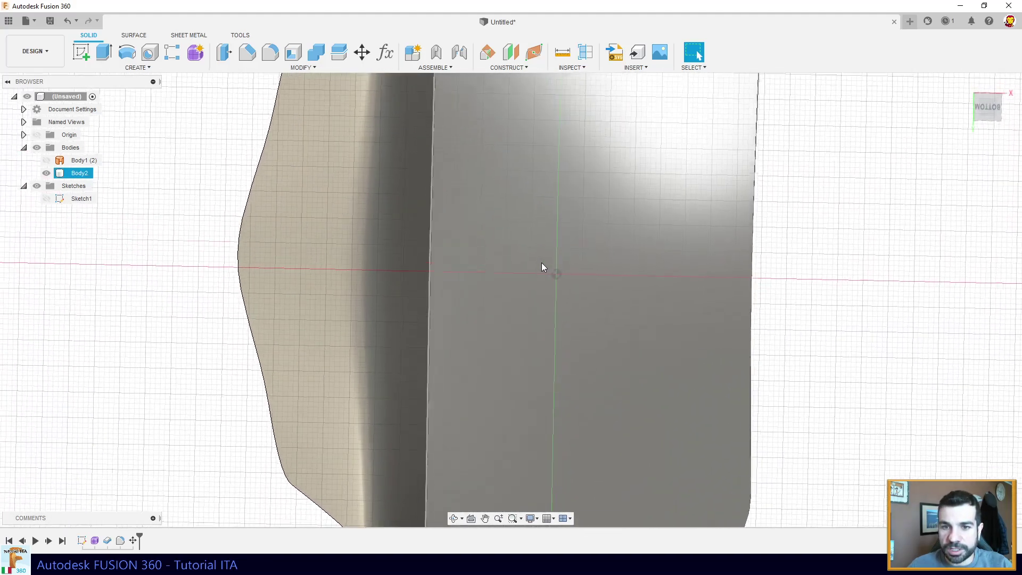
pyautogui.moveTo(541, 263)
pyautogui.keyDown('shift'); pyautogui.mouseDown(button='middle')
pyautogui.moveTo(548, 346)
pyautogui.moveTo(514, 325)
pyautogui.moveTo(532, 324)
pyautogui.moveTo(217, 303)
pyautogui.mouseUp(button='middle'); pyautogui.keyUp('shift')
pyautogui.scroll(-2, 535, 324)
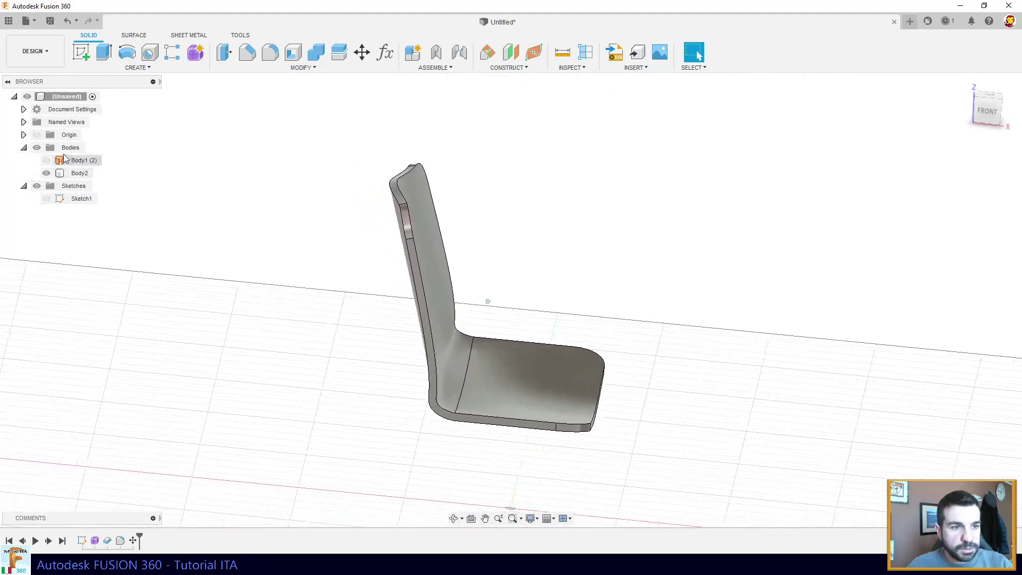
pyautogui.click(75, 56)
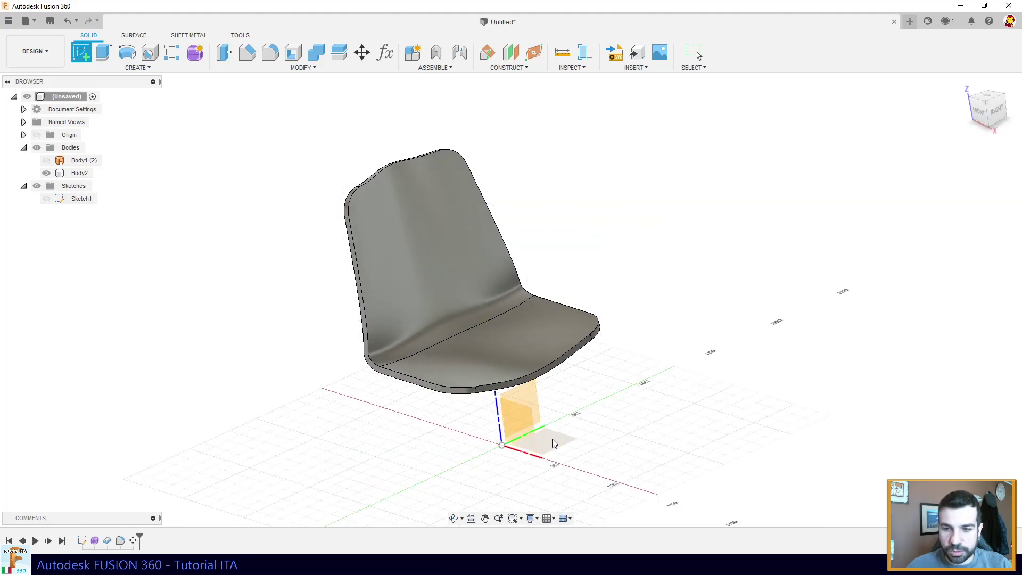
# On the XY ground plane, sketch an origin-centred ellipse below the seat and finish Sketch2.
pyautogui.click(553, 443)
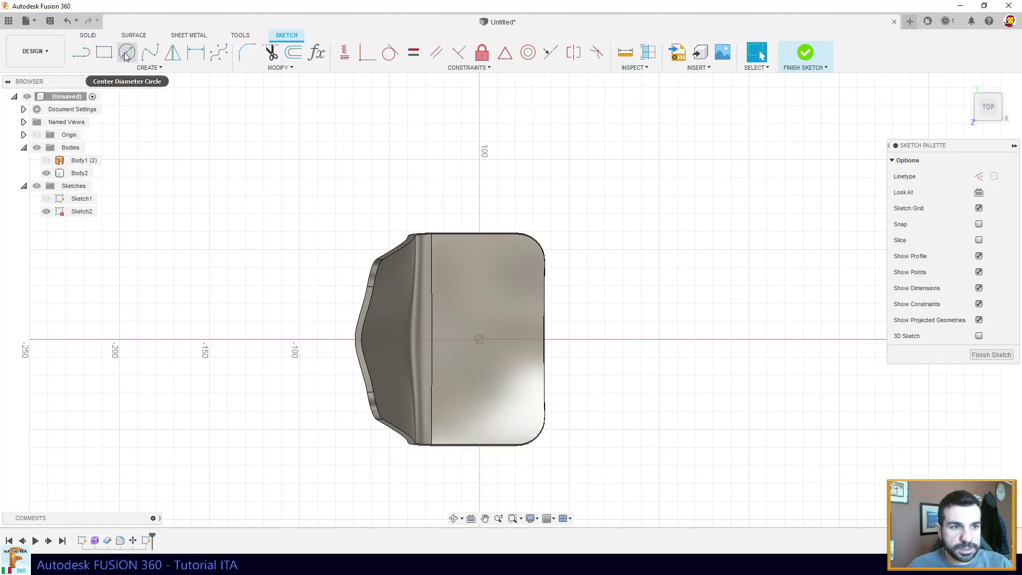
pyautogui.keyDown('shift'); pyautogui.moveTo(449, 429); pyautogui.dragTo(450, 432, button='middle'); pyautogui.keyUp('shift')
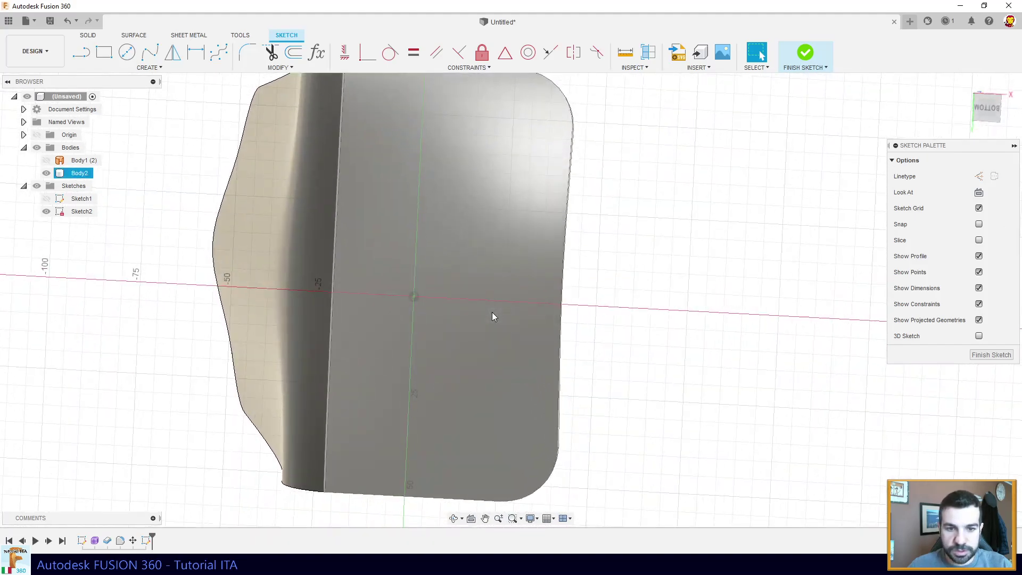
pyautogui.click(149, 68)
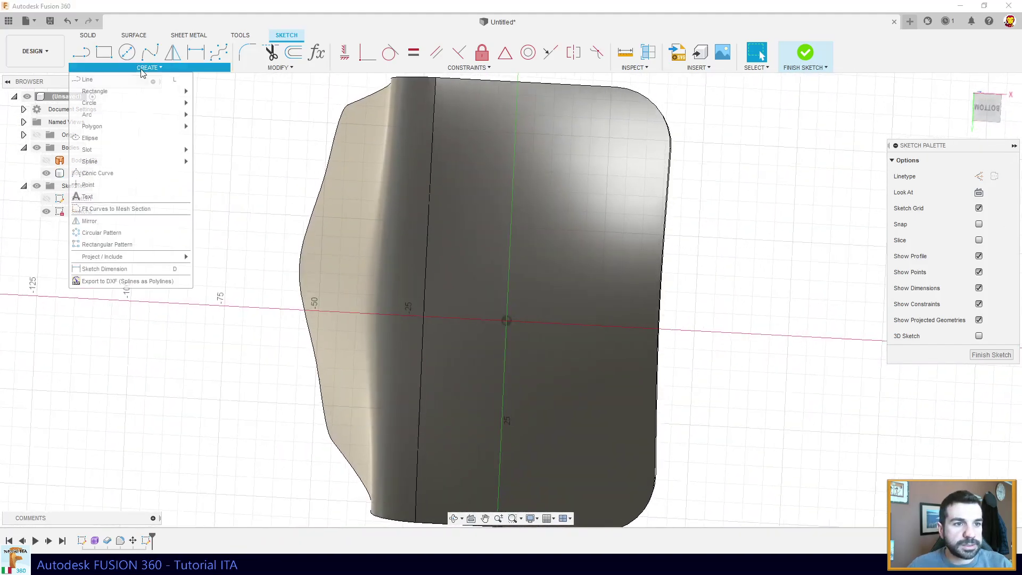
pyautogui.press('Escape')
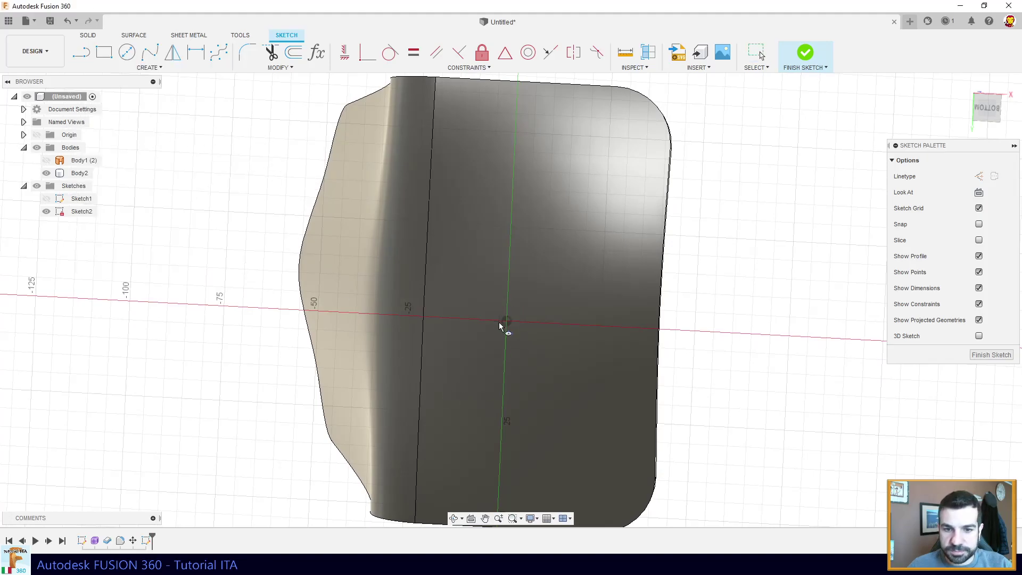
pyautogui.click(506, 320)
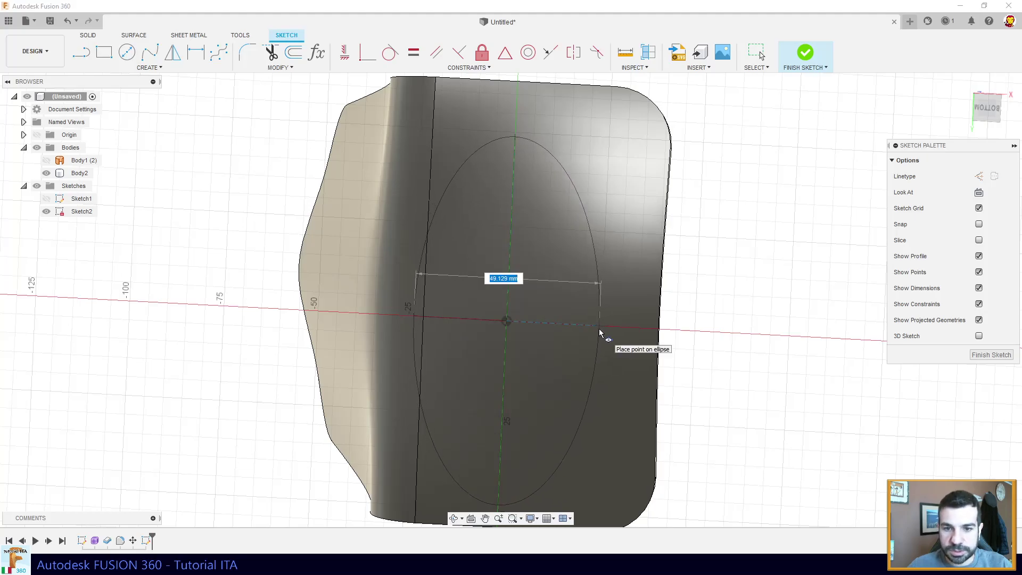
pyautogui.click(599, 332)
pyautogui.scroll(-1, 493, 377)
pyautogui.scroll(2, 495, 377)
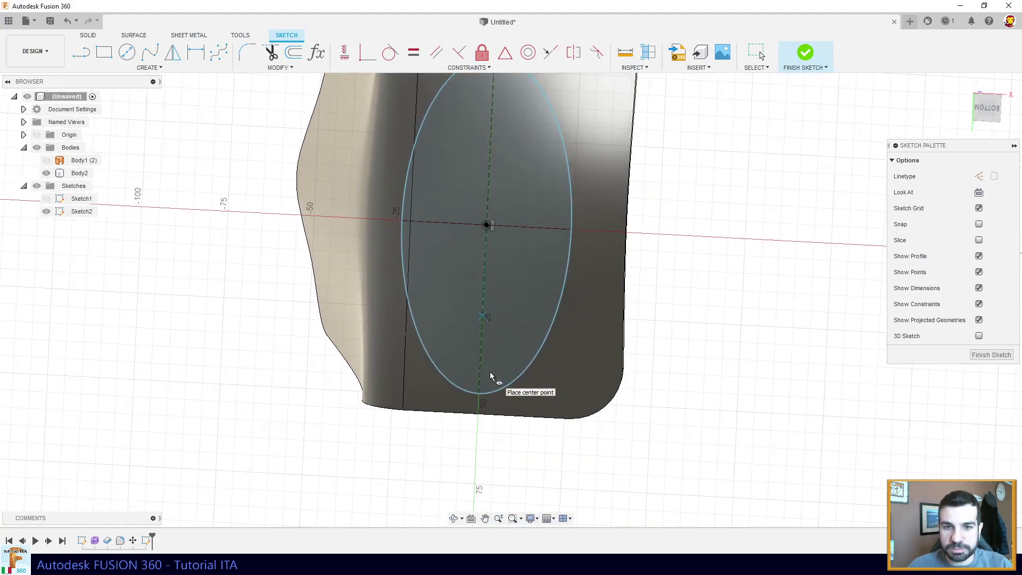
pyautogui.scroll(-2, 479, 359)
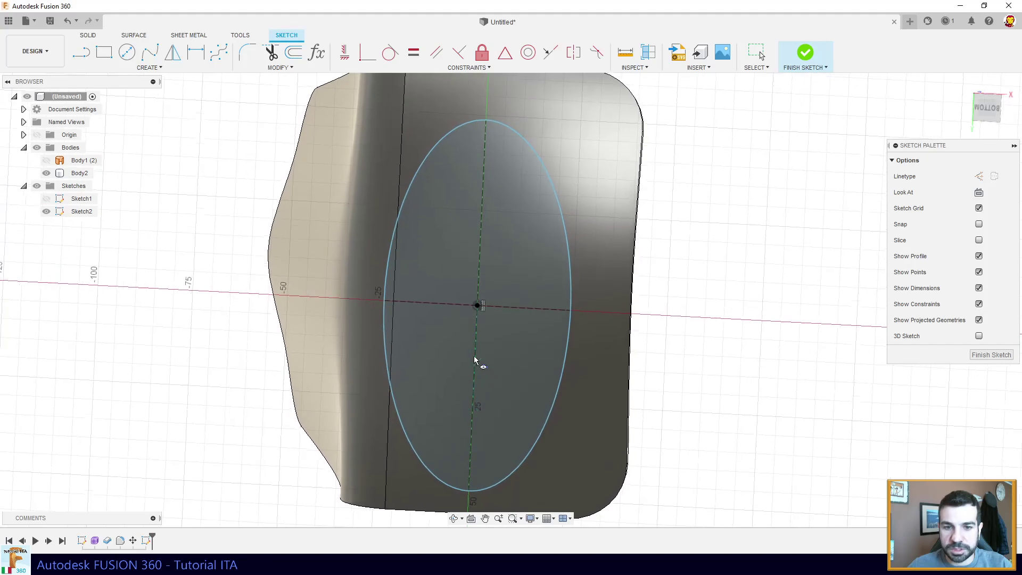
pyautogui.click(806, 53)
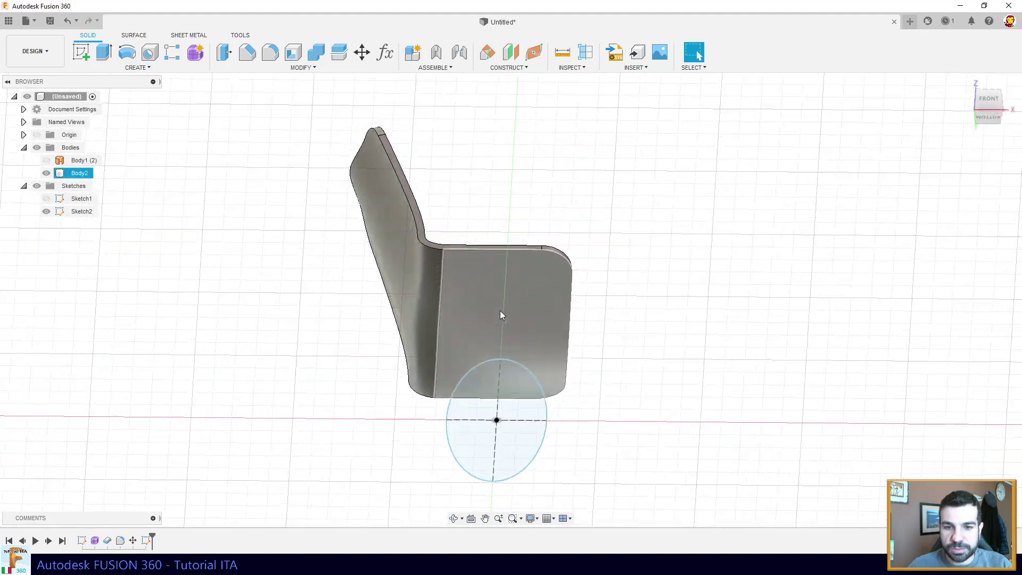
pyautogui.moveTo(482, 300)
pyautogui.keyDown('shift'); pyautogui.mouseDown(button='middle')
pyautogui.moveTo(495, 398)
pyautogui.moveTo(495, 319)
pyautogui.moveTo(500, 375)
pyautogui.mouseUp(button='middle'); pyautogui.keyUp('shift')
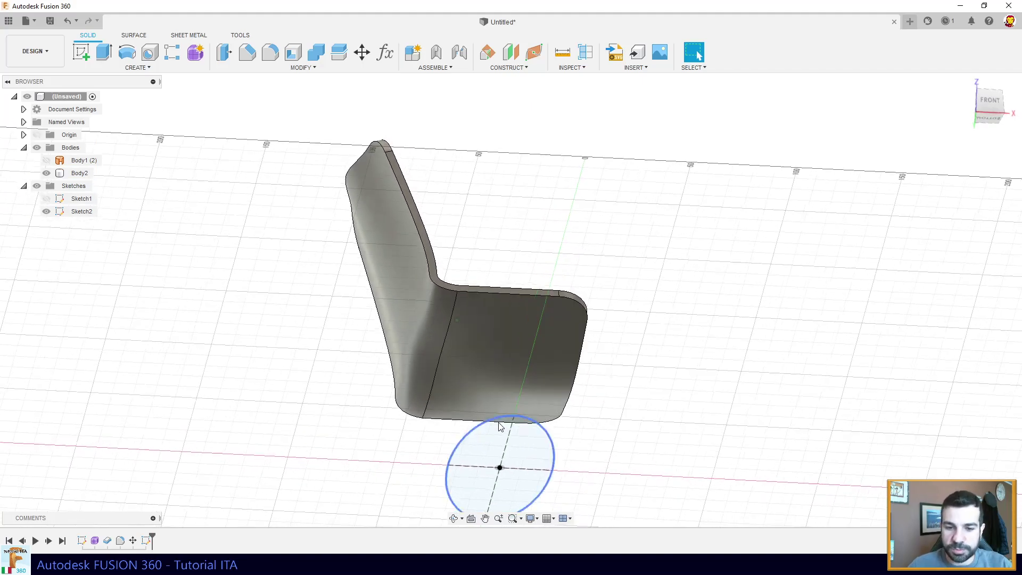
pyautogui.click(491, 445)
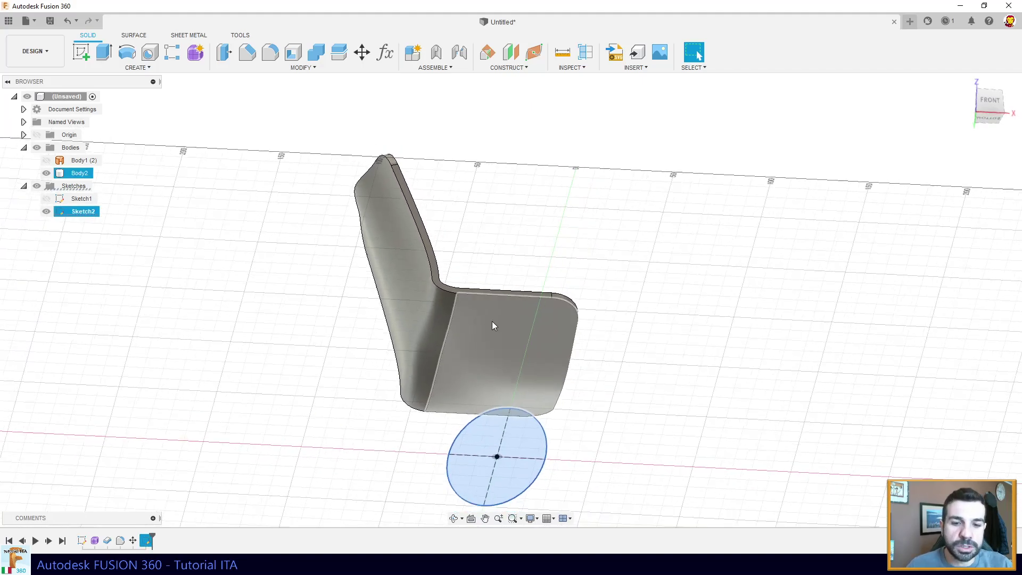
pyautogui.moveTo(491, 321)
pyautogui.keyDown('shift'); pyautogui.mouseDown(button='middle')
pyautogui.moveTo(466, 326)
pyautogui.moveTo(635, 350)
pyautogui.moveTo(603, 361)
pyautogui.moveTo(530, 350)
pyautogui.moveTo(514, 368)
pyautogui.moveTo(481, 376)
pyautogui.moveTo(480, 356)
pyautogui.moveTo(465, 397)
pyautogui.mouseUp(button='middle'); pyautogui.keyUp('shift')
pyautogui.scroll(2, 480, 377)
pyautogui.scroll(3, 497, 372)
pyautogui.click(484, 357)
pyautogui.scroll(-3, 463, 397)
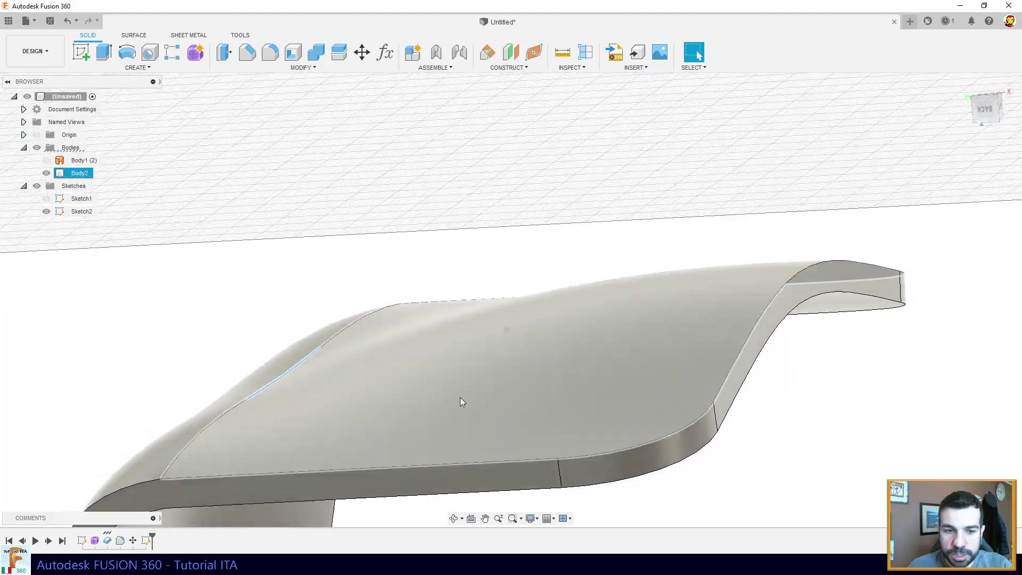
pyautogui.scroll(-3, 450, 397)
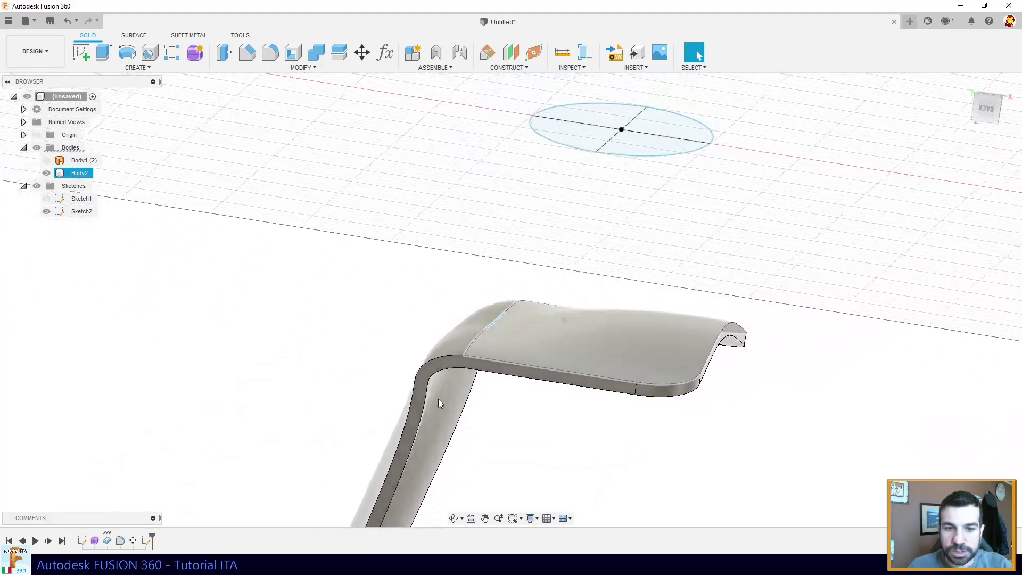
# Reopen the T-spline form and select Body1 for editing.
pyautogui.doubleClick(93, 540)
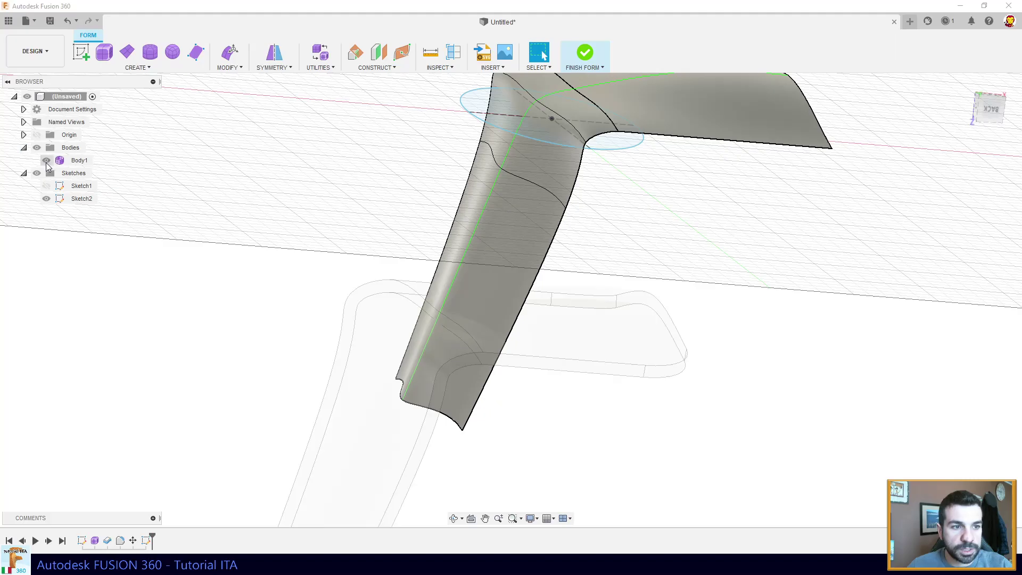
pyautogui.click(63, 160)
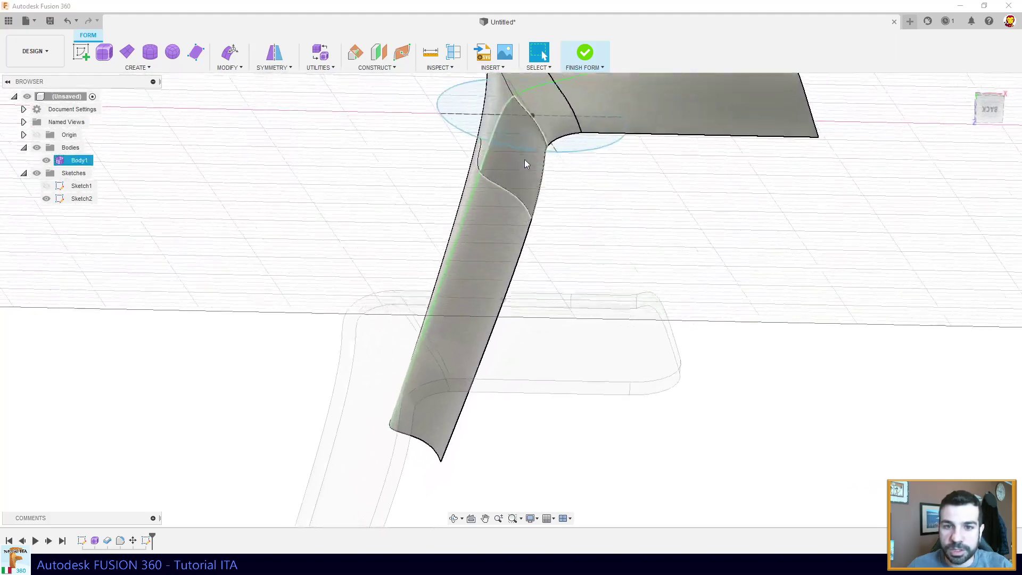
pyautogui.scroll(3, 525, 158)
pyautogui.scroll(3, 503, 266)
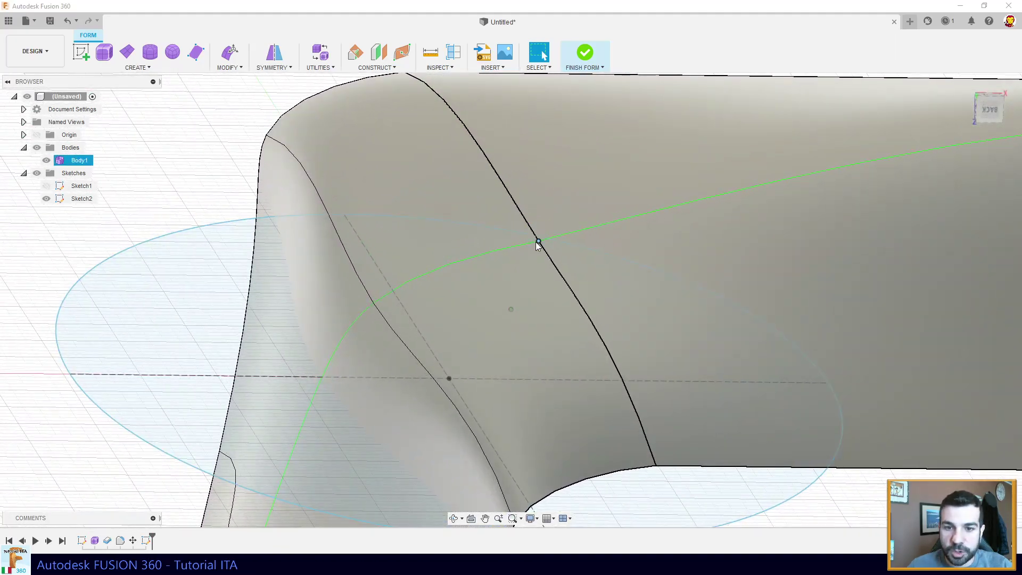
pyautogui.scroll(-3, 538, 243)
pyautogui.moveTo(538, 244)
pyautogui.keyDown('shift'); pyautogui.mouseDown(button='middle')
pyautogui.moveTo(597, 270)
pyautogui.moveTo(592, 308)
pyautogui.moveTo(567, 319)
pyautogui.moveTo(553, 298)
pyautogui.mouseUp(button='middle'); pyautogui.keyUp('shift')
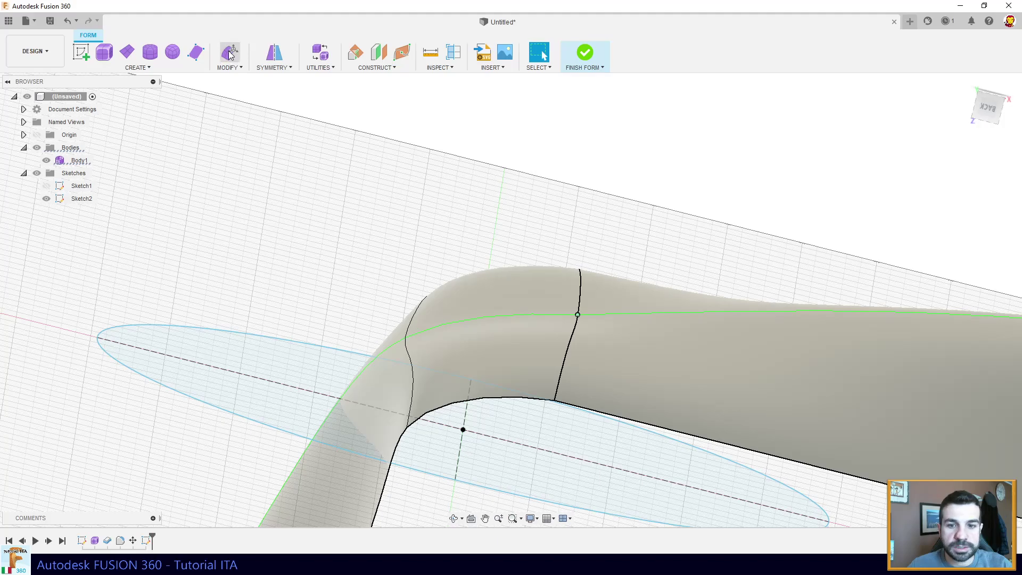
# Pull the bend vertex and its tangency handle about 2.678 mm, then accept the form edit.
pyautogui.click(230, 53)
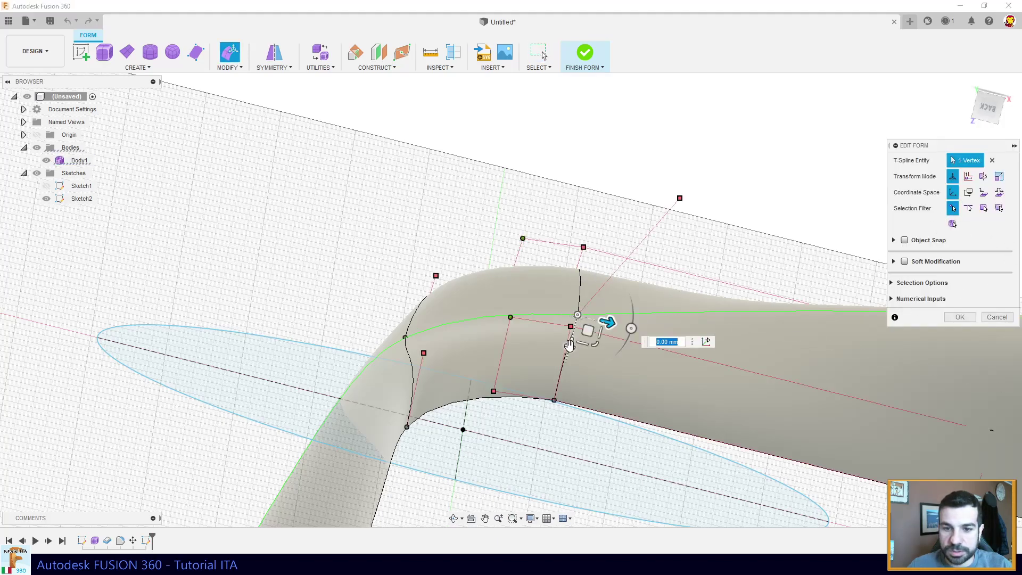
pyautogui.moveTo(569, 344); pyautogui.dragTo(572, 332)
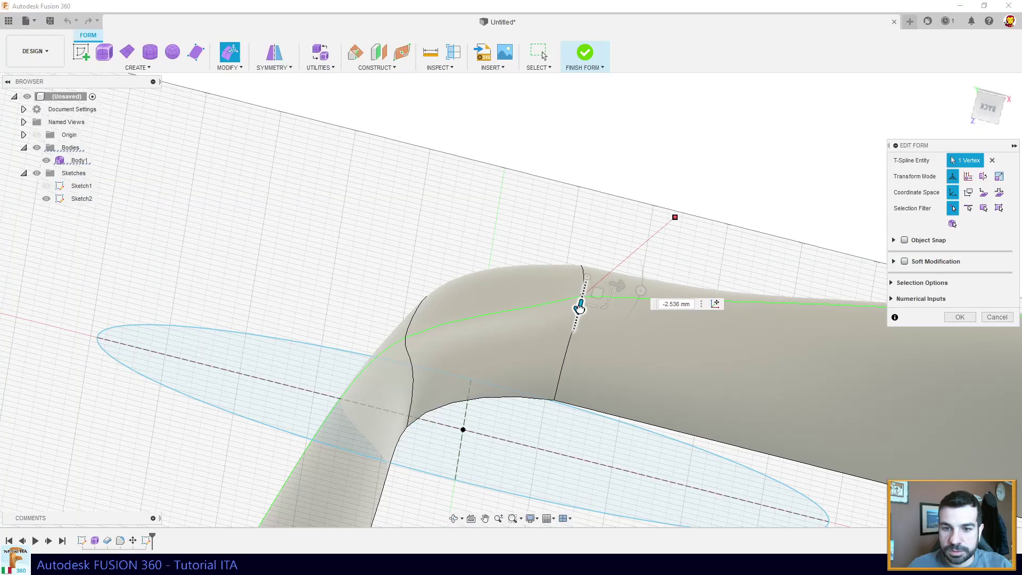
pyautogui.moveTo(576, 314)
pyautogui.keyDown('shift'); pyautogui.mouseDown(button='middle')
pyautogui.moveTo(572, 329)
pyautogui.moveTo(551, 306)
pyautogui.moveTo(557, 320)
pyautogui.moveTo(653, 207)
pyautogui.mouseUp(button='middle'); pyautogui.keyUp('shift')
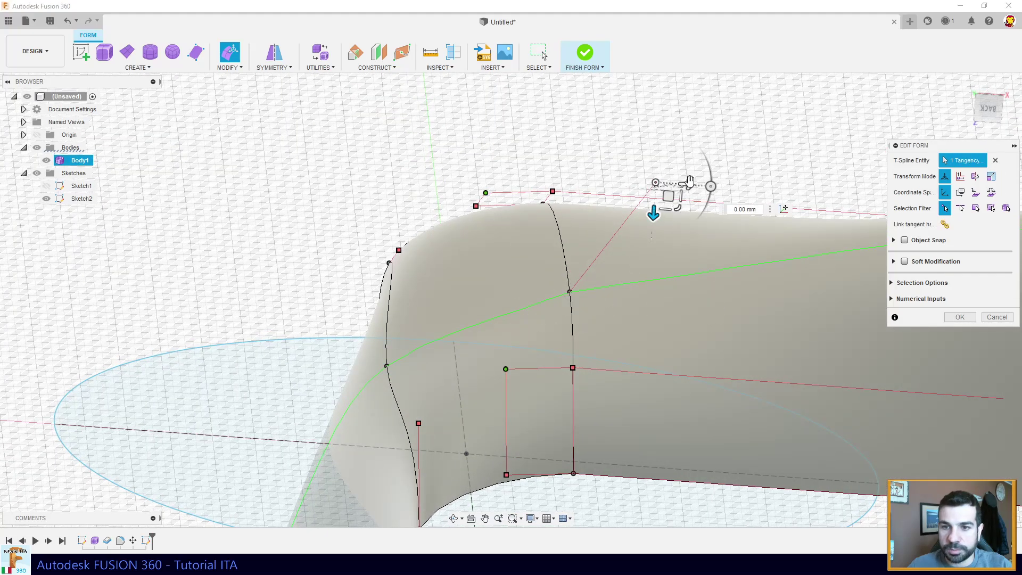
pyautogui.moveTo(698, 217); pyautogui.dragTo(705, 242)
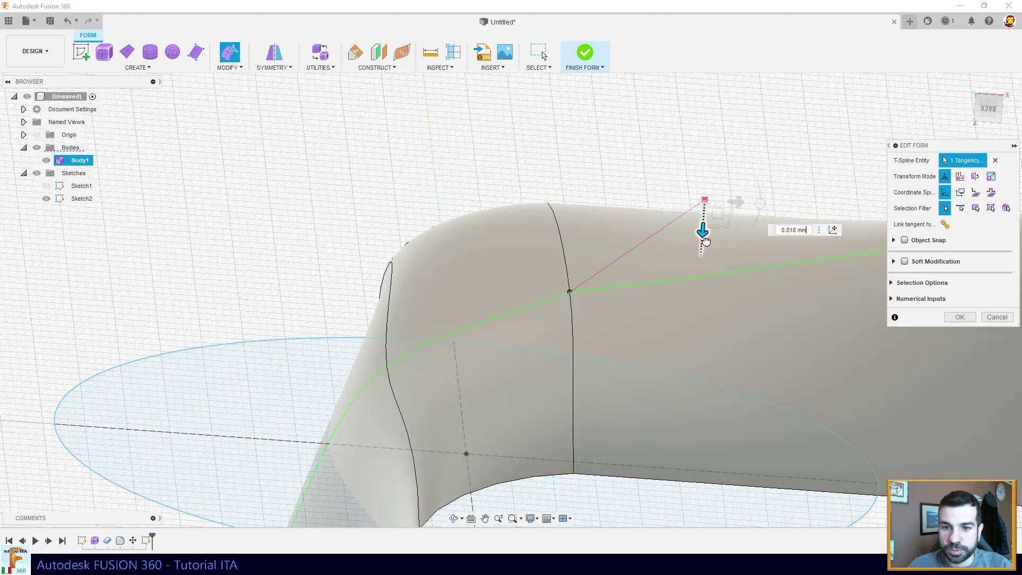
pyautogui.moveTo(701, 262)
pyautogui.keyDown('shift'); pyautogui.mouseDown(button='middle')
pyautogui.moveTo(587, 318)
pyautogui.moveTo(542, 320)
pyautogui.moveTo(677, 321)
pyautogui.mouseUp(button='middle'); pyautogui.keyUp('shift')
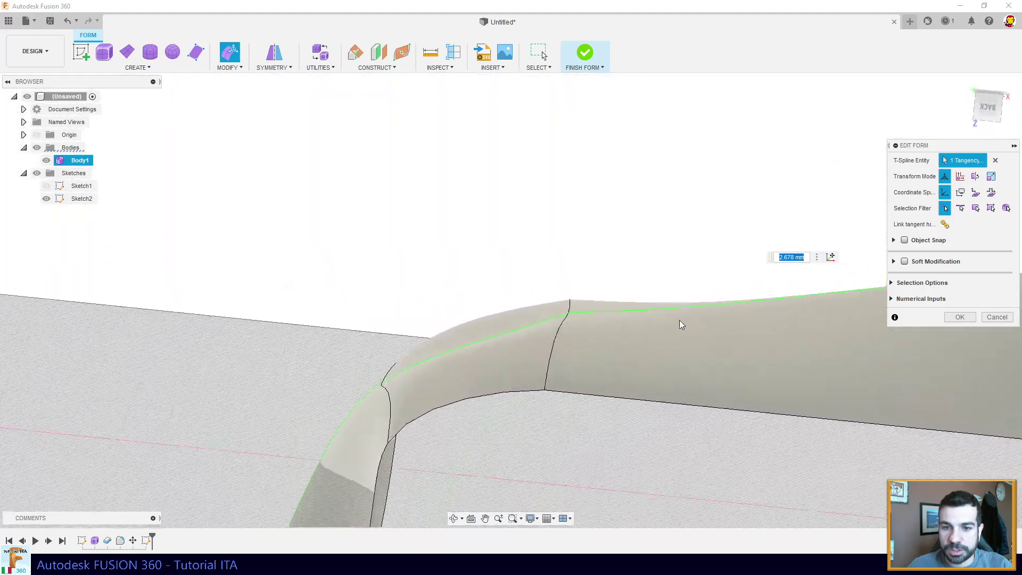
pyautogui.click(959, 317)
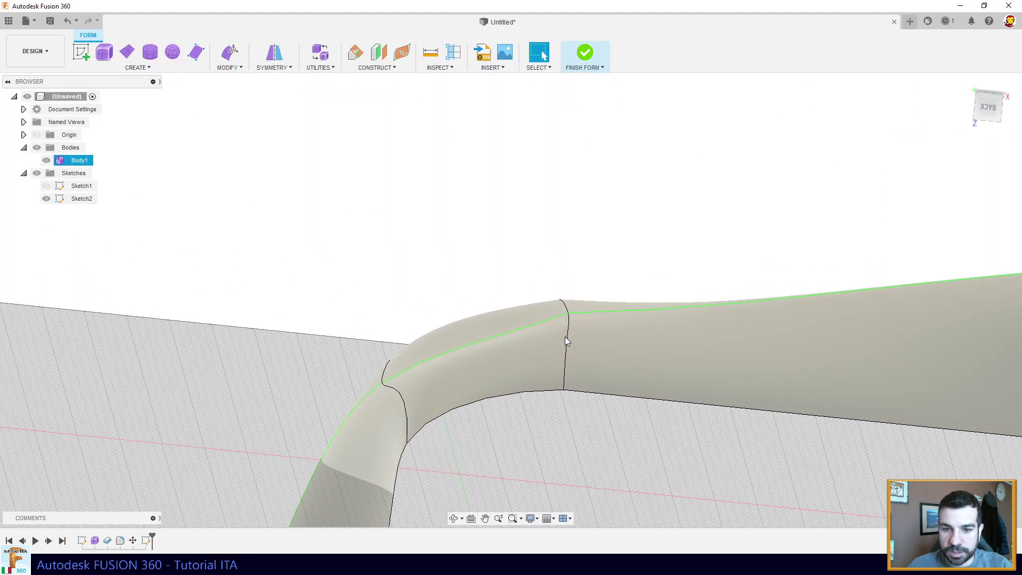
pyautogui.keyDown('shift'); pyautogui.moveTo(568, 326); pyautogui.dragTo(544, 332, button='middle'); pyautogui.keyUp('shift')
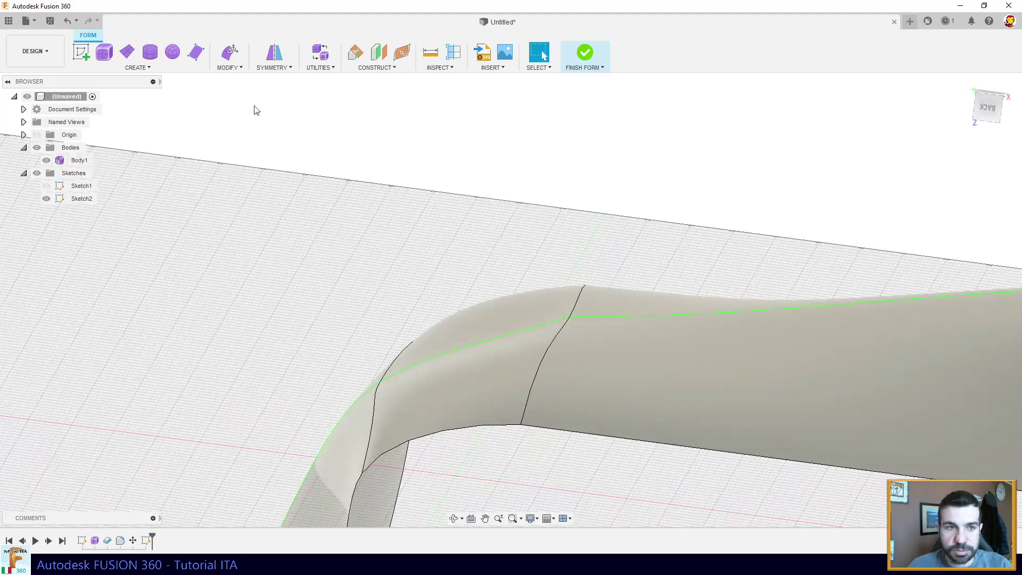
pyautogui.click(242, 69)
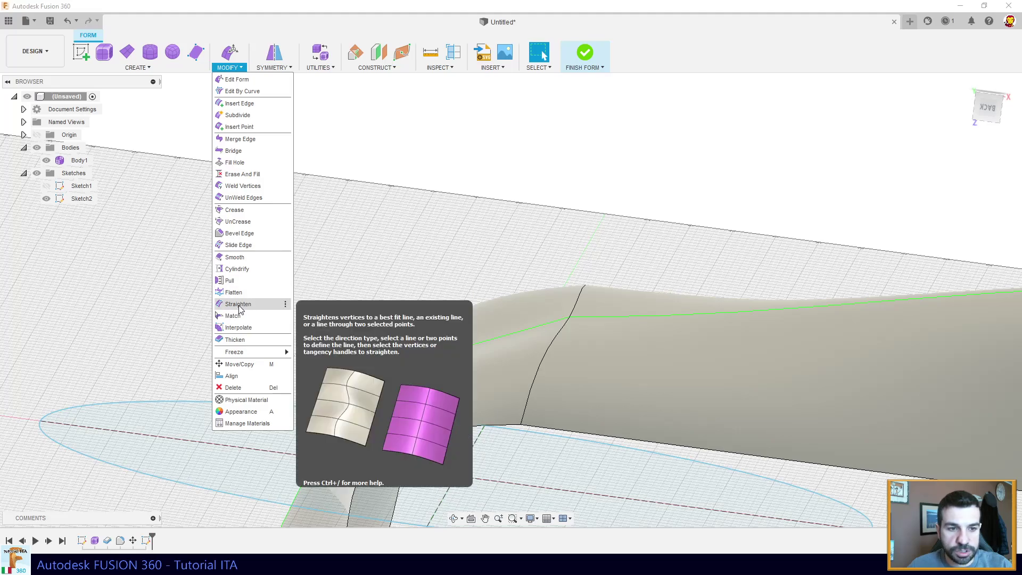
# UnCrease the edge running across the seat-to-back bend and inspect the smoothed surface.
pyautogui.click(237, 221)
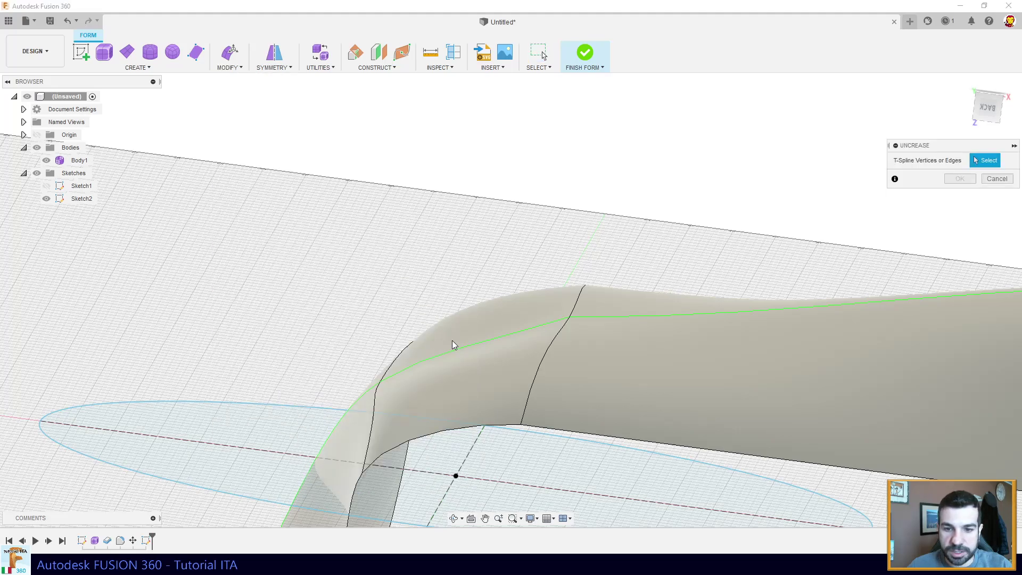
pyautogui.click(546, 354)
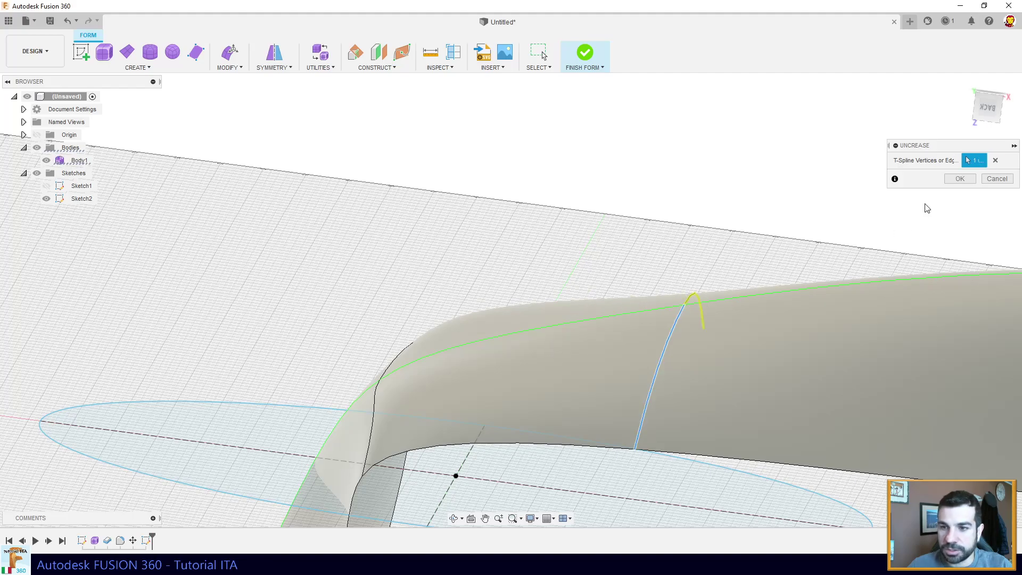
pyautogui.keyDown('shift'); pyautogui.moveTo(600, 394); pyautogui.dragTo(609, 400, button='middle'); pyautogui.keyUp('shift')
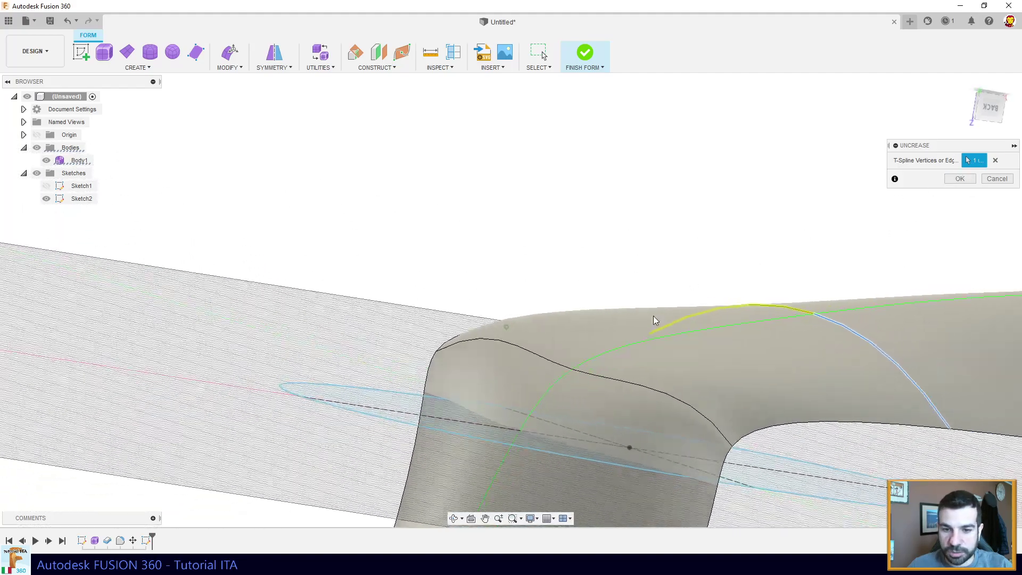
pyautogui.click(959, 179)
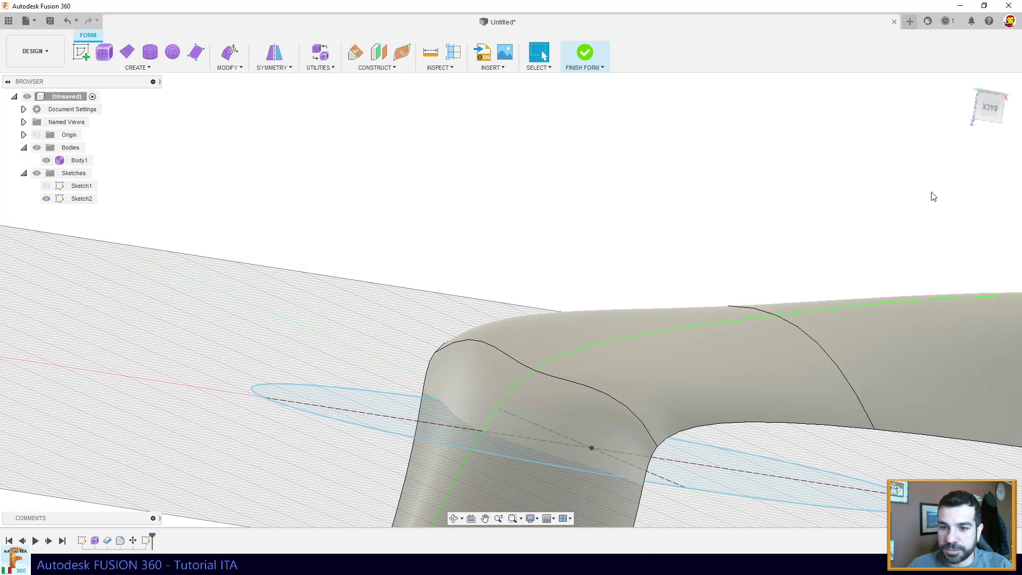
pyautogui.moveTo(930, 196)
pyautogui.keyDown('shift'); pyautogui.mouseDown(button='middle')
pyautogui.moveTo(734, 280)
pyautogui.moveTo(698, 333)
pyautogui.moveTo(550, 346)
pyautogui.moveTo(627, 368)
pyautogui.moveTo(401, 302)
pyautogui.mouseUp(button='middle'); pyautogui.keyUp('shift')
pyautogui.scroll(-2, 402, 306)
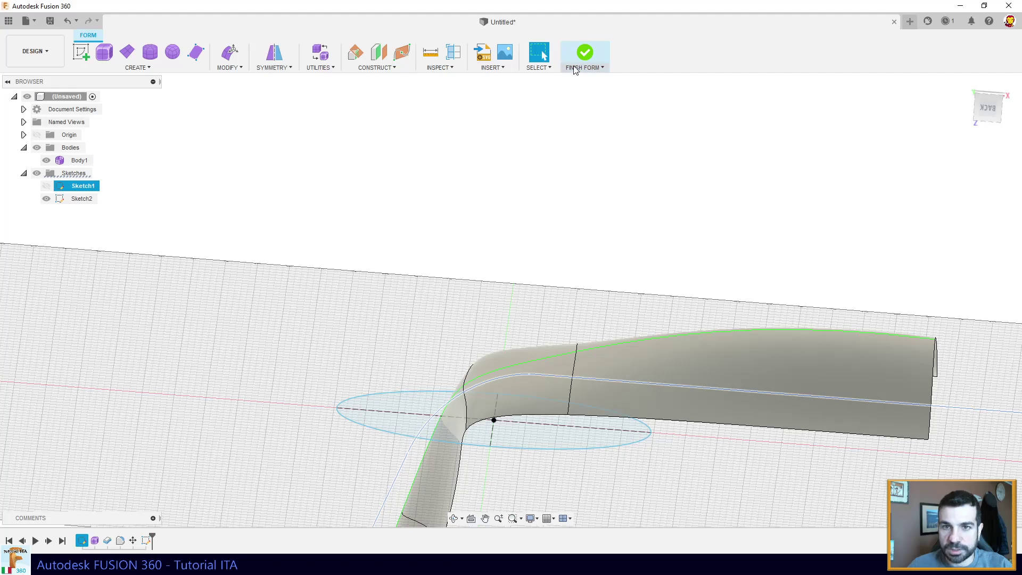
pyautogui.doubleClick(79, 541)
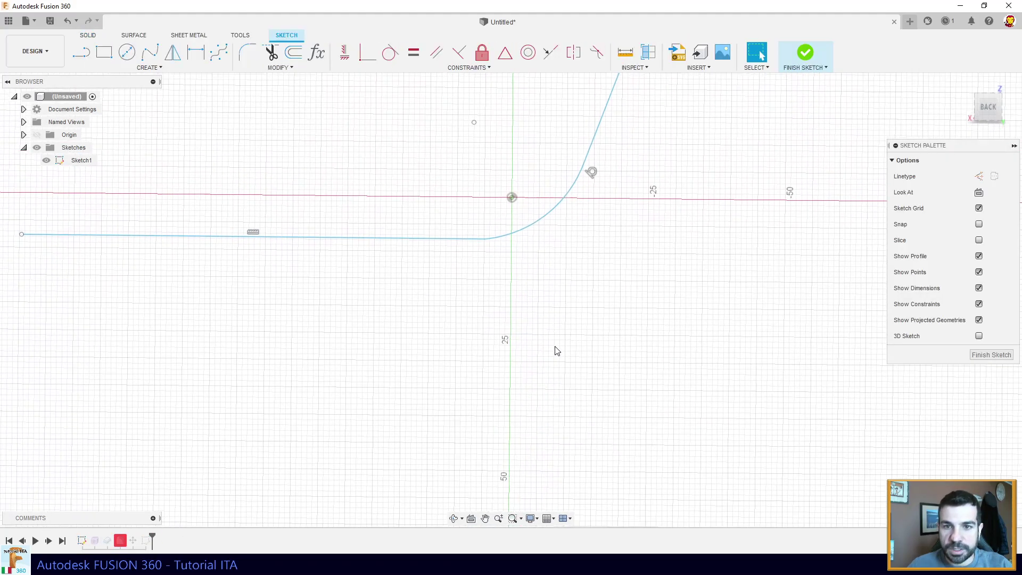
pyautogui.click(469, 364)
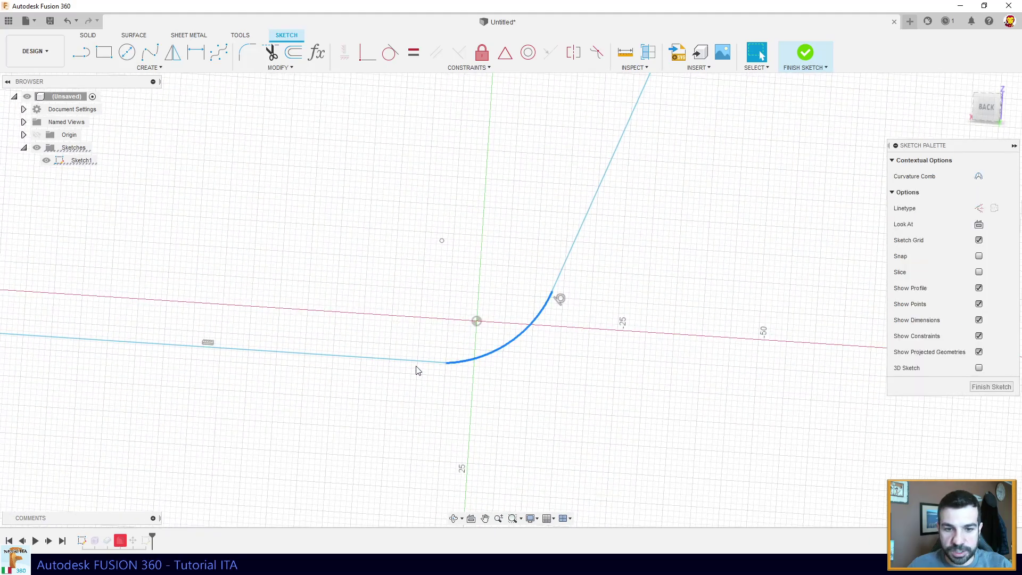
pyautogui.click(434, 369)
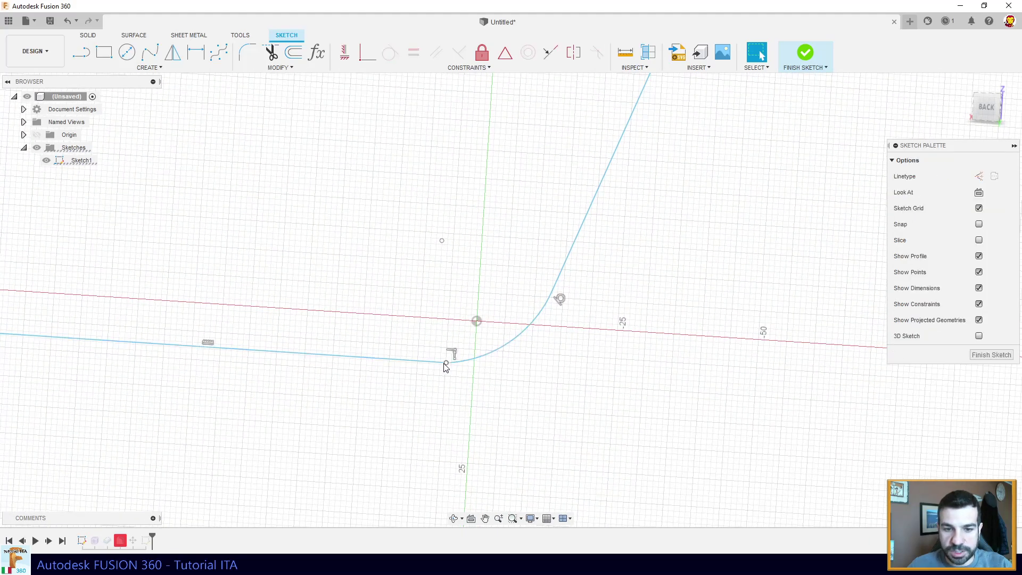
pyautogui.scroll(-3, 441, 375)
pyautogui.click(440, 371)
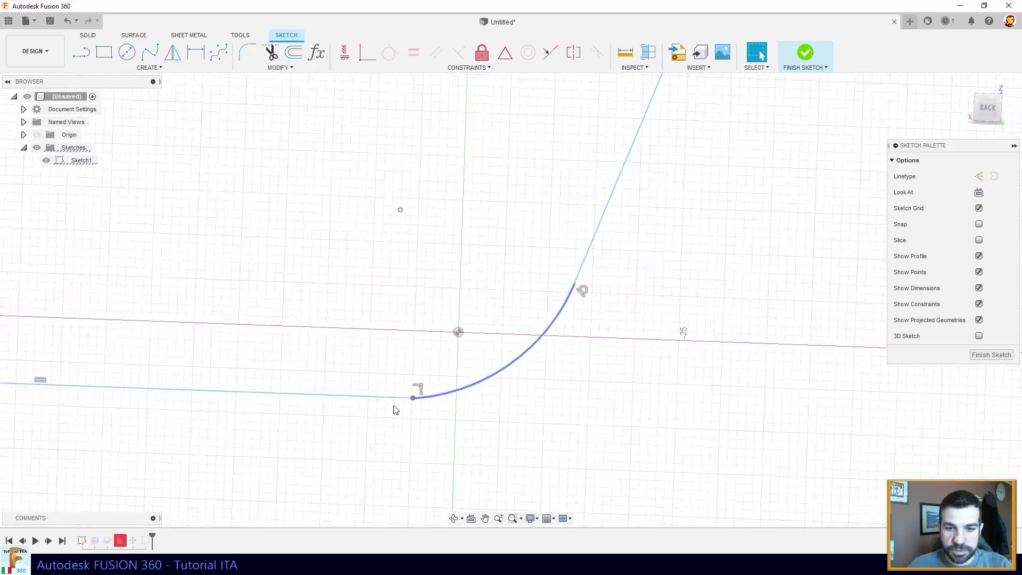
pyautogui.scroll(-2, 539, 262)
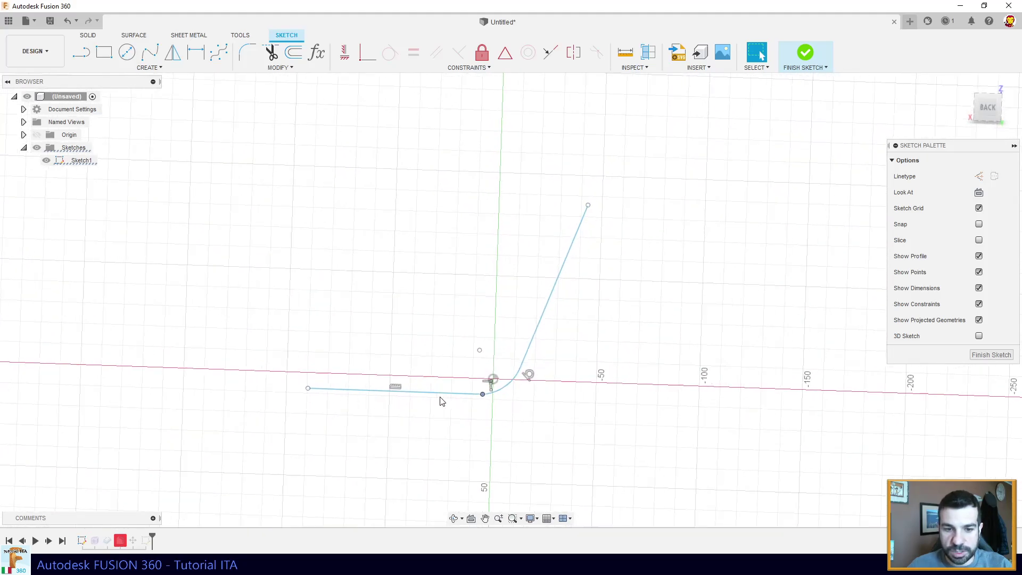
pyautogui.scroll(4, 436, 400)
pyautogui.scroll(3, 426, 397)
pyautogui.scroll(2, 409, 393)
pyautogui.scroll(2, 402, 392)
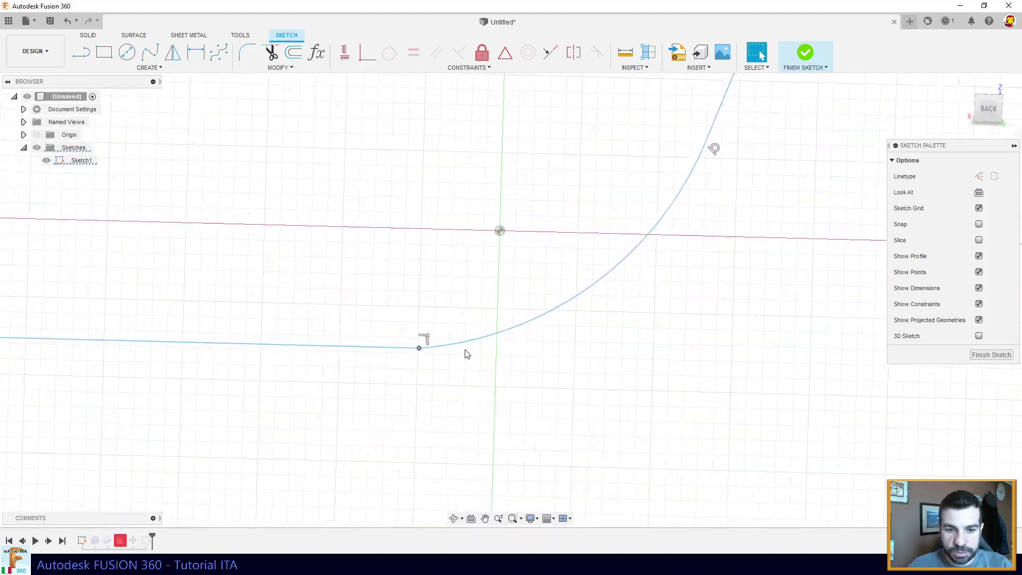
pyautogui.scroll(1, 430, 356)
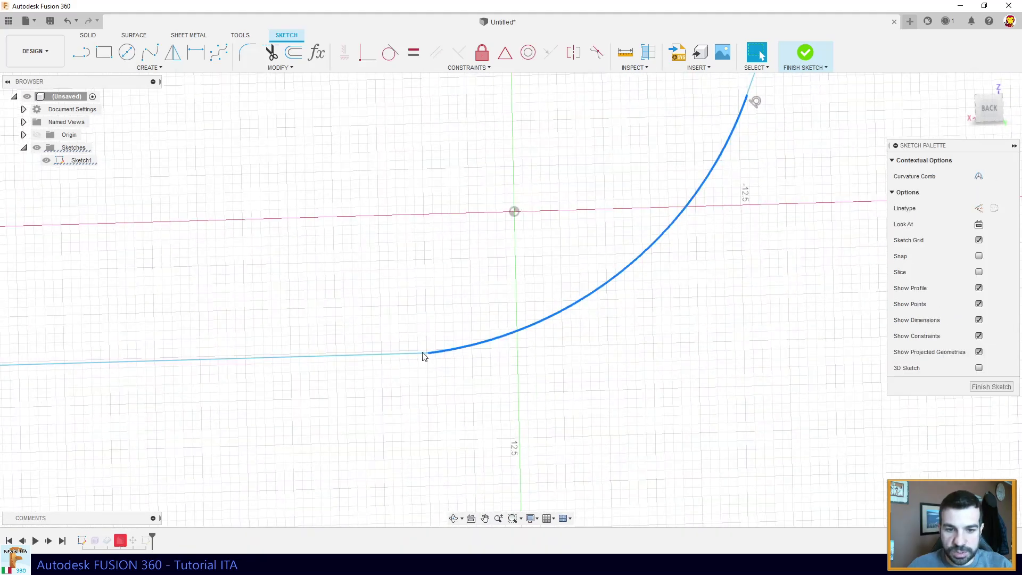
pyautogui.click(420, 354)
pyautogui.moveTo(429, 360)
pyautogui.keyDown('shift'); pyautogui.mouseDown(button='middle')
pyautogui.moveTo(420, 425)
pyautogui.moveTo(342, 412)
pyautogui.mouseUp(button='middle'); pyautogui.keyUp('shift')
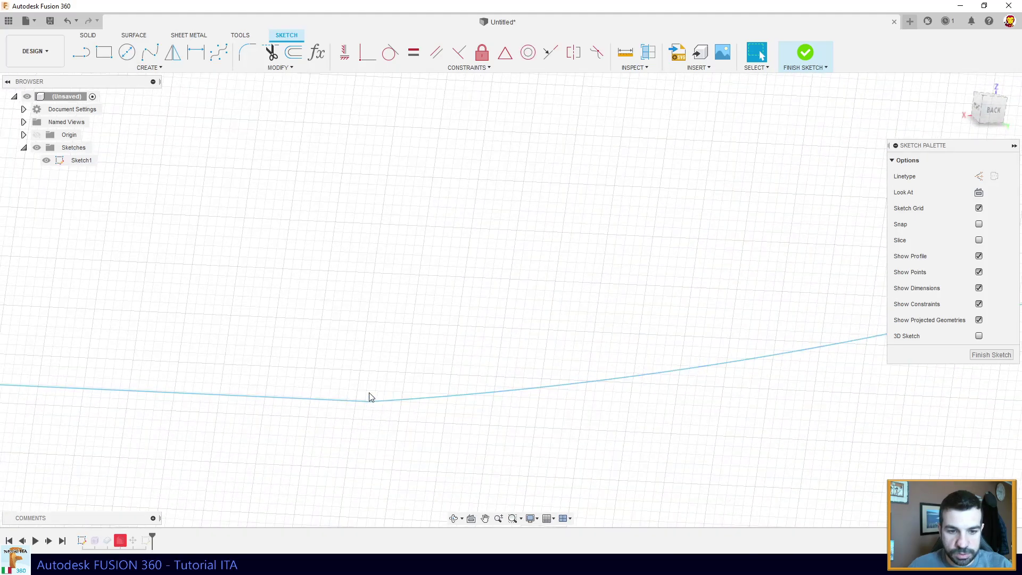
pyautogui.scroll(-3, 680, 223)
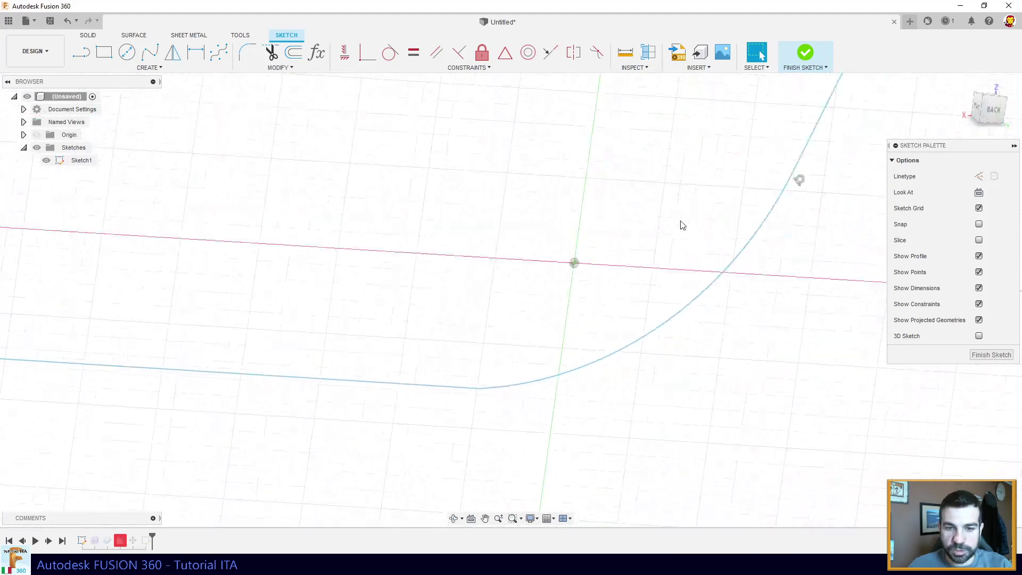
pyautogui.scroll(-2, 745, 139)
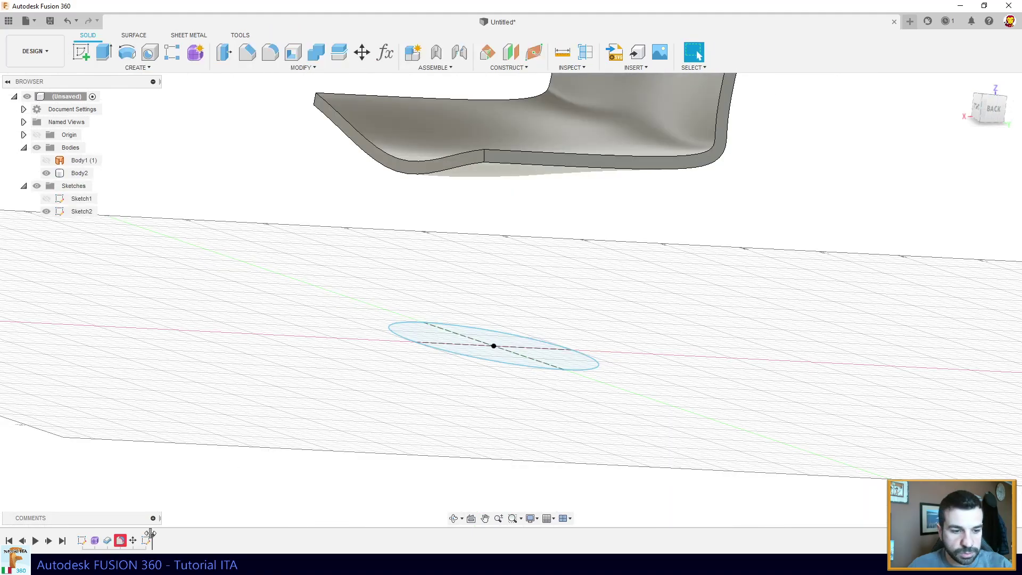
# Reopen Form1 from the timeline and turn the form to face the seat.
pyautogui.doubleClick(96, 539)
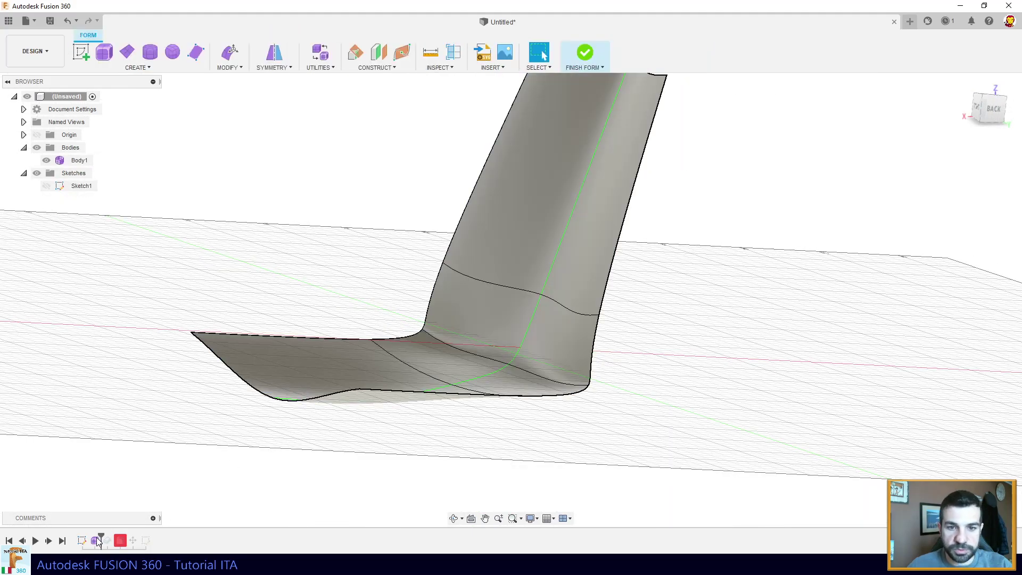
pyautogui.moveTo(483, 366)
pyautogui.keyDown('shift'); pyautogui.mouseDown(button='middle')
pyautogui.moveTo(502, 400)
pyautogui.moveTo(445, 415)
pyautogui.moveTo(471, 371)
pyautogui.moveTo(463, 396)
pyautogui.moveTo(463, 387)
pyautogui.mouseUp(button='middle'); pyautogui.keyUp('shift')
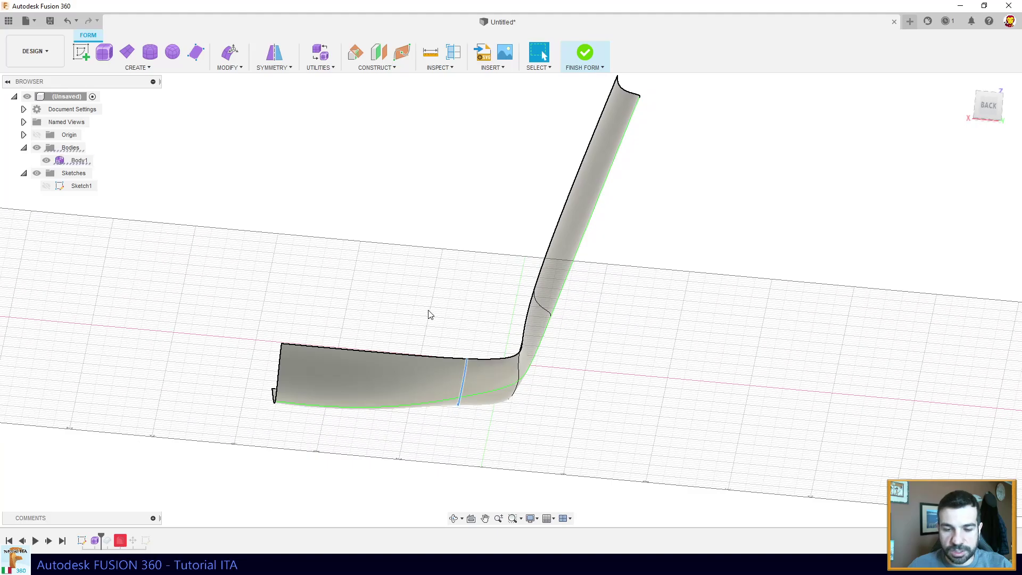
pyautogui.keyDown('shift'); pyautogui.moveTo(430, 314); pyautogui.dragTo(392, 297, button='middle'); pyautogui.keyUp('shift')
pyautogui.click(230, 67)
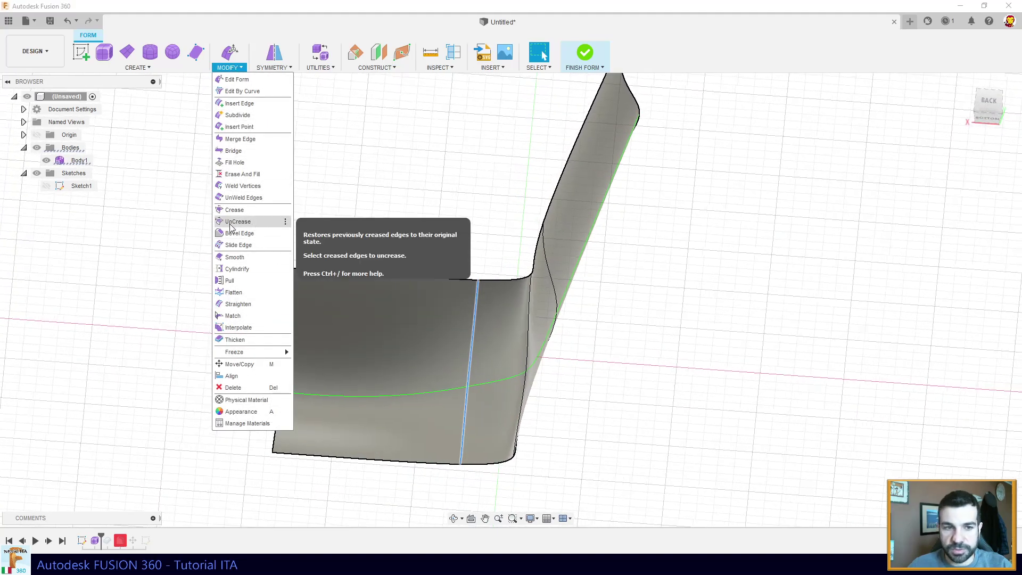
# UnCrease the edge across the seat and finish the form back to the solid.
pyautogui.click(250, 222)
pyautogui.moveTo(474, 317)
pyautogui.keyDown('shift'); pyautogui.mouseDown(button='middle')
pyautogui.moveTo(454, 323)
pyautogui.moveTo(459, 388)
pyautogui.moveTo(479, 319)
pyautogui.mouseUp(button='middle'); pyautogui.keyUp('shift')
pyautogui.click(584, 53)
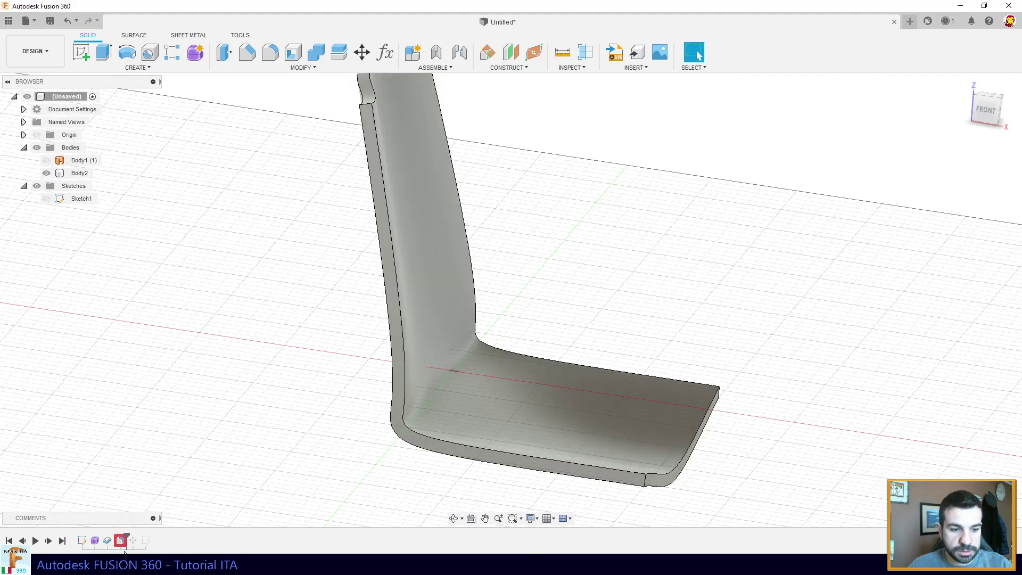
# Reopen Fillet1 and select the back's side edge and the seat edge.
pyautogui.doubleClick(121, 541)
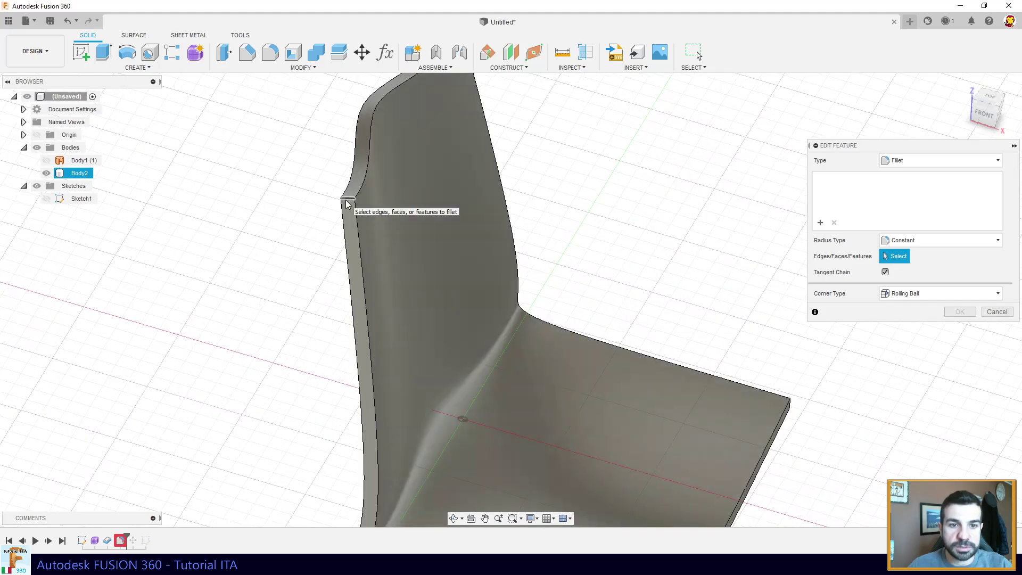
pyautogui.click(346, 205)
pyautogui.keyDown('shift'); pyautogui.moveTo(346, 205); pyautogui.dragTo(626, 167, button='middle'); pyautogui.keyUp('shift')
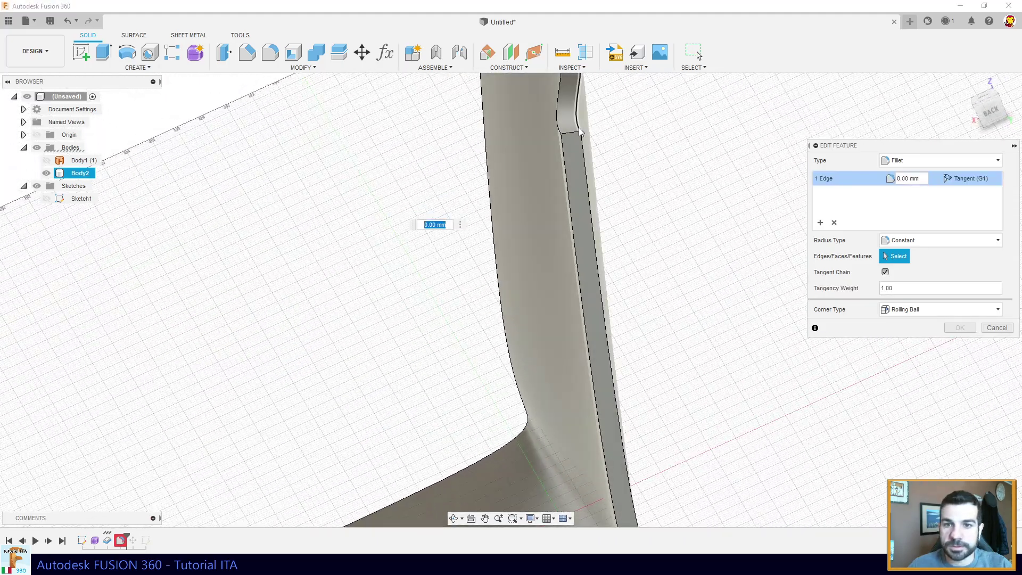
pyautogui.click(579, 128)
pyautogui.scroll(-5, 456, 347)
pyautogui.scroll(2, 440, 371)
pyautogui.scroll(1, 441, 371)
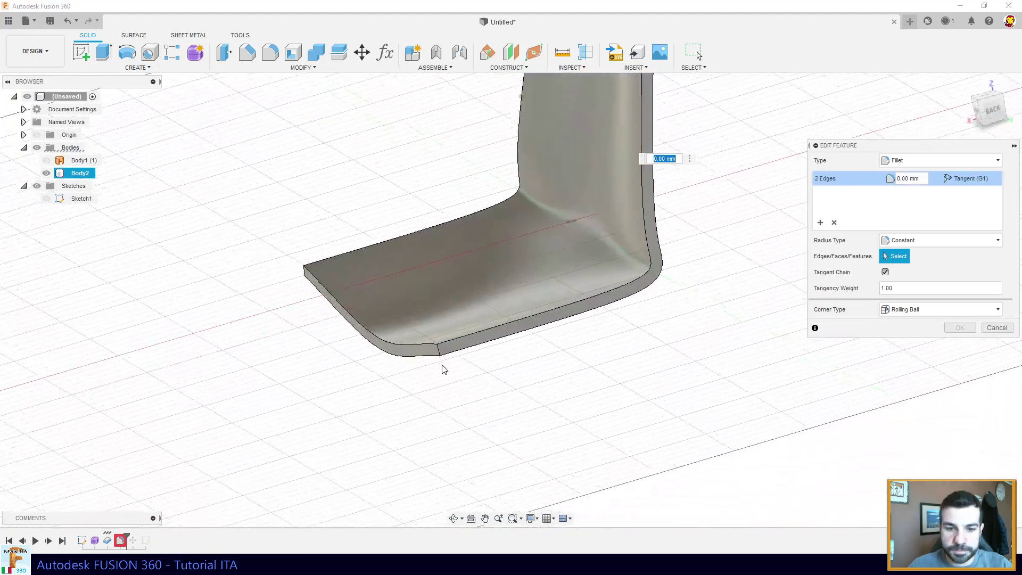